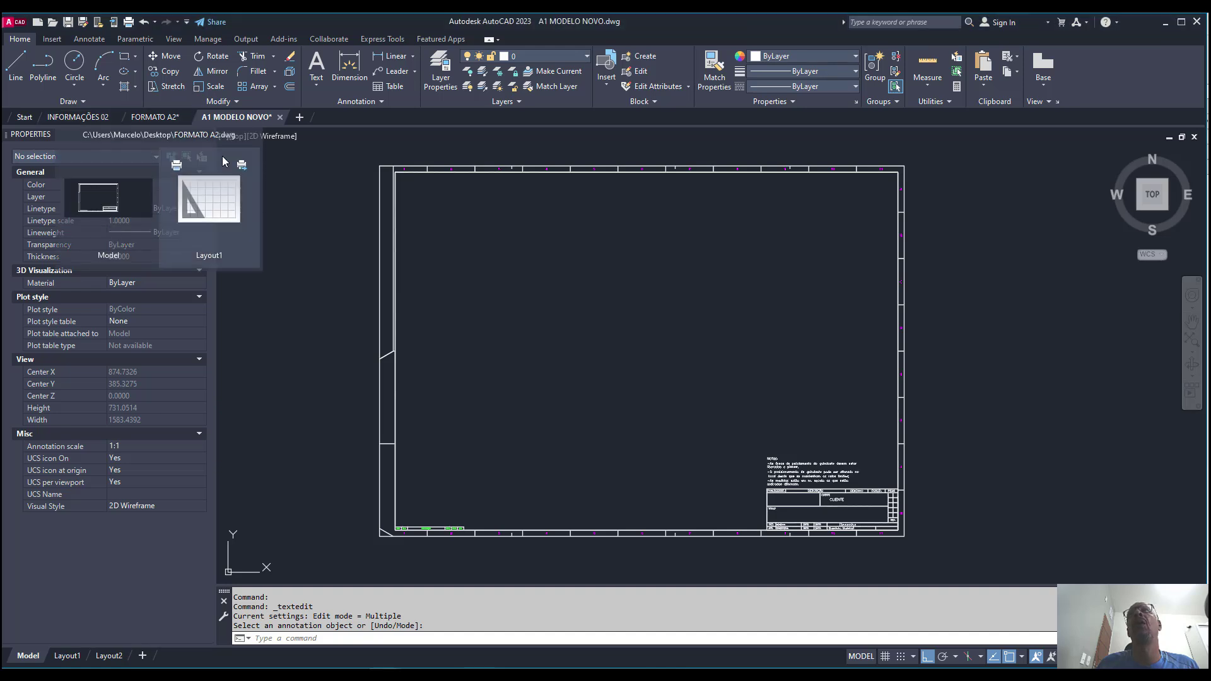
In FORMATO A2, zoom in and out around the A2 border and empty title block
{"action": "left_click", "coordinate": [157, 119]}
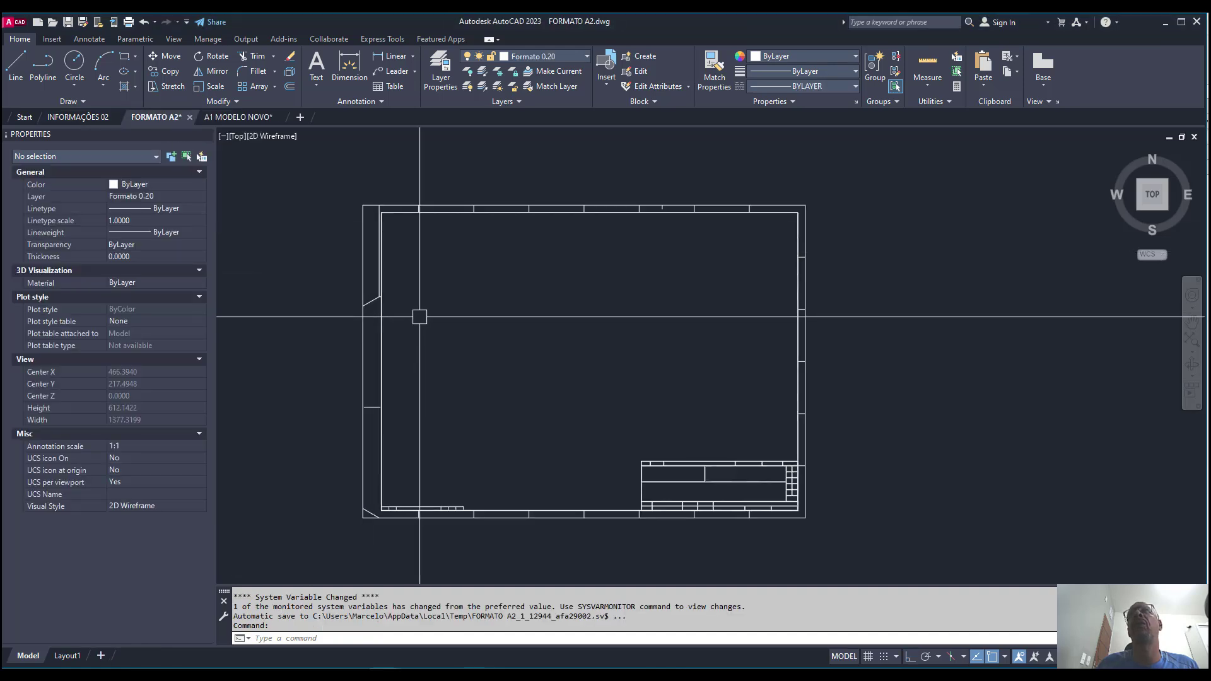
{"action": "scroll", "coordinate": [416, 349], "scroll_direction": "up", "scroll_amount": 3}
{"action": "scroll", "coordinate": [414, 351], "scroll_direction": "down", "scroll_amount": 3}
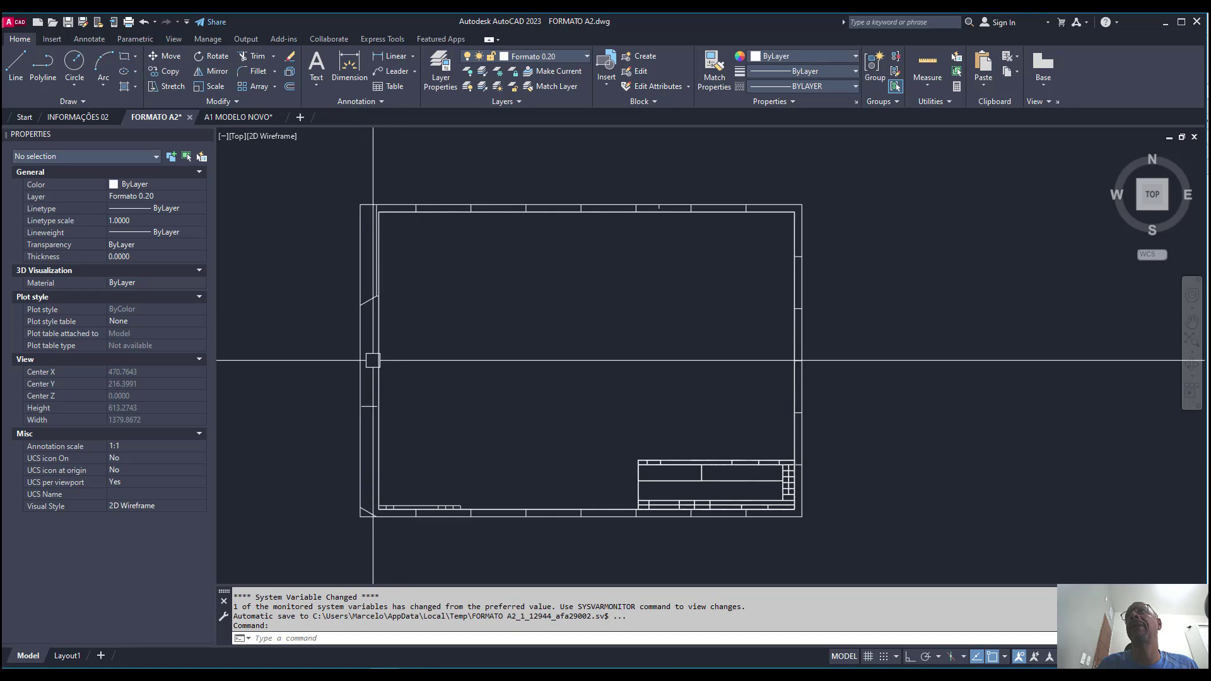
{"action": "scroll", "coordinate": [373, 361], "scroll_direction": "up", "scroll_amount": 3}
{"action": "scroll", "coordinate": [373, 361], "scroll_direction": "down", "scroll_amount": 2}
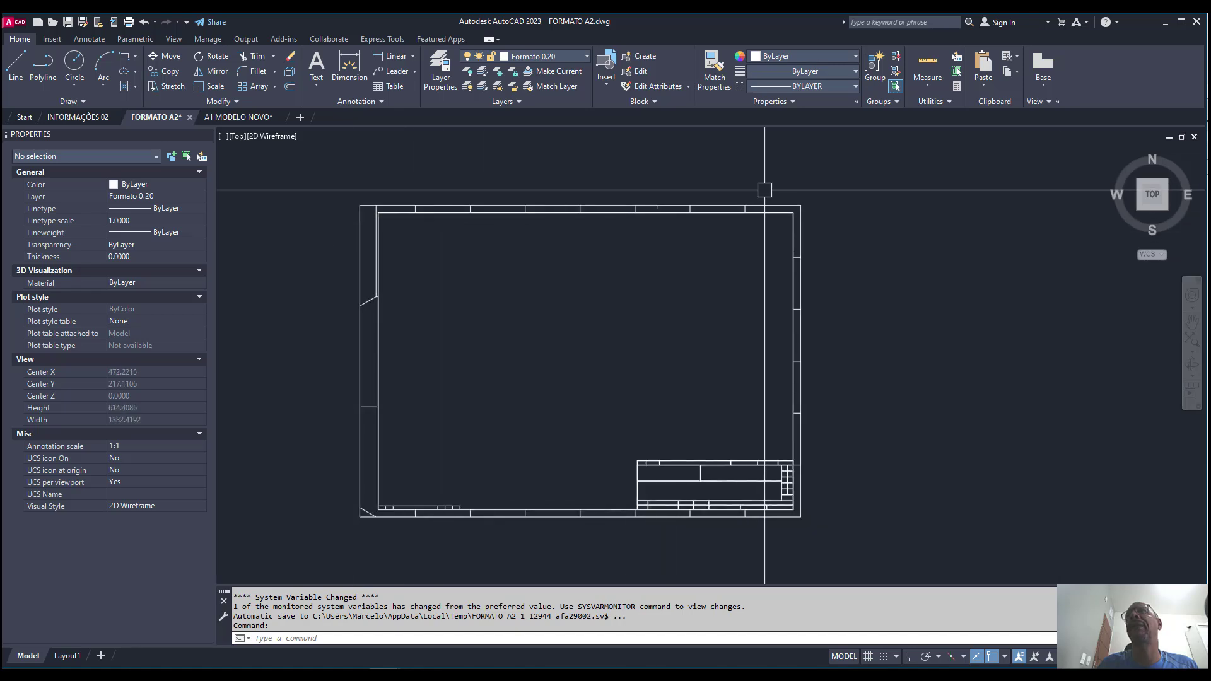
{"action": "scroll", "coordinate": [714, 517], "scroll_direction": "up", "scroll_amount": 4}
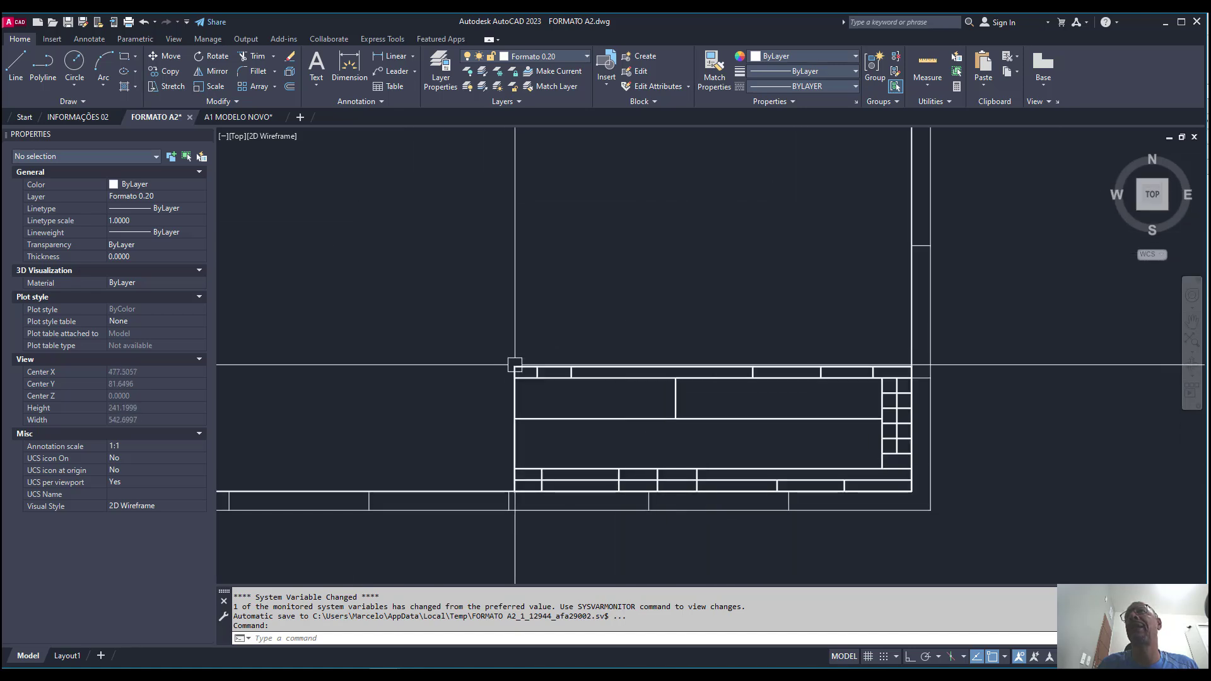
{"action": "scroll", "coordinate": [826, 522], "scroll_direction": "down", "scroll_amount": 4}
{"action": "scroll", "coordinate": [820, 517], "scroll_direction": "up", "scroll_amount": 3}
{"action": "scroll", "coordinate": [703, 441], "scroll_direction": "down", "scroll_amount": 3}
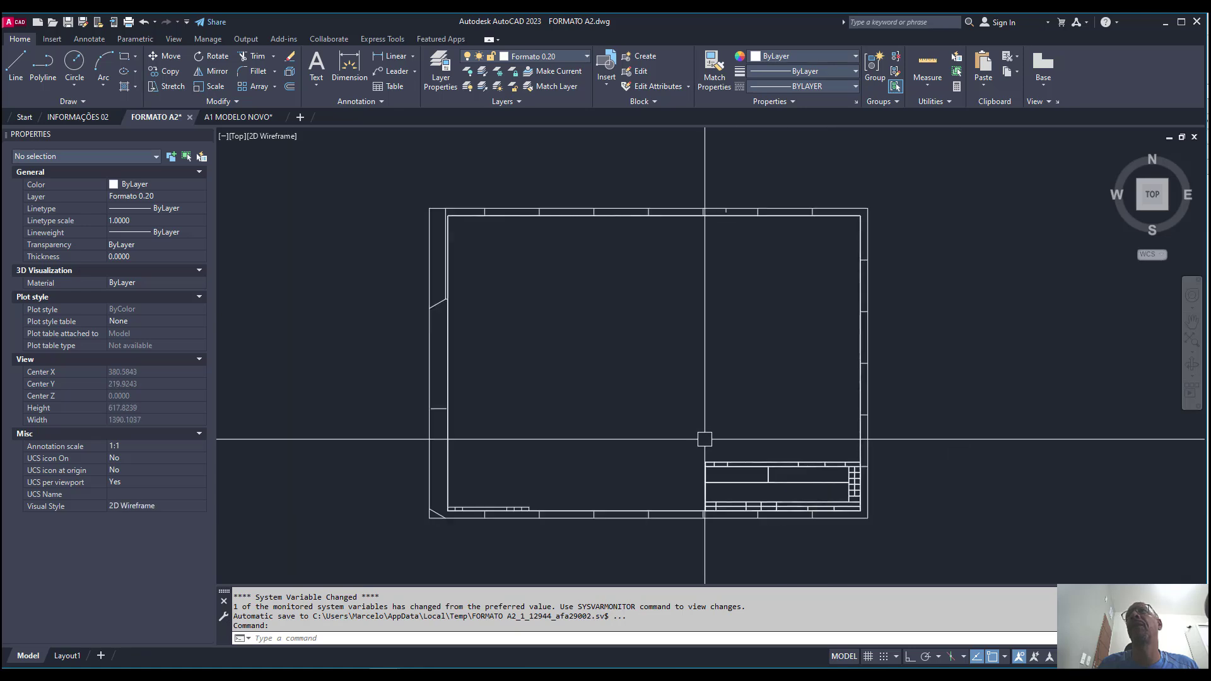
In INFORMAÇÕES 02, zoom to the notes and confirm they form a single Block Reference
{"action": "left_click", "coordinate": [90, 115]}
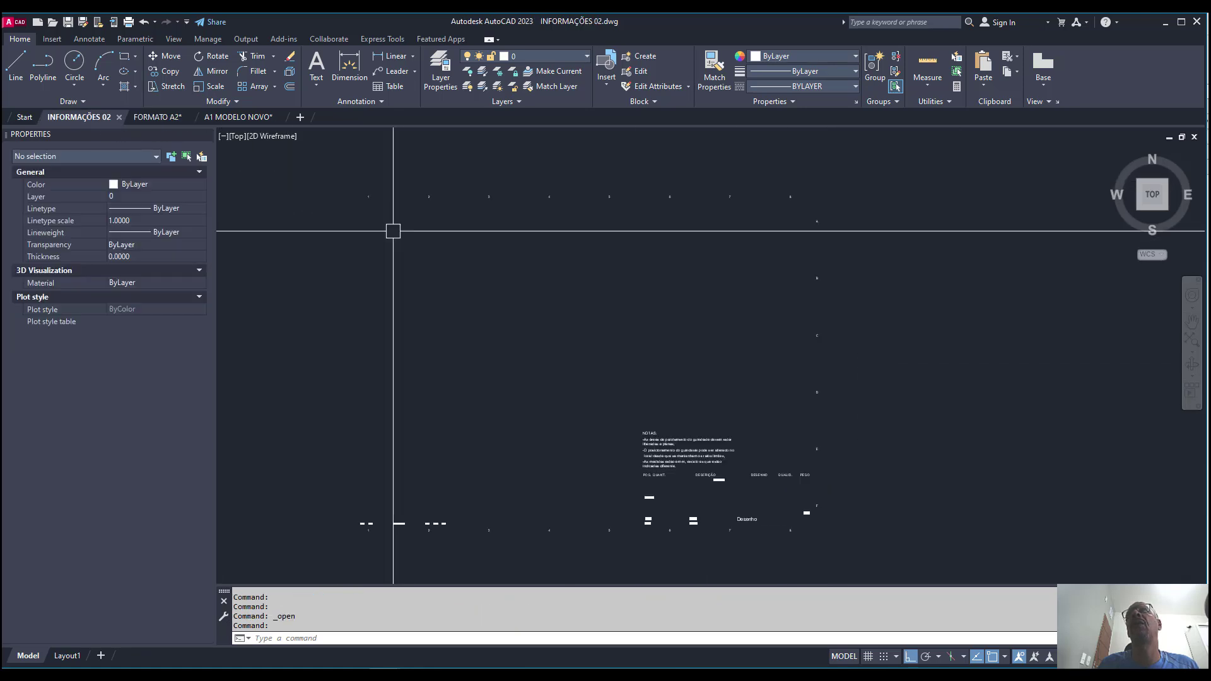
{"action": "scroll", "coordinate": [697, 514], "scroll_direction": "up", "scroll_amount": 3}
{"action": "scroll", "coordinate": [694, 513], "scroll_direction": "up", "scroll_amount": 4}
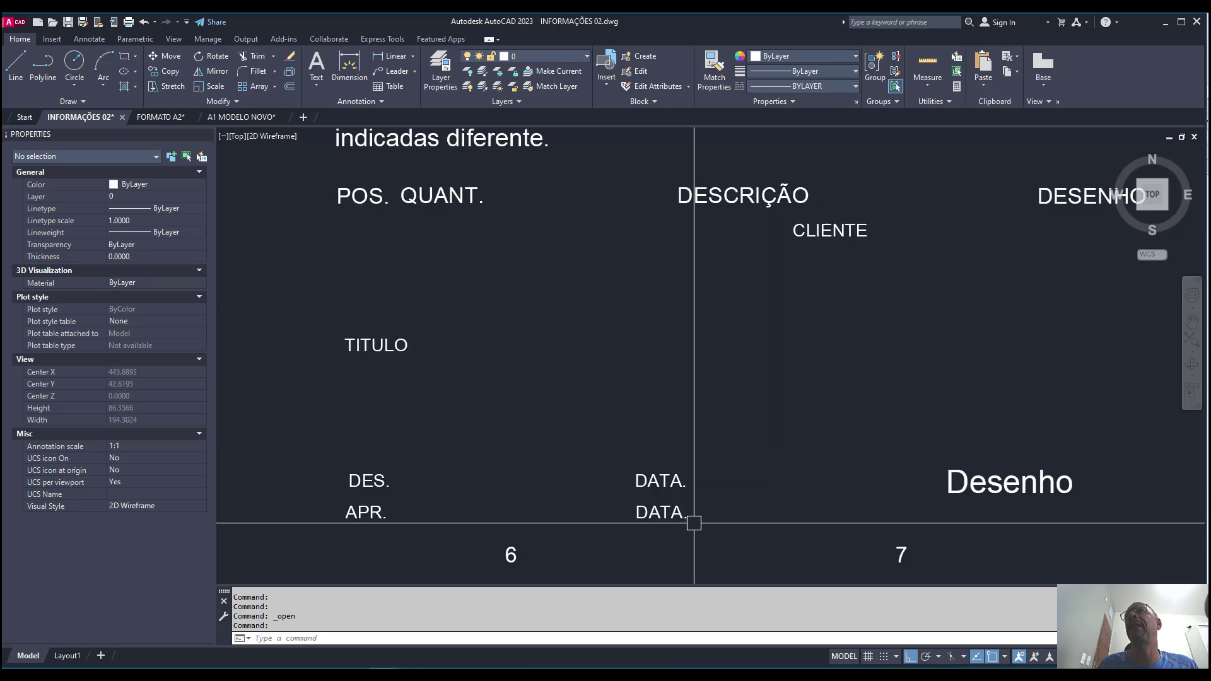
{"action": "scroll", "coordinate": [691, 521], "scroll_direction": "down", "scroll_amount": 4}
{"action": "scroll", "coordinate": [664, 484], "scroll_direction": "up", "scroll_amount": 2}
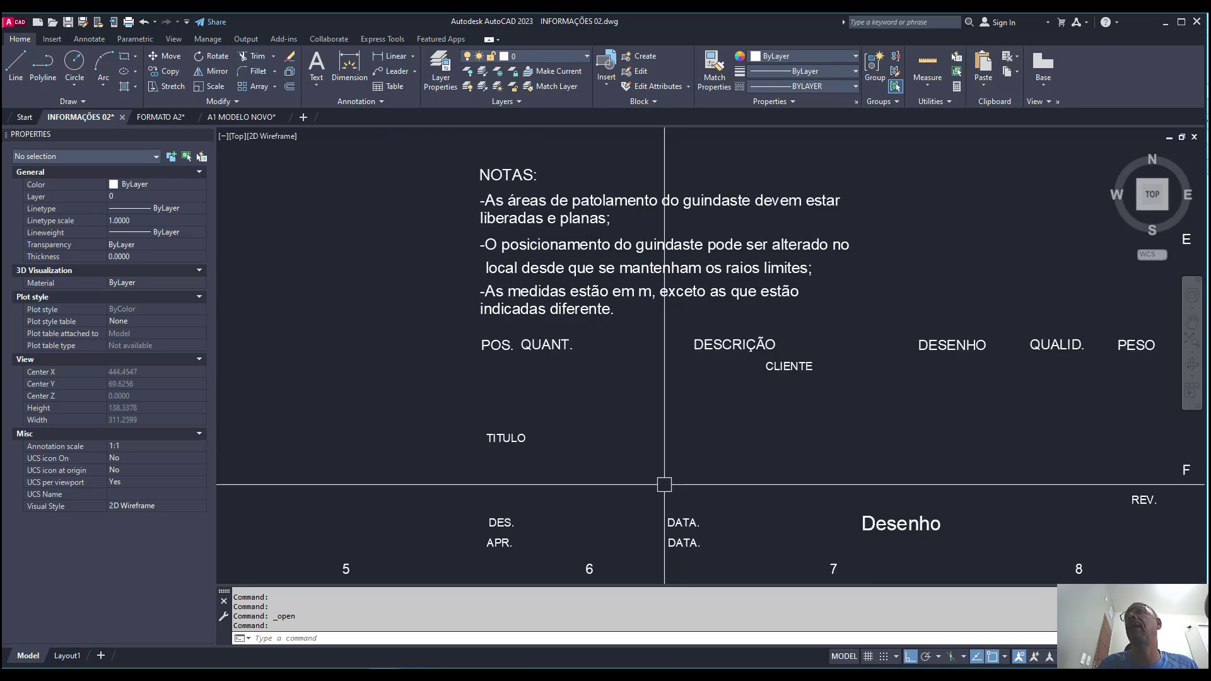
{"action": "scroll", "coordinate": [665, 485], "scroll_direction": "down", "scroll_amount": 2}
{"action": "scroll", "coordinate": [665, 484], "scroll_direction": "down", "scroll_amount": 3}
{"action": "scroll", "coordinate": [531, 488], "scroll_direction": "down", "scroll_amount": 1}
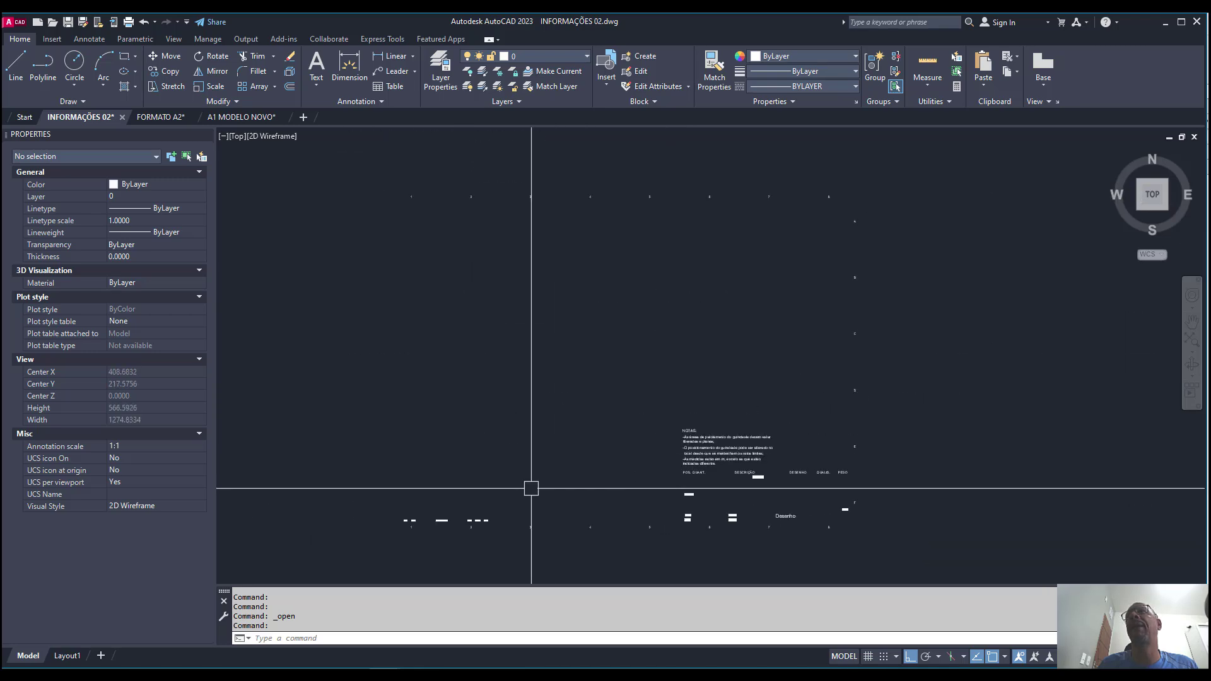
{"action": "left_click", "coordinate": [711, 446]}
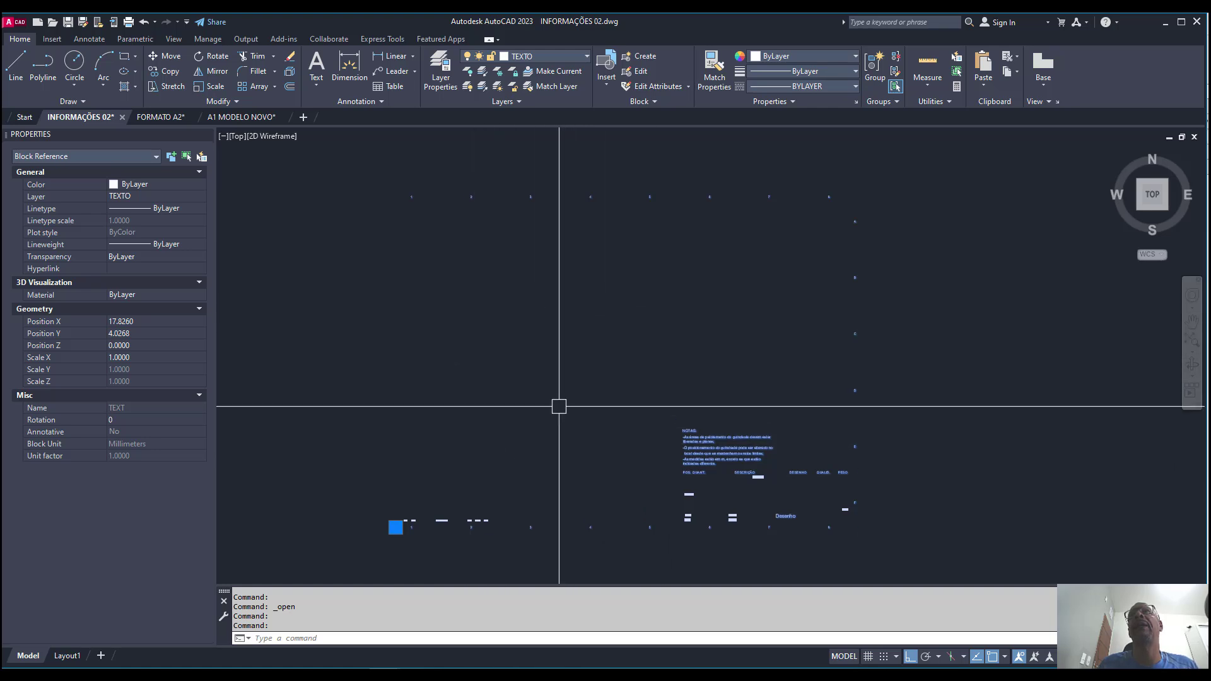
{"action": "key", "text": "Escape"}
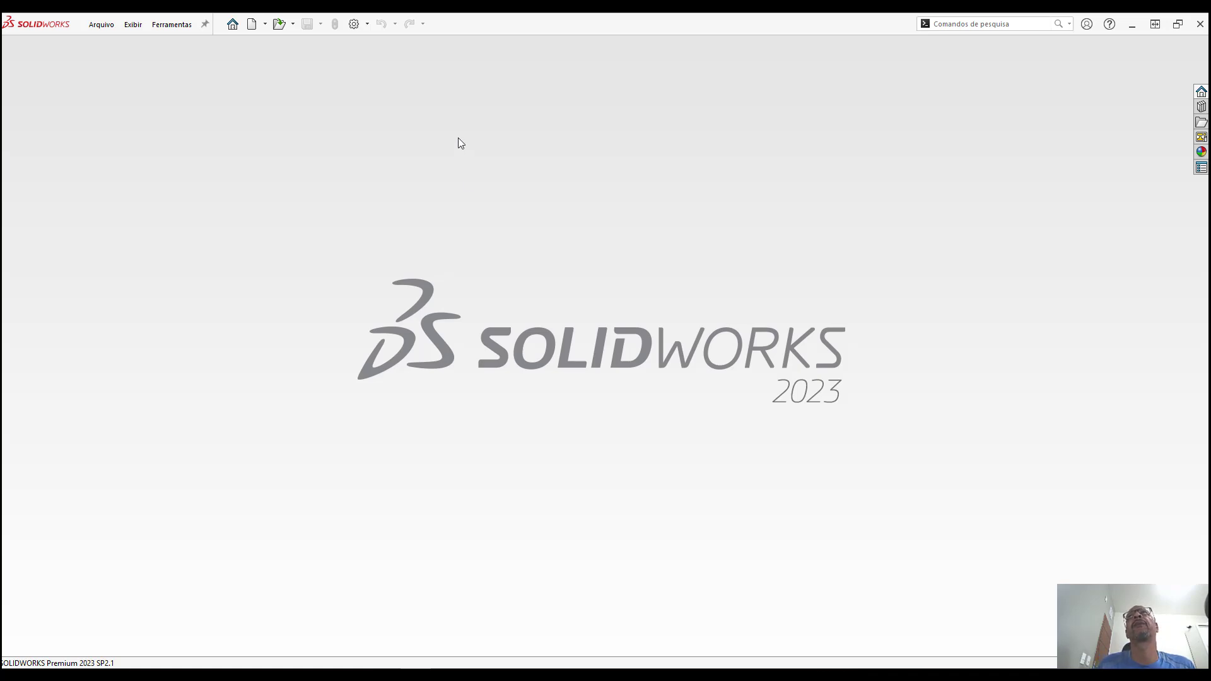
Create the new part Peça3 and select Plano frontal for the import
{"action": "left_click", "coordinate": [252, 27]}
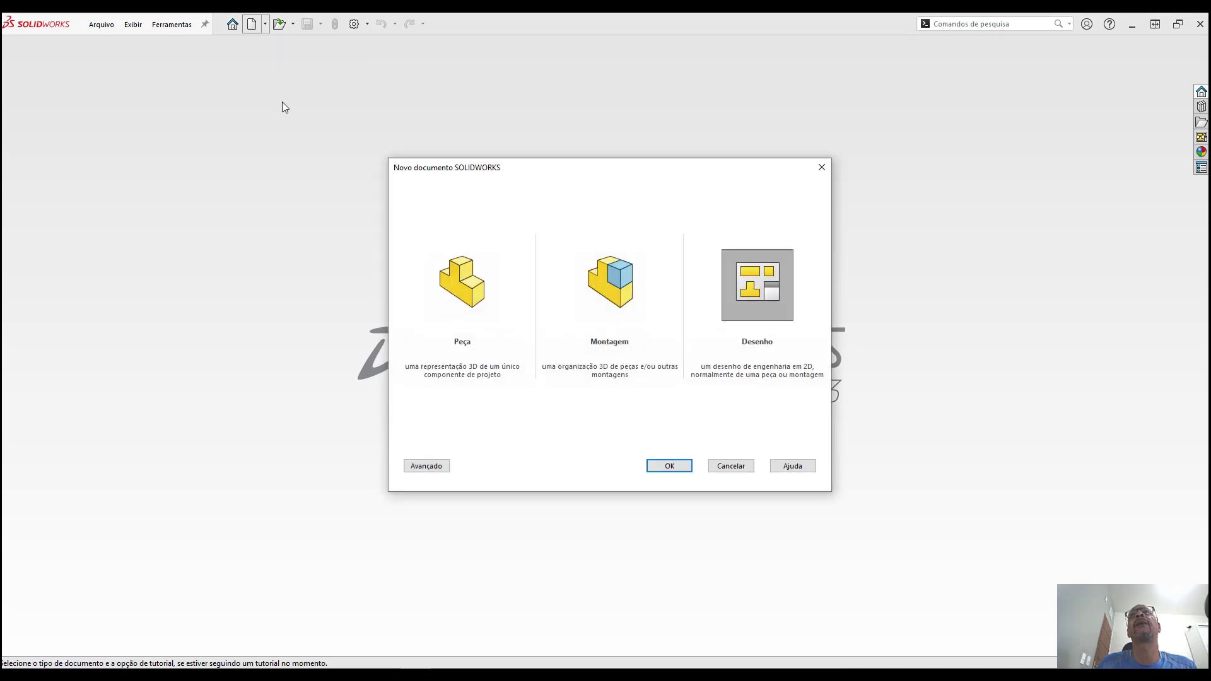
{"action": "left_click", "coordinate": [457, 285]}
{"action": "left_click", "coordinate": [663, 465]}
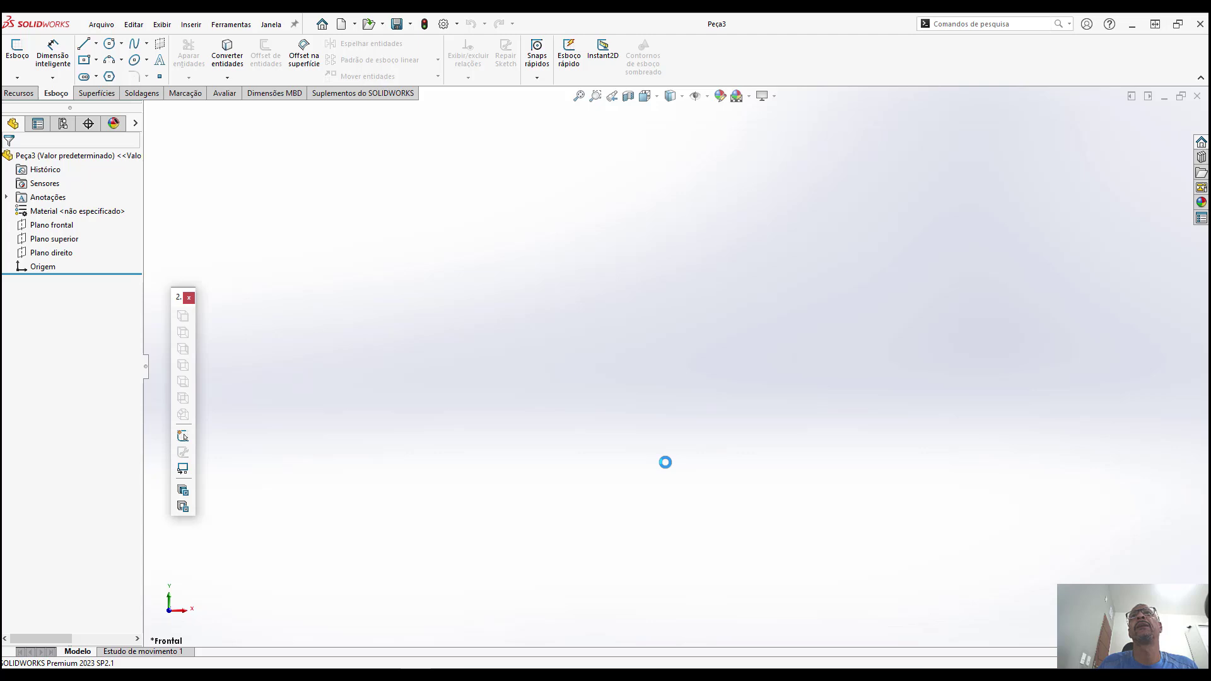
{"action": "left_click", "coordinate": [188, 301]}
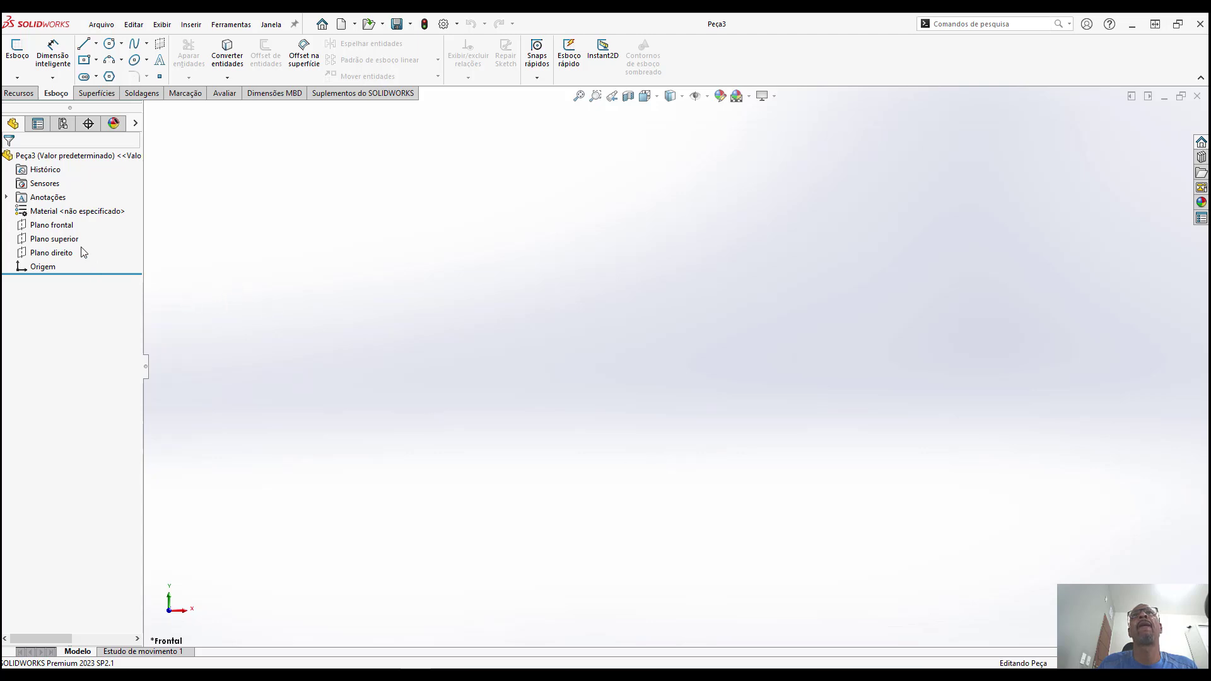
{"action": "left_click", "coordinate": [61, 226]}
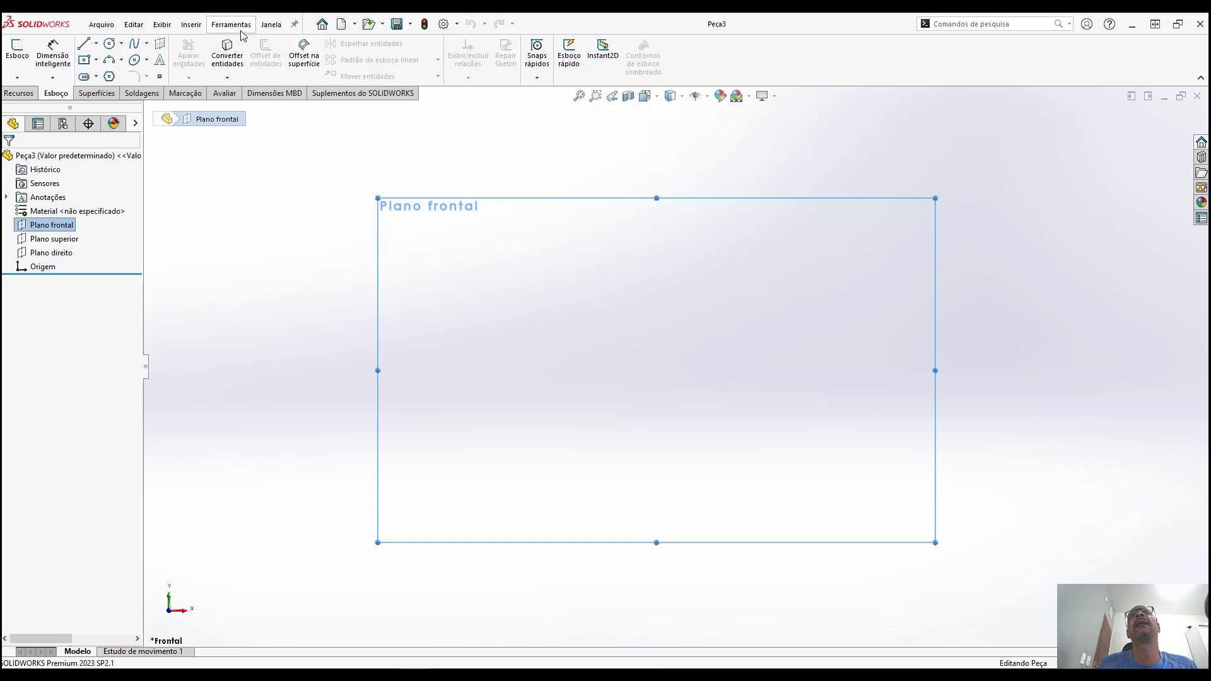
{"action": "left_click", "coordinate": [188, 27]}
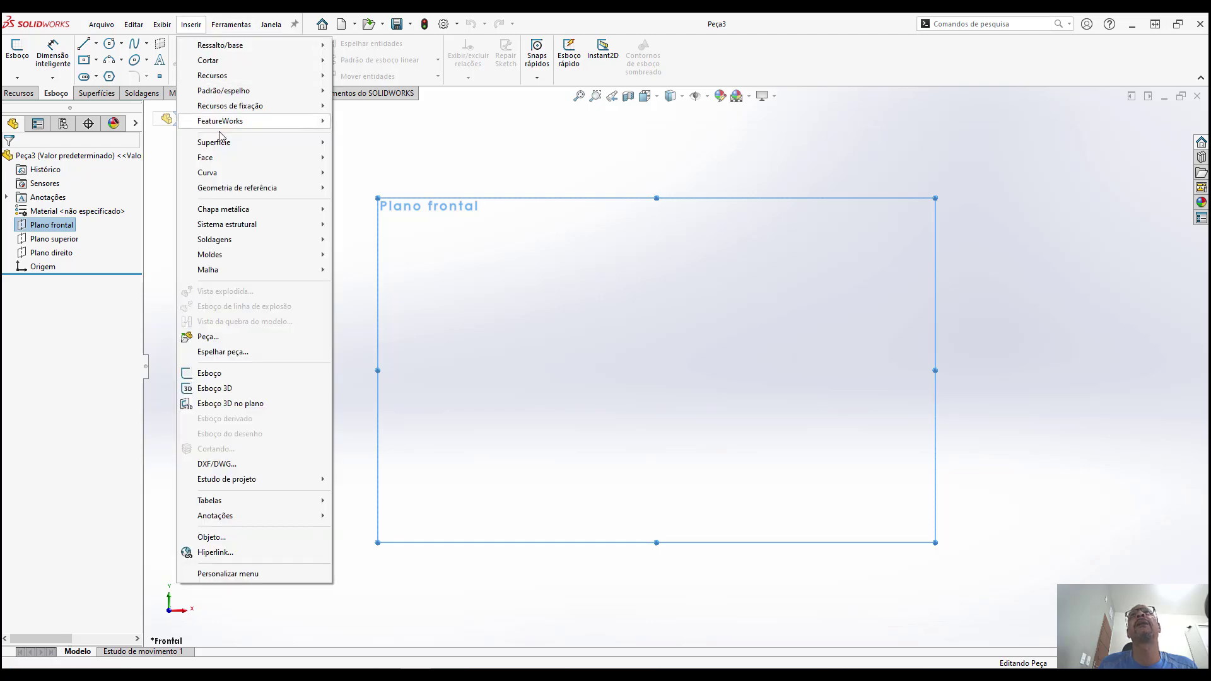
Pick FORMATO A2 under the Dwg Files filter from Inserir > DXF/DWG
{"action": "left_click", "coordinate": [225, 466]}
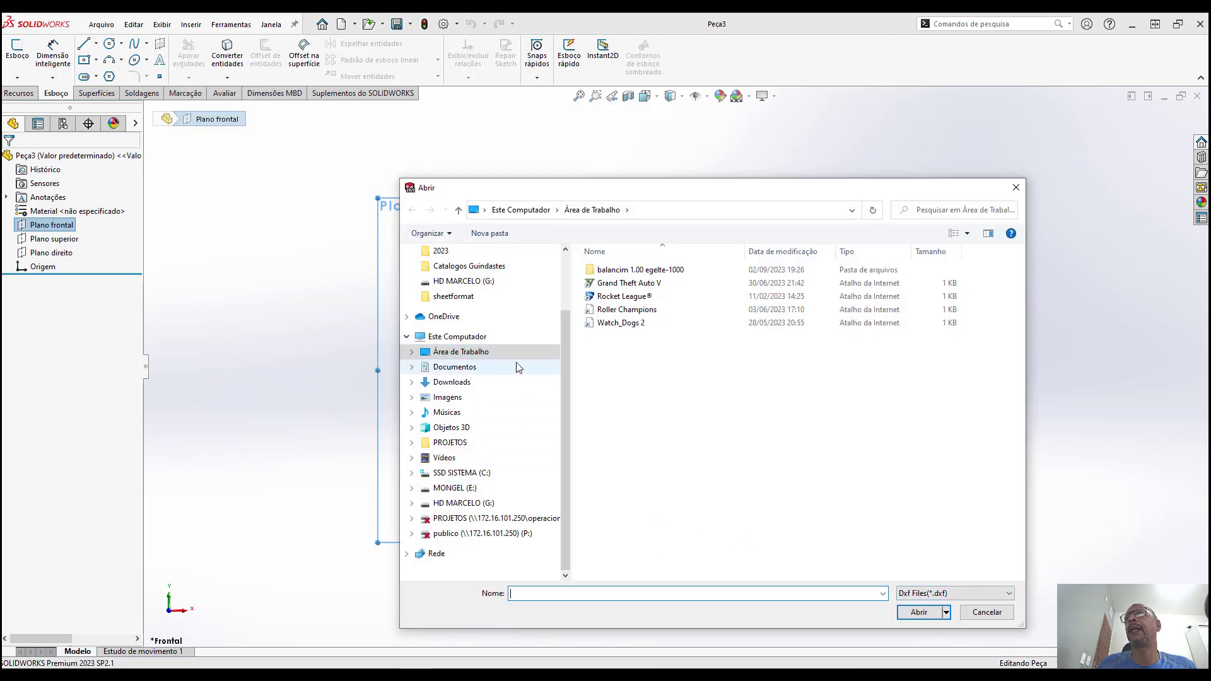
{"action": "left_click", "coordinate": [949, 594]}
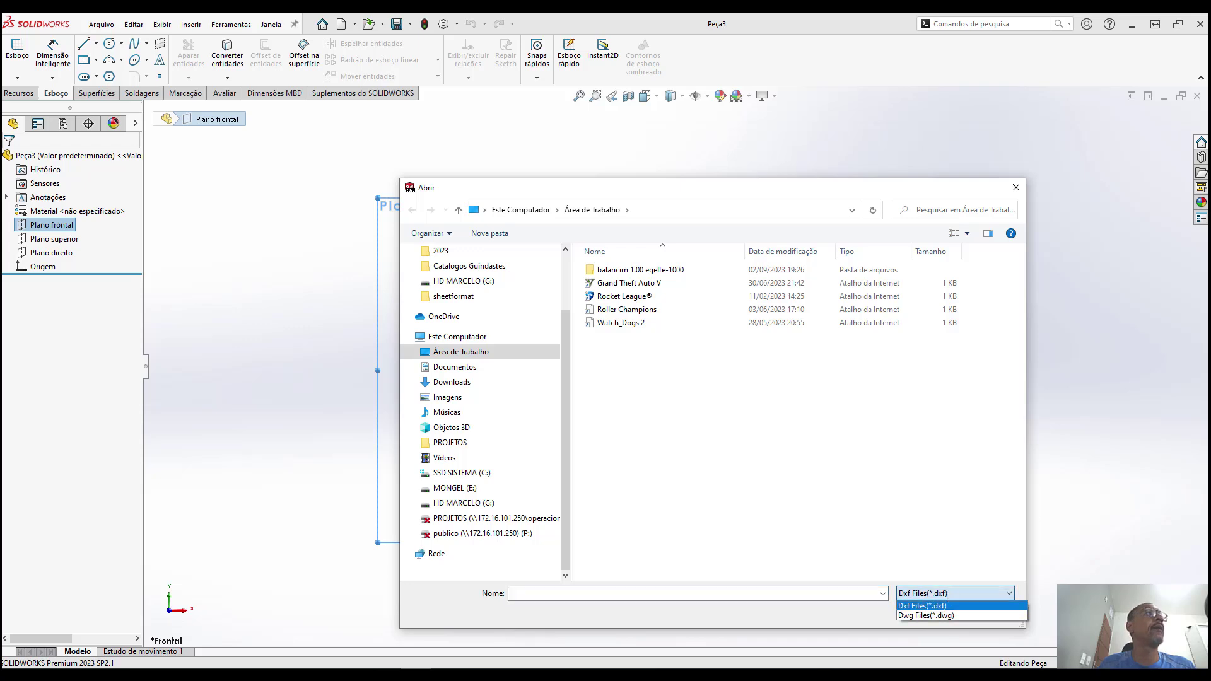
{"action": "key", "text": "Escape"}
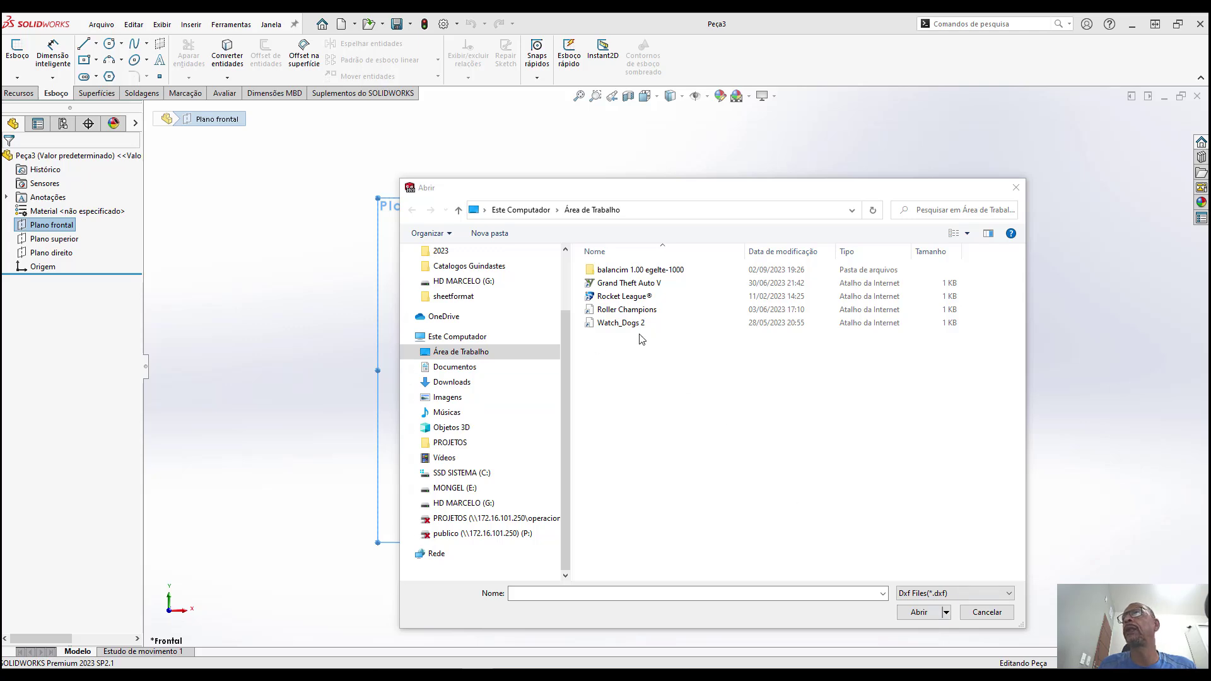
{"action": "left_click", "coordinate": [949, 595]}
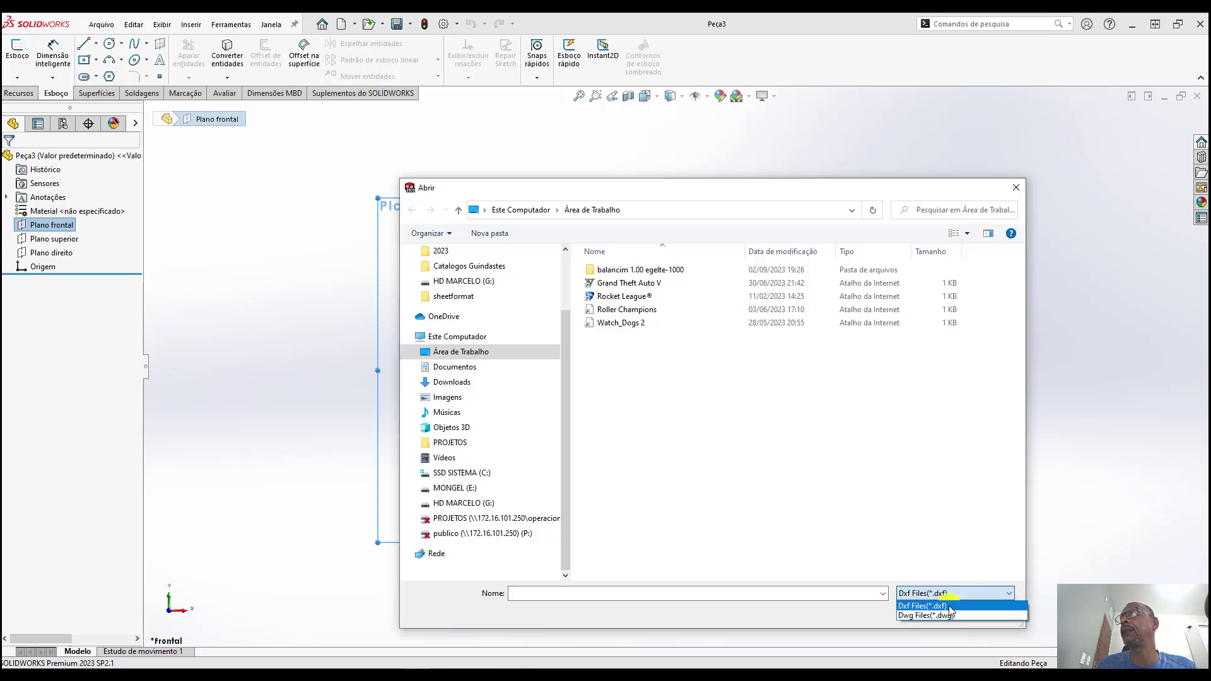
{"action": "left_click", "coordinate": [949, 616]}
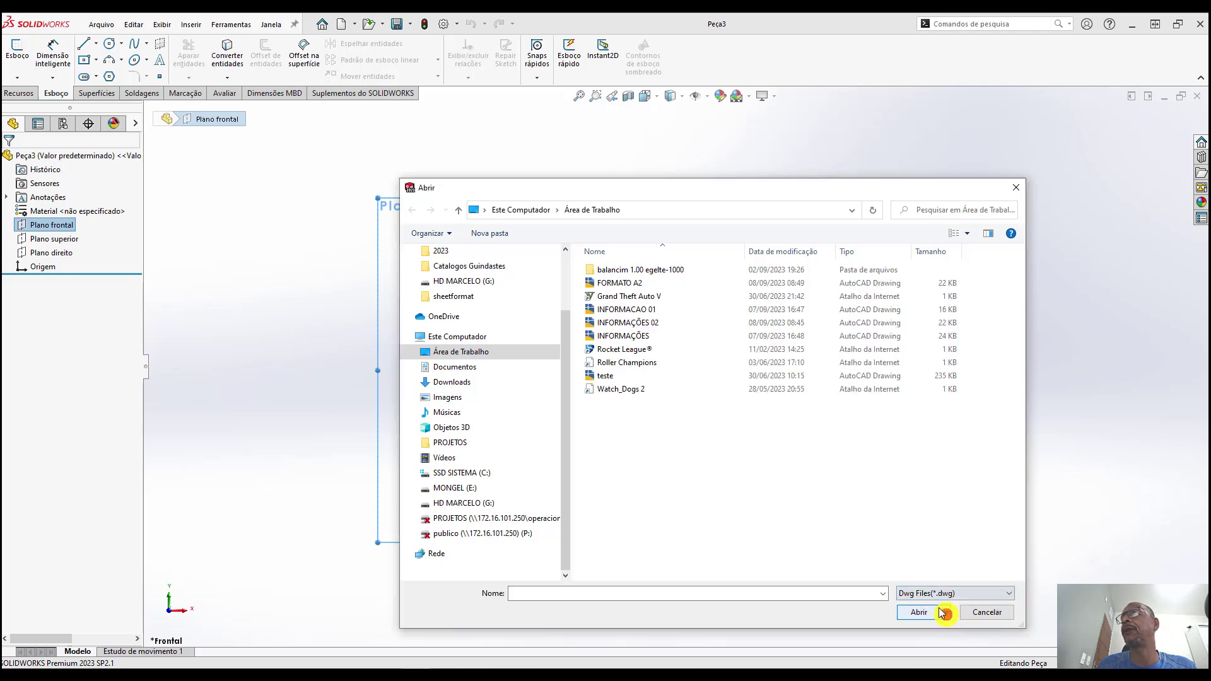
{"action": "left_click", "coordinate": [625, 285]}
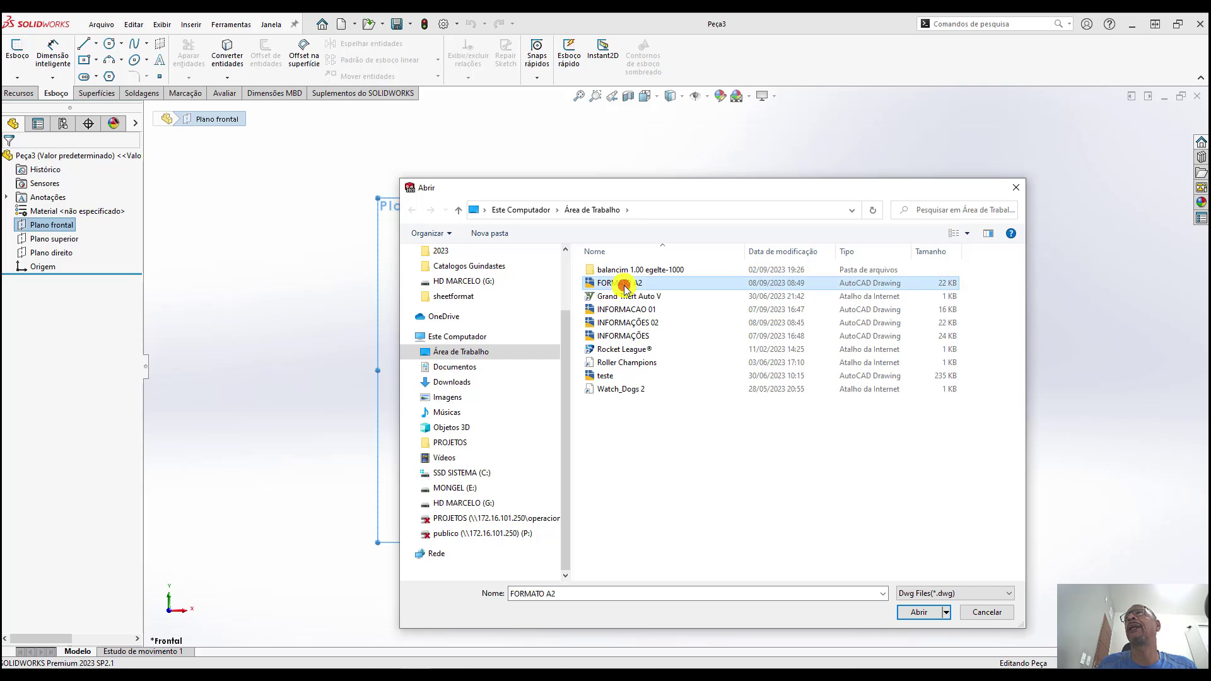
{"action": "left_click", "coordinate": [918, 613]}
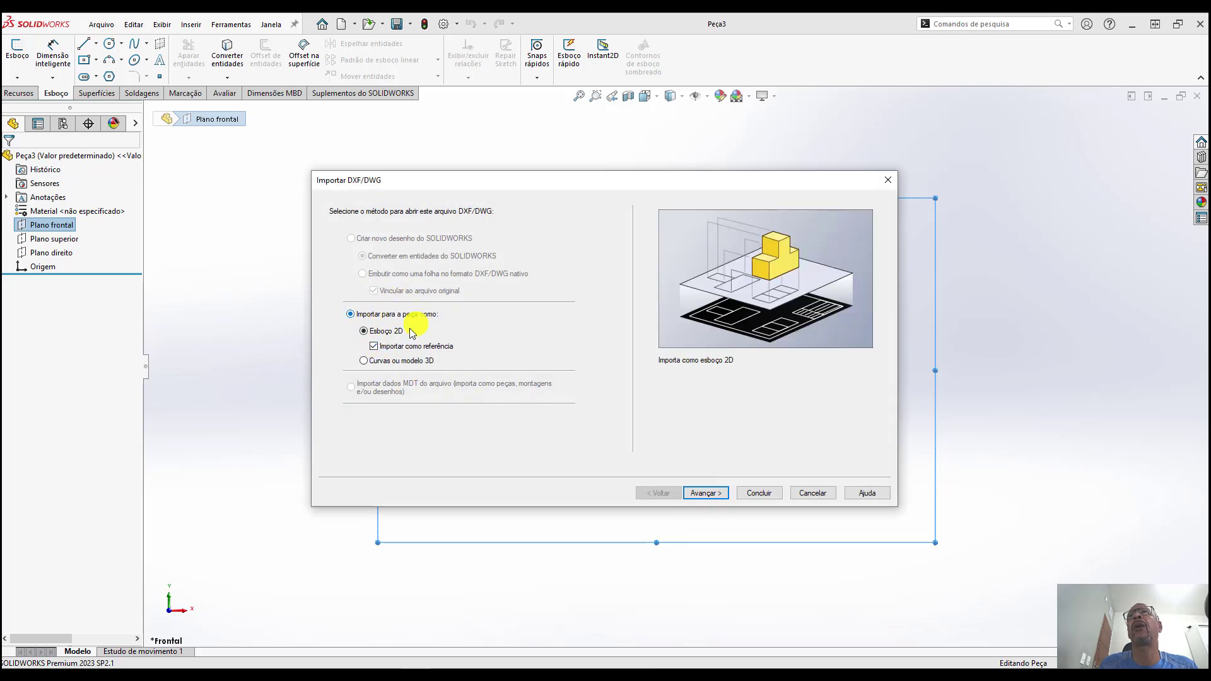
Import FORMATO A2 as a 2D sketch in Milímetros, not as reference
{"action": "left_click", "coordinate": [374, 346]}
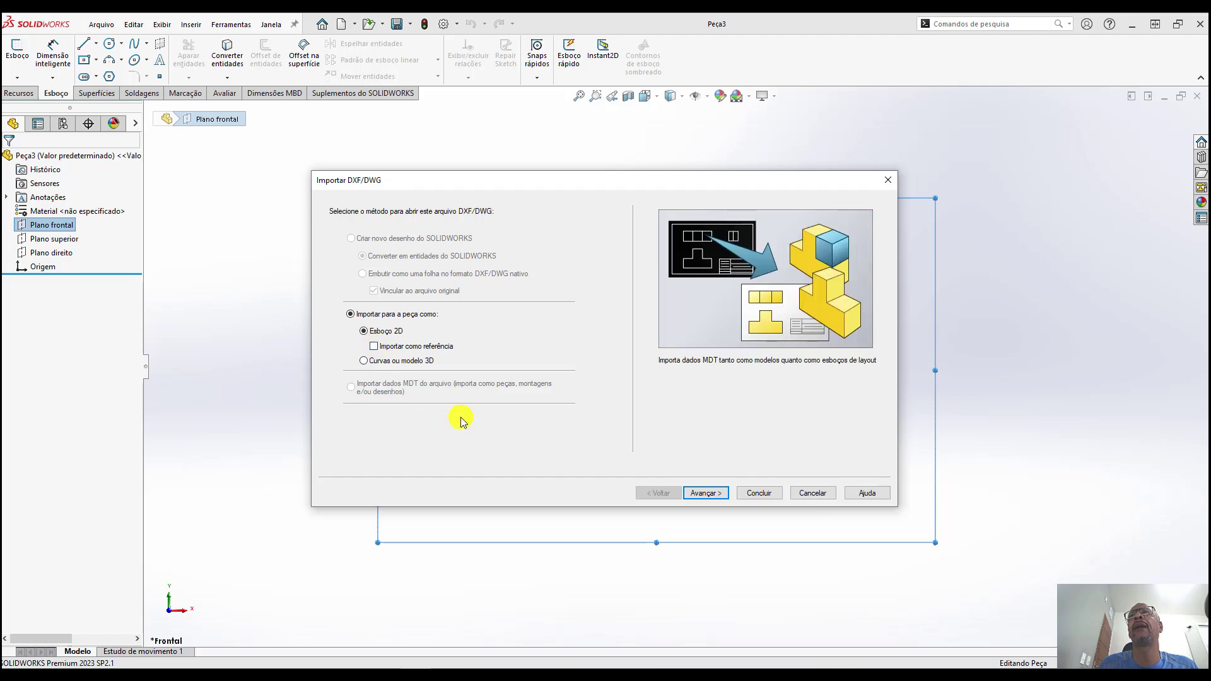
{"action": "left_click", "coordinate": [706, 493]}
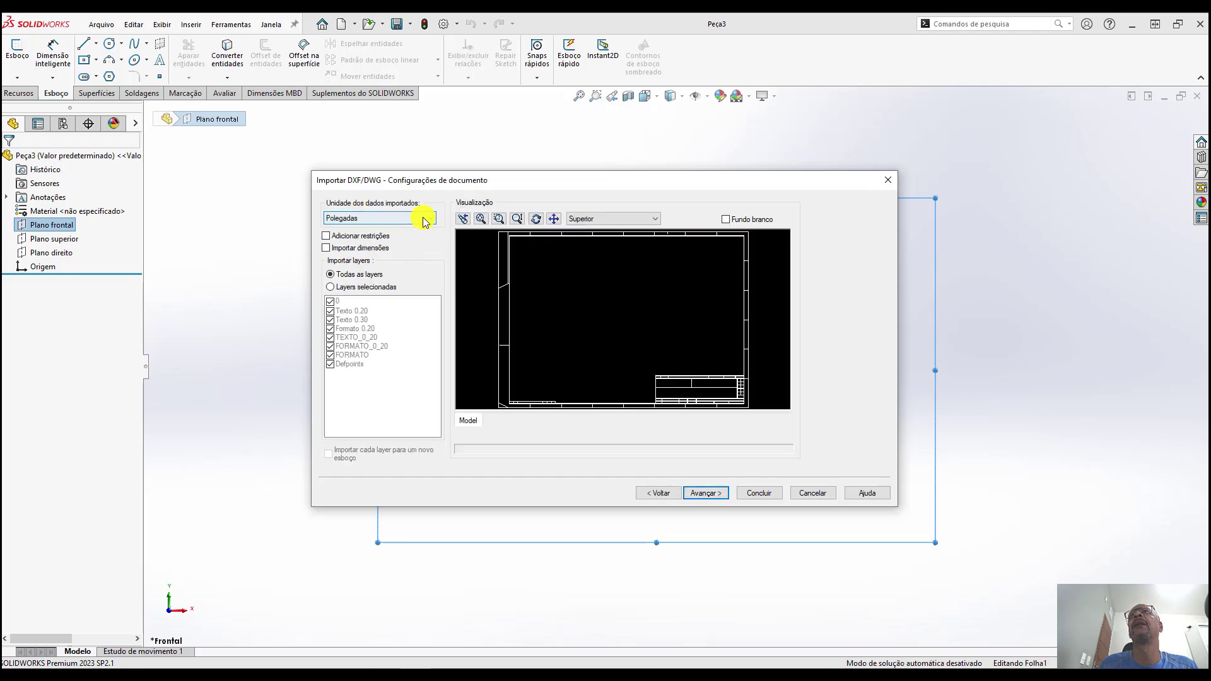
{"action": "left_click", "coordinate": [431, 219]}
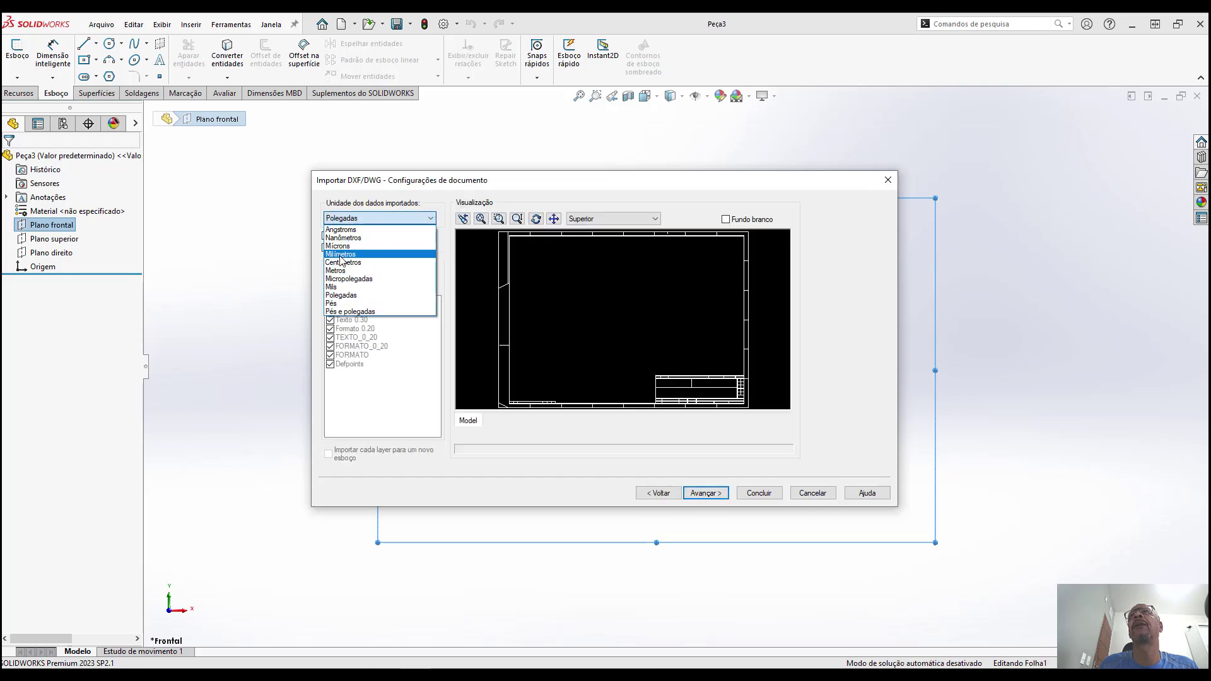
{"action": "left_click", "coordinate": [341, 259]}
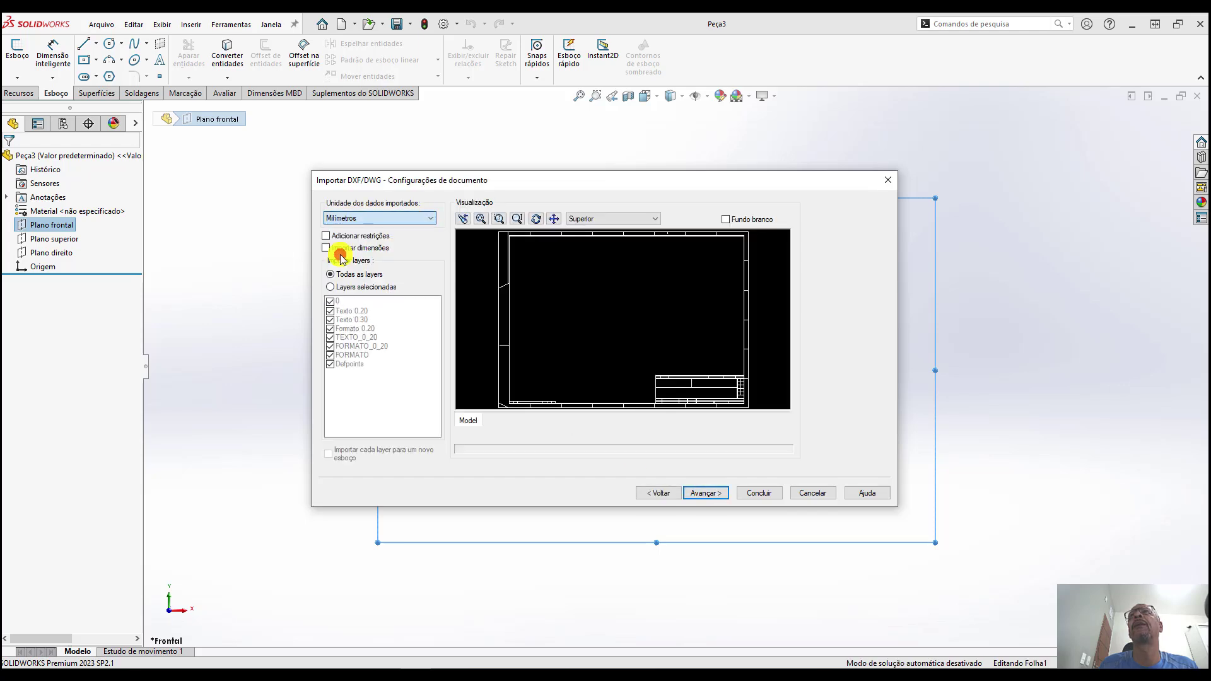
{"action": "left_click", "coordinate": [760, 494]}
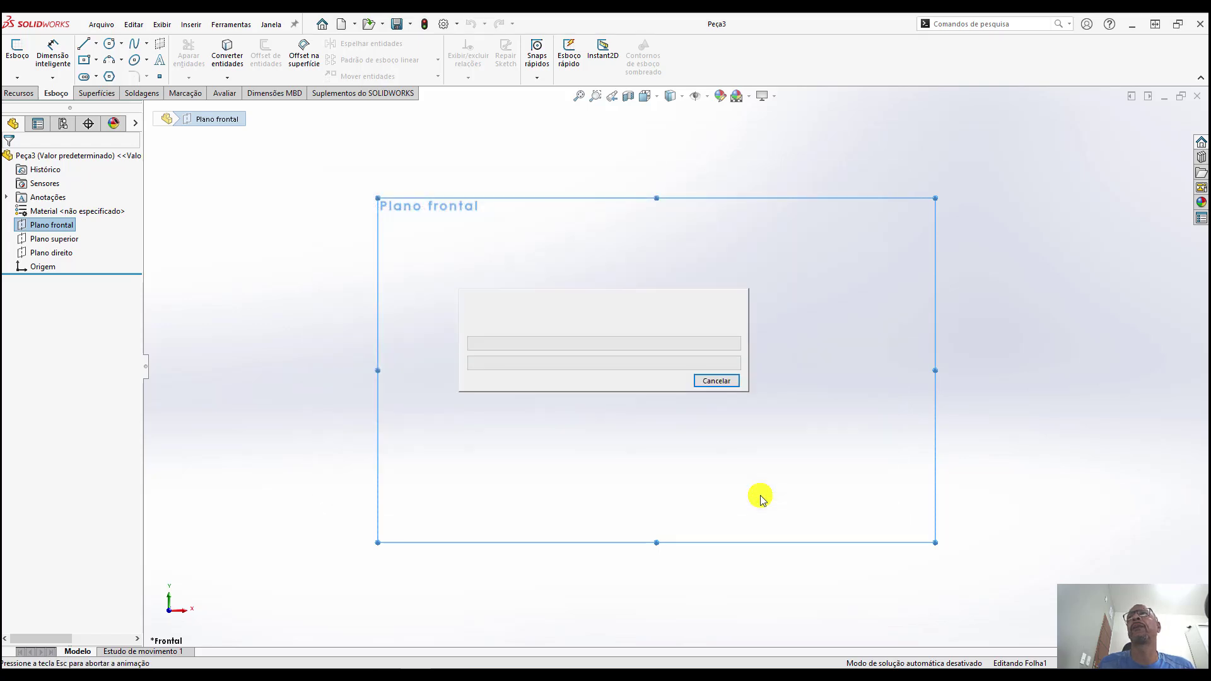
Answer Sim to explode the imported blocks into plain lines in Esboço1
{"action": "left_click", "coordinate": [653, 381]}
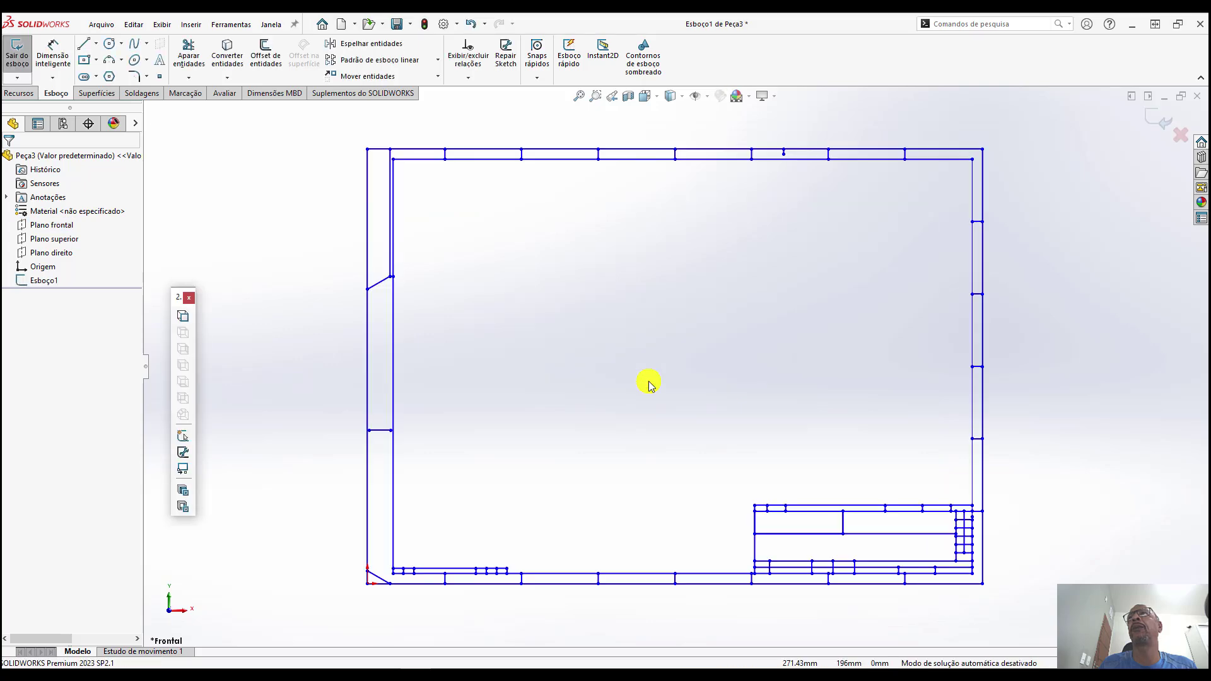
{"action": "left_click", "coordinate": [189, 299]}
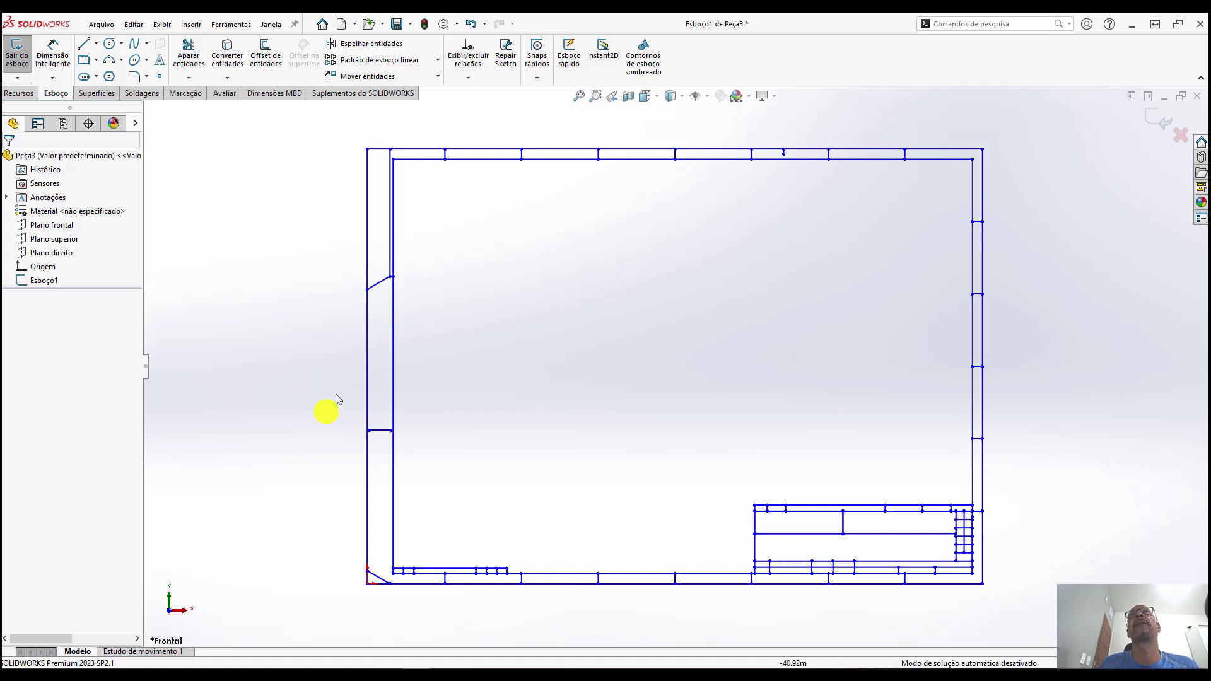
Create drawing Desenho13 using the standard A2 (ISO) sheet size
{"action": "left_click", "coordinate": [343, 26]}
{"action": "left_click", "coordinate": [760, 292]}
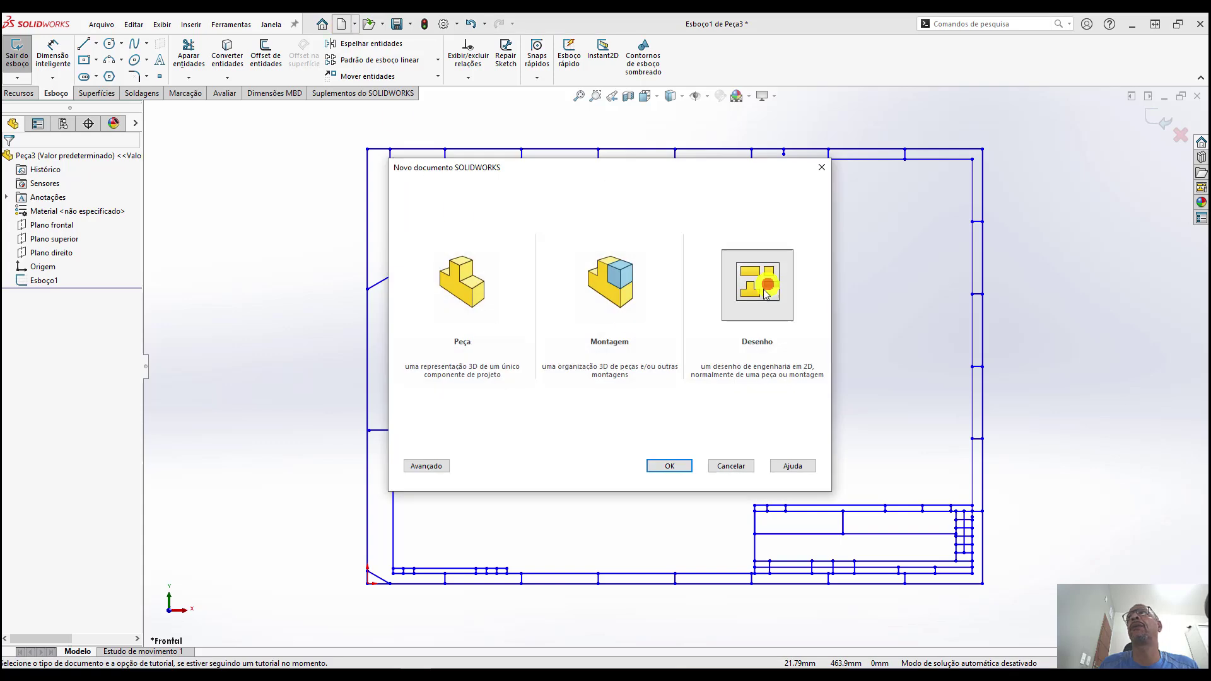
{"action": "left_click", "coordinate": [670, 465]}
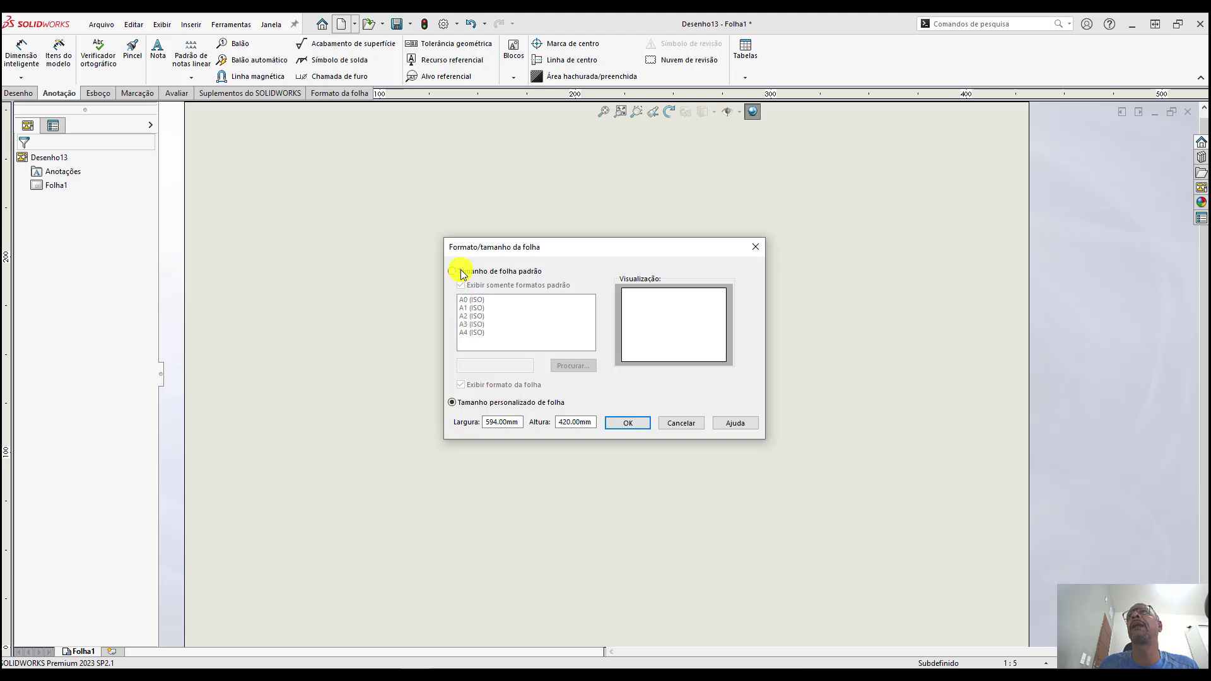
{"action": "left_click", "coordinate": [452, 271]}
{"action": "left_click", "coordinate": [475, 316]}
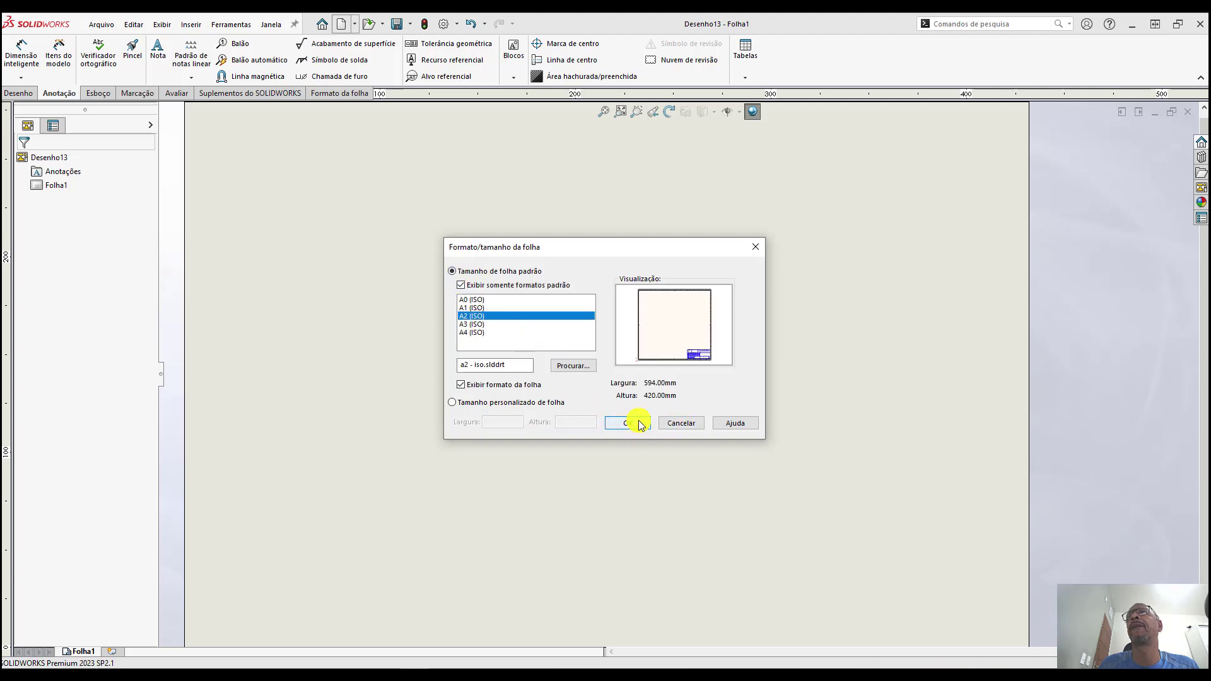
{"action": "left_click", "coordinate": [630, 423]}
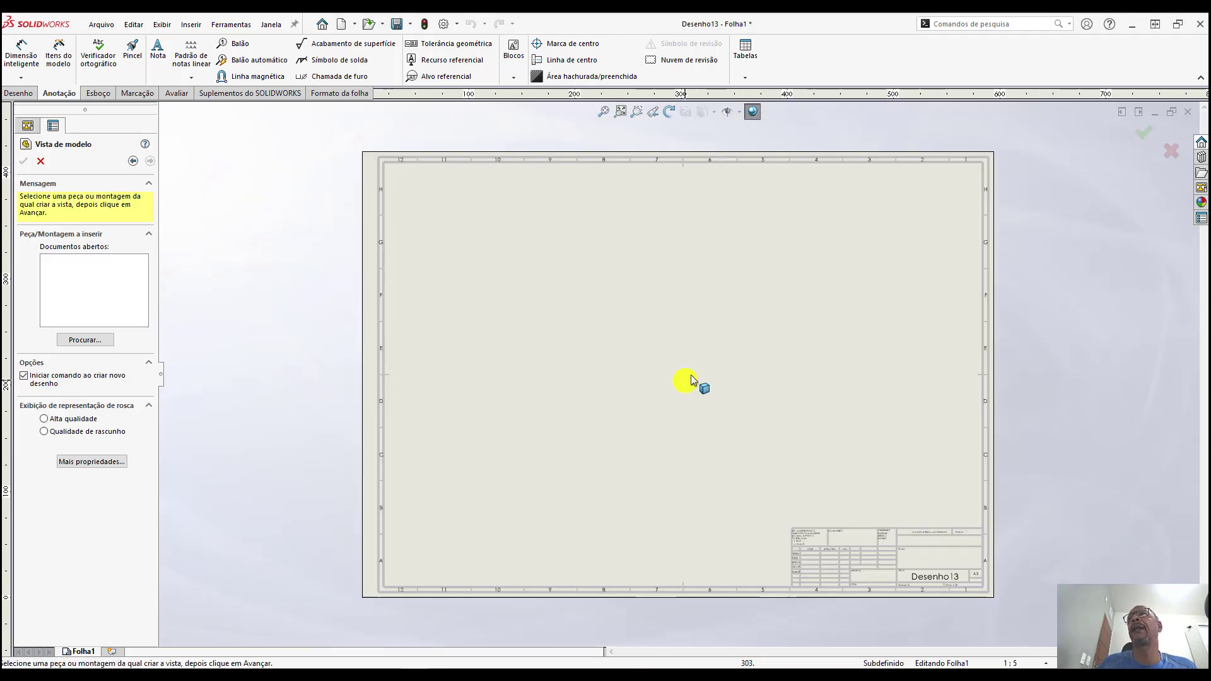
Skip the model view, toggle Folha1's format editing, and apply its sheet properties
{"action": "left_click", "coordinate": [40, 161]}
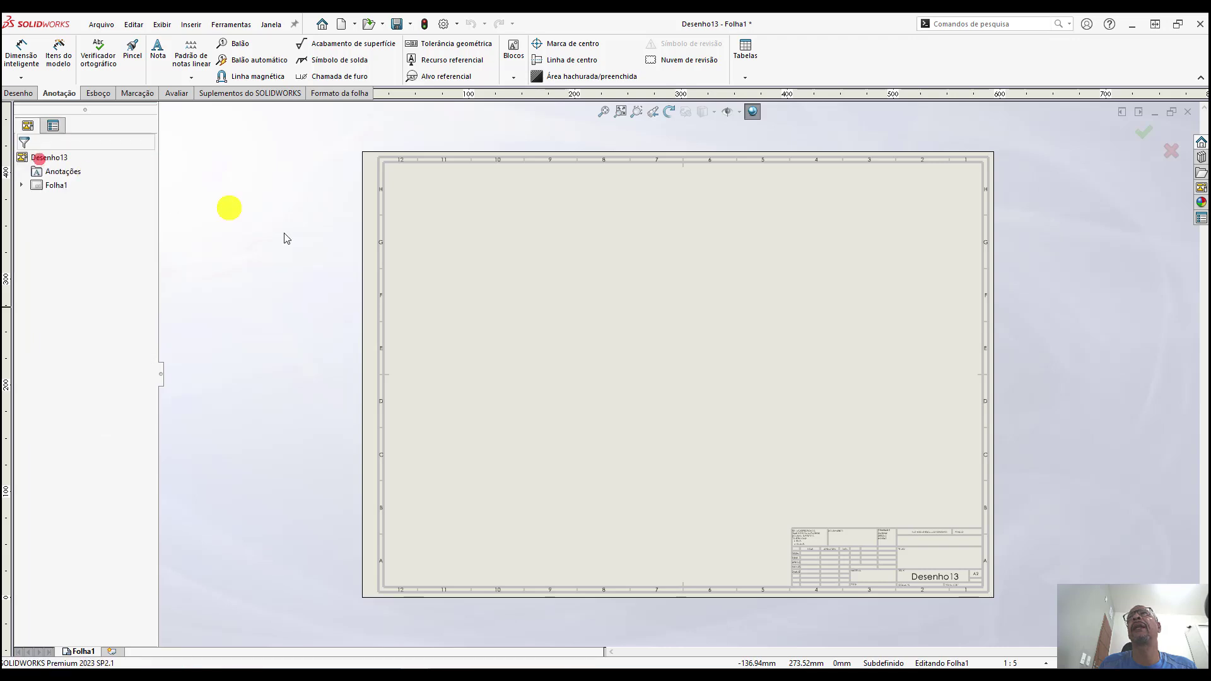
{"action": "right_click", "coordinate": [644, 377]}
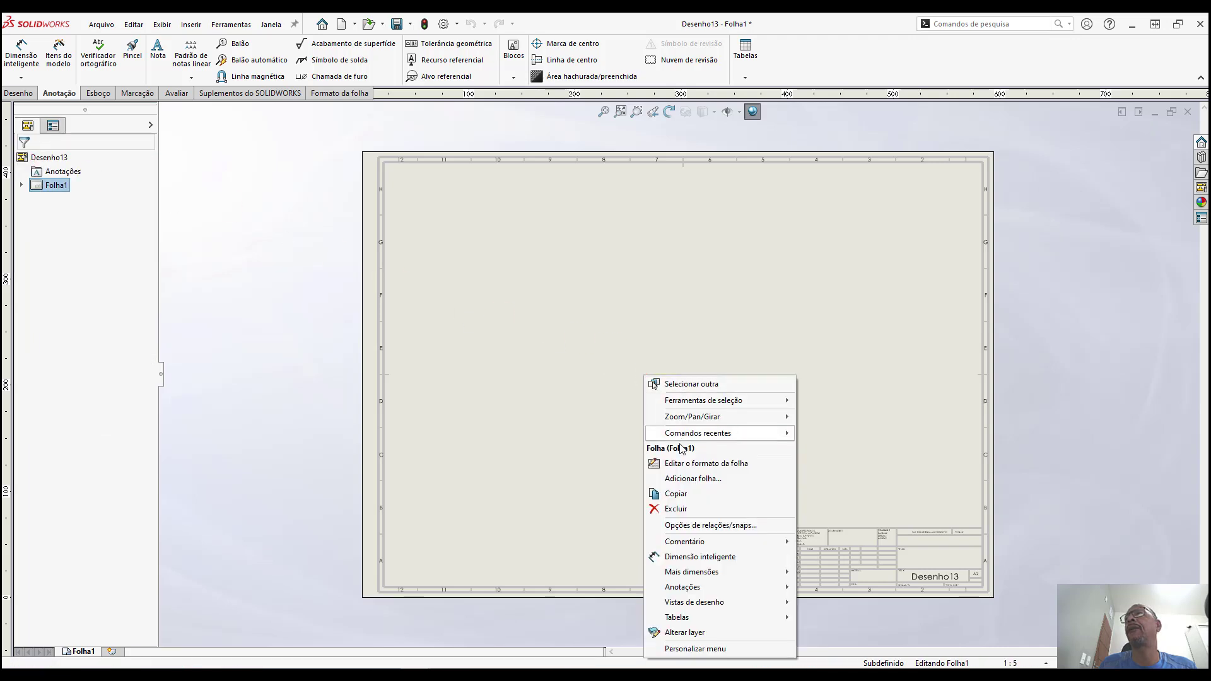
{"action": "left_click", "coordinate": [686, 464]}
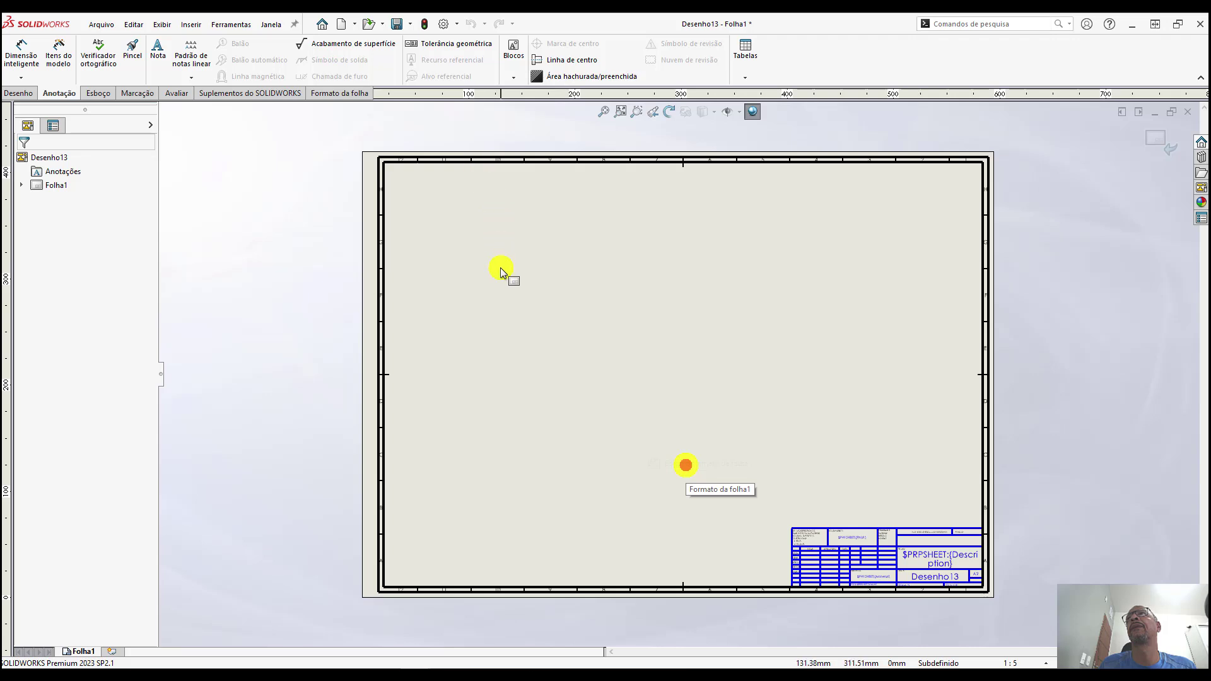
{"action": "left_click", "coordinate": [1160, 141]}
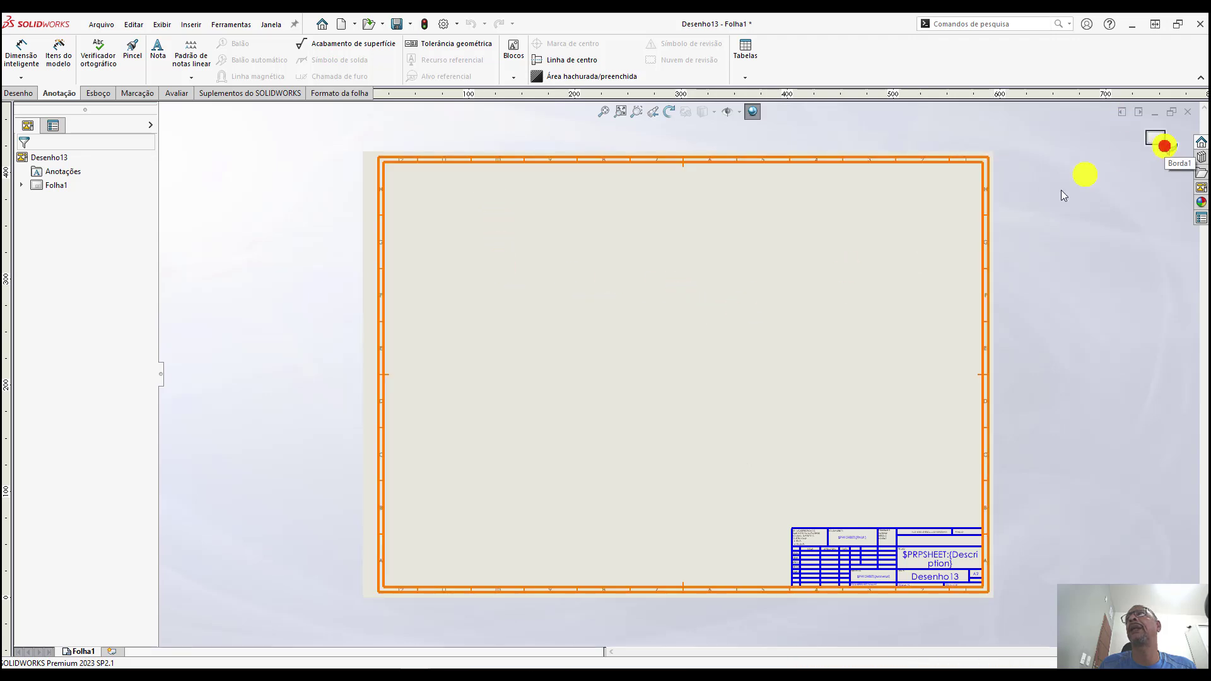
{"action": "right_click", "coordinate": [674, 367]}
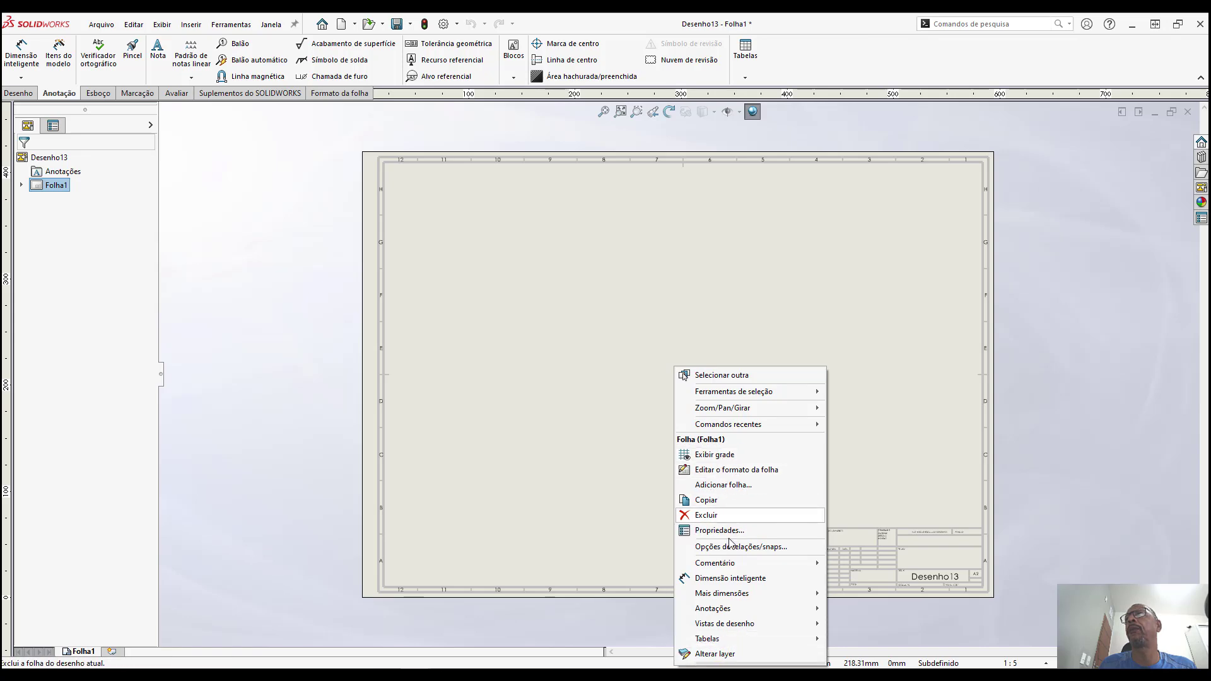
{"action": "left_click", "coordinate": [719, 530]}
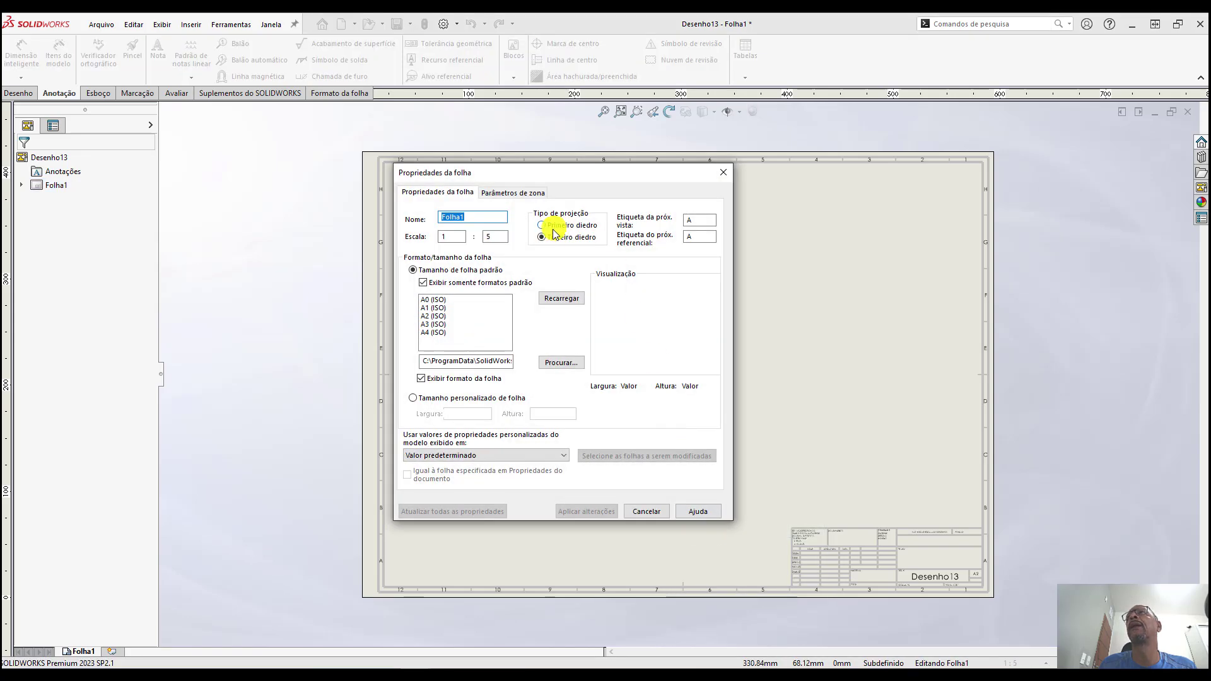
{"action": "left_click", "coordinate": [547, 227]}
{"action": "left_click", "coordinate": [575, 512]}
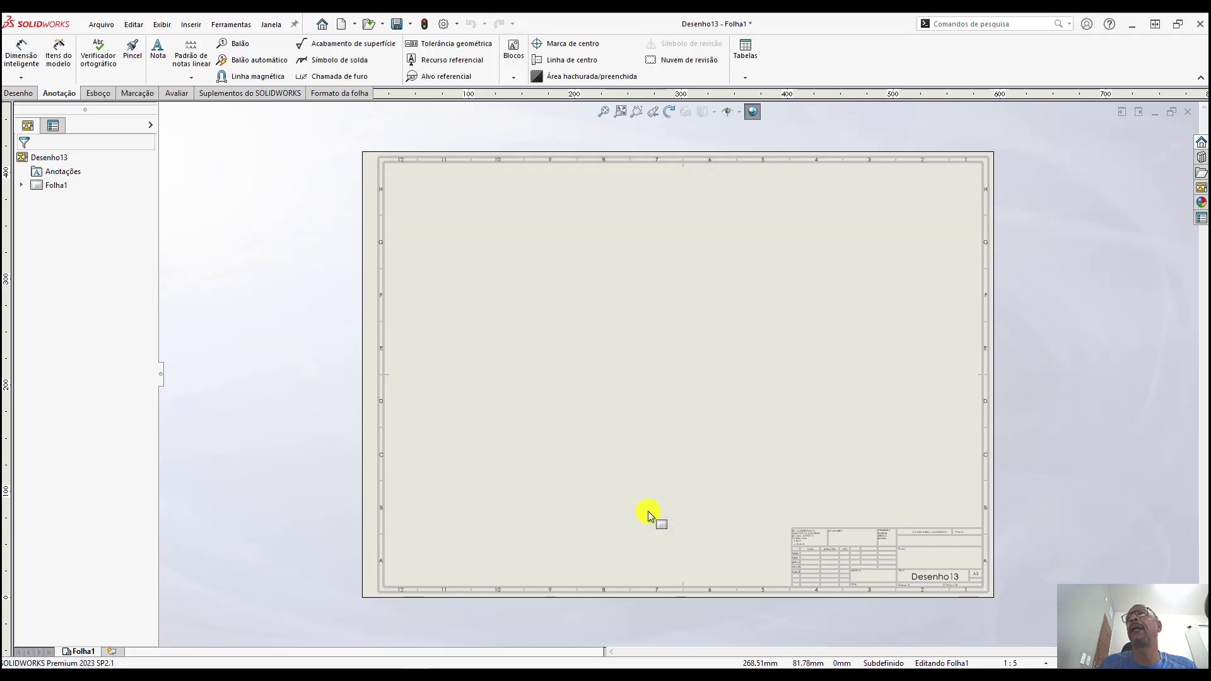
Delete Folha1 with its A2 border and title block, confirming Sim
{"action": "right_click", "coordinate": [658, 432]}
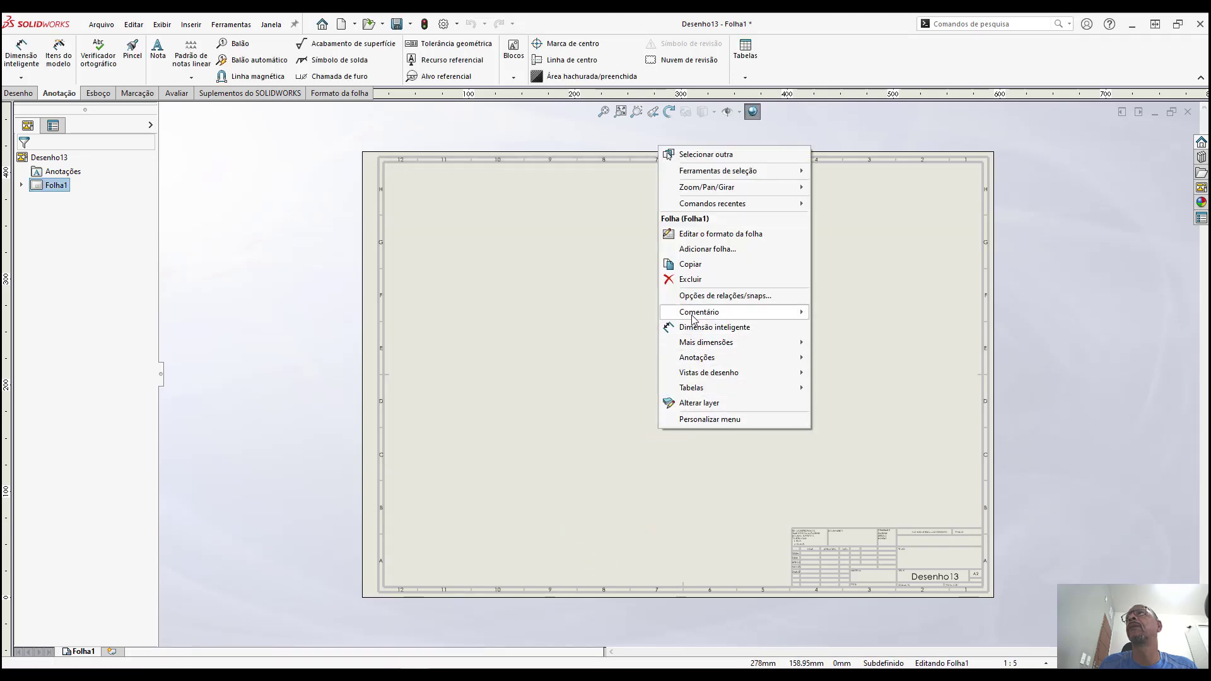
{"action": "left_click", "coordinate": [706, 239]}
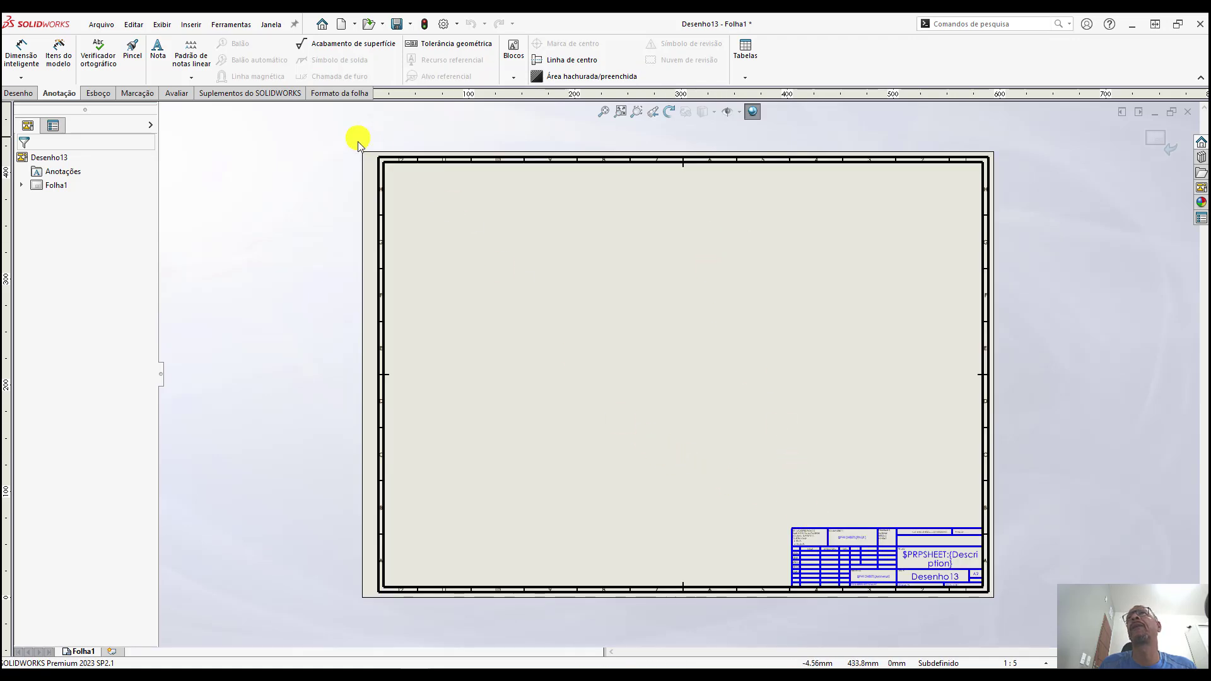
{"action": "left_click", "coordinate": [391, 160]}
{"action": "right_click", "coordinate": [391, 160]}
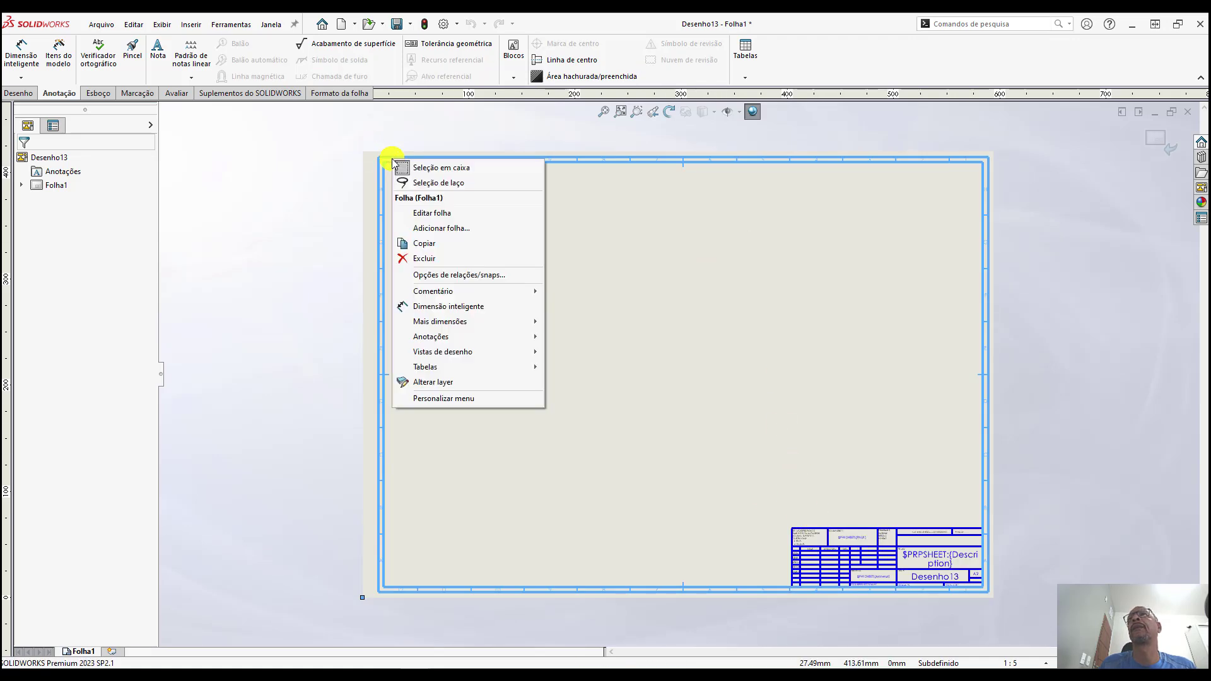
{"action": "left_click", "coordinate": [426, 260]}
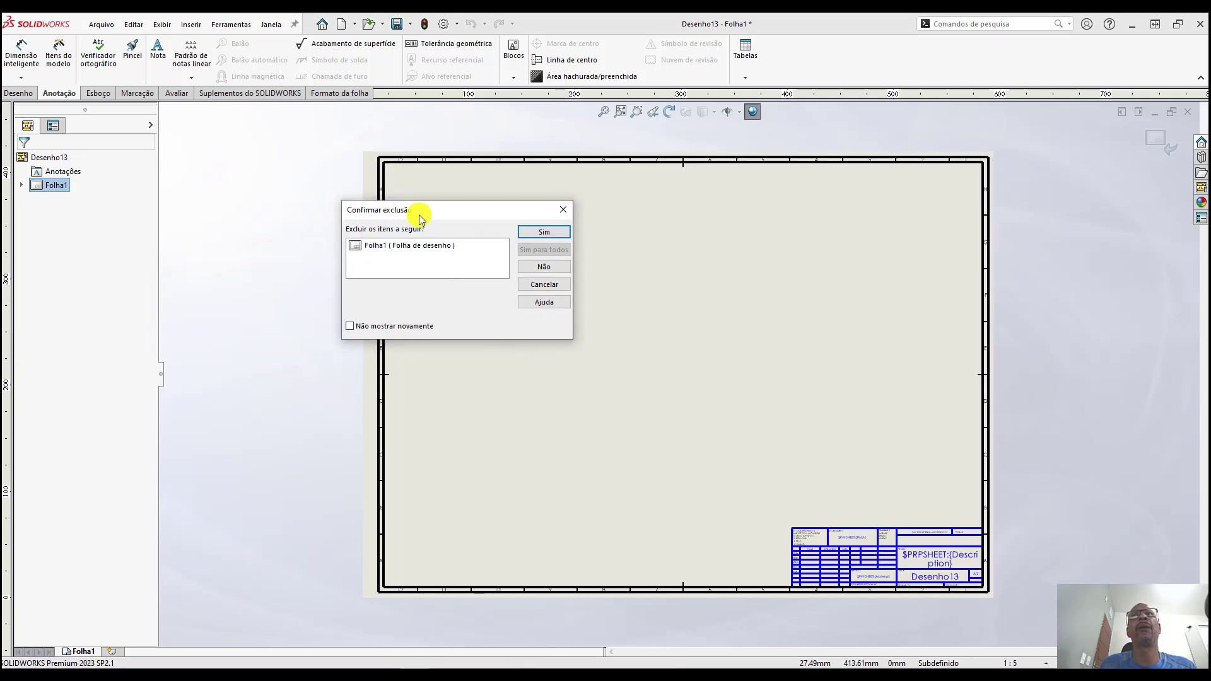
{"action": "left_click", "coordinate": [533, 237]}
Edit Folha2's sheet format, fit it in view, and expand Folha2 in the tree
{"action": "scroll", "coordinate": [568, 347], "scroll_direction": "up", "scroll_amount": 3}
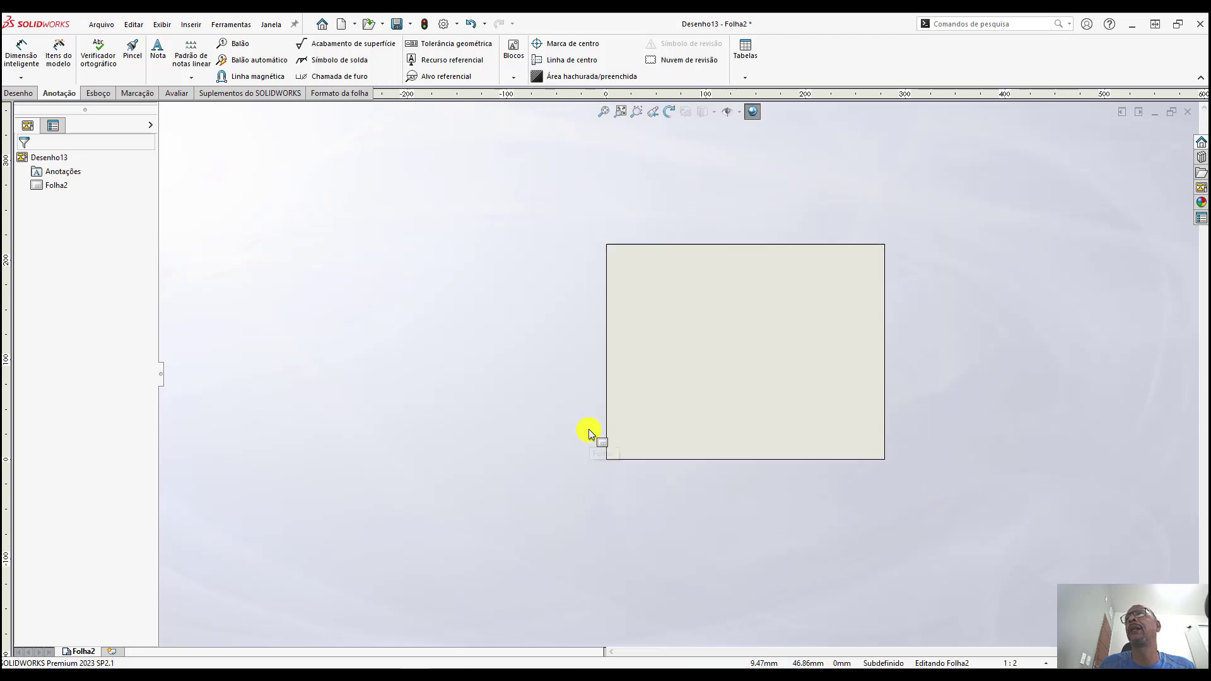
{"action": "scroll", "coordinate": [777, 321], "scroll_direction": "down", "scroll_amount": 1}
{"action": "scroll", "coordinate": [778, 316], "scroll_direction": "down", "scroll_amount": 2}
{"action": "scroll", "coordinate": [572, 513], "scroll_direction": "down", "scroll_amount": 1}
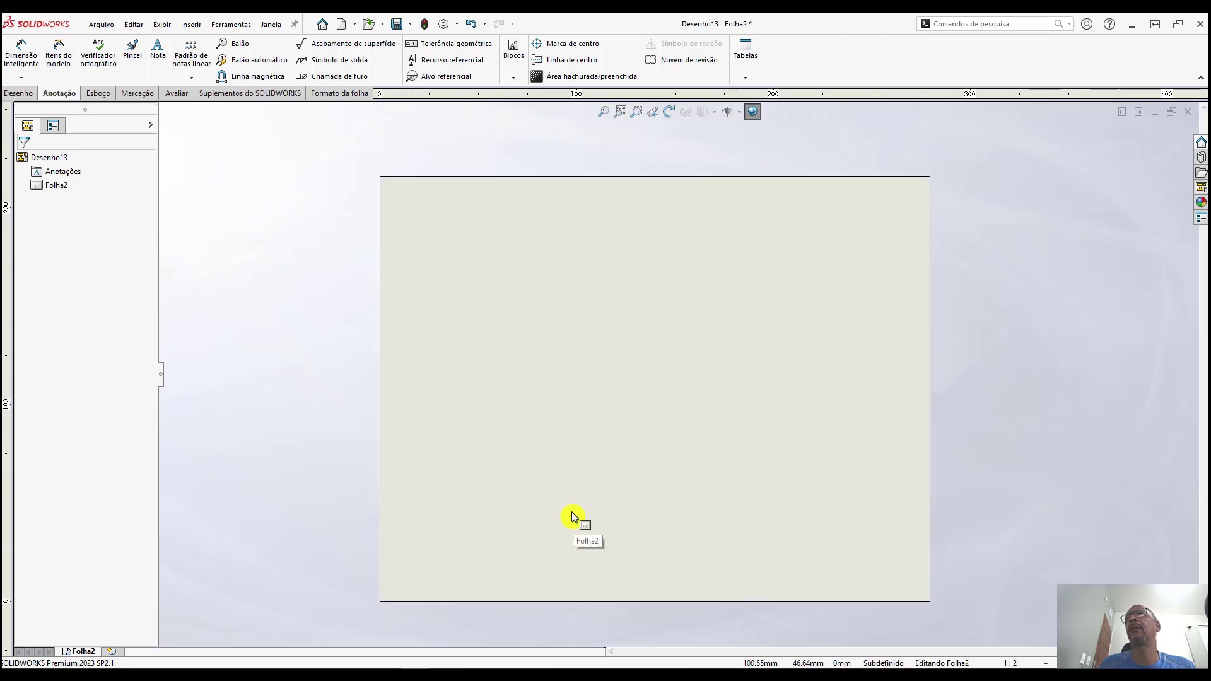
{"action": "right_click", "coordinate": [576, 385]}
{"action": "left_click", "coordinate": [622, 475]}
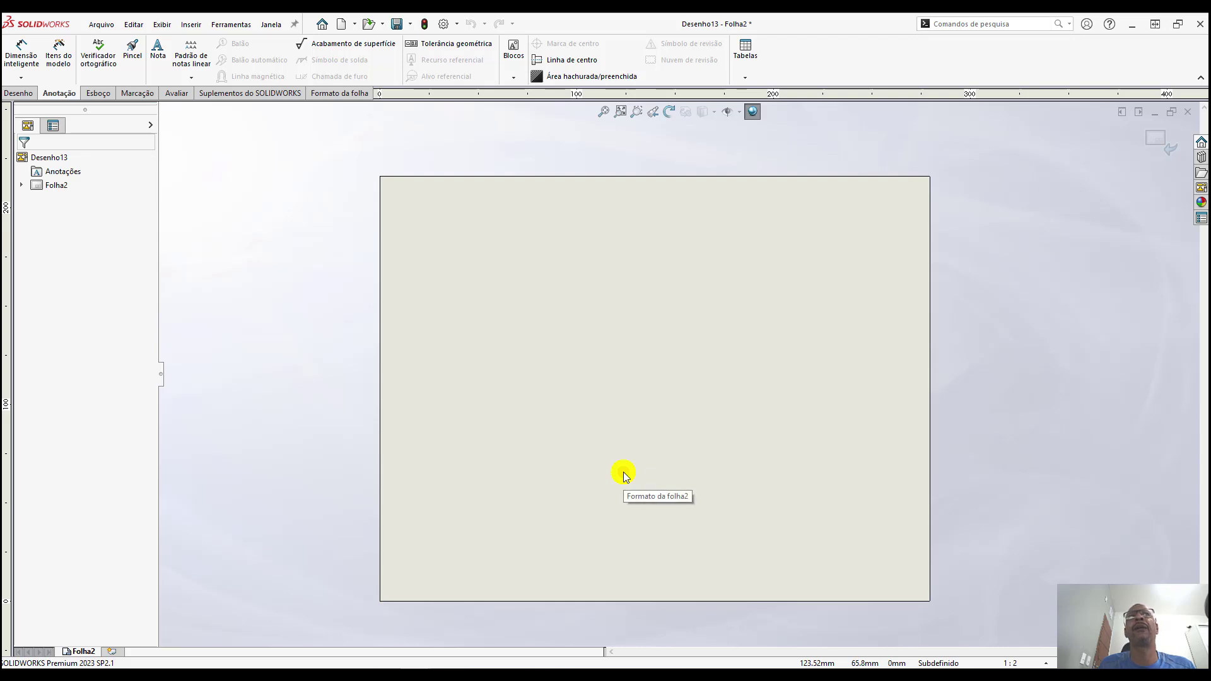
{"action": "left_click", "coordinate": [623, 472]}
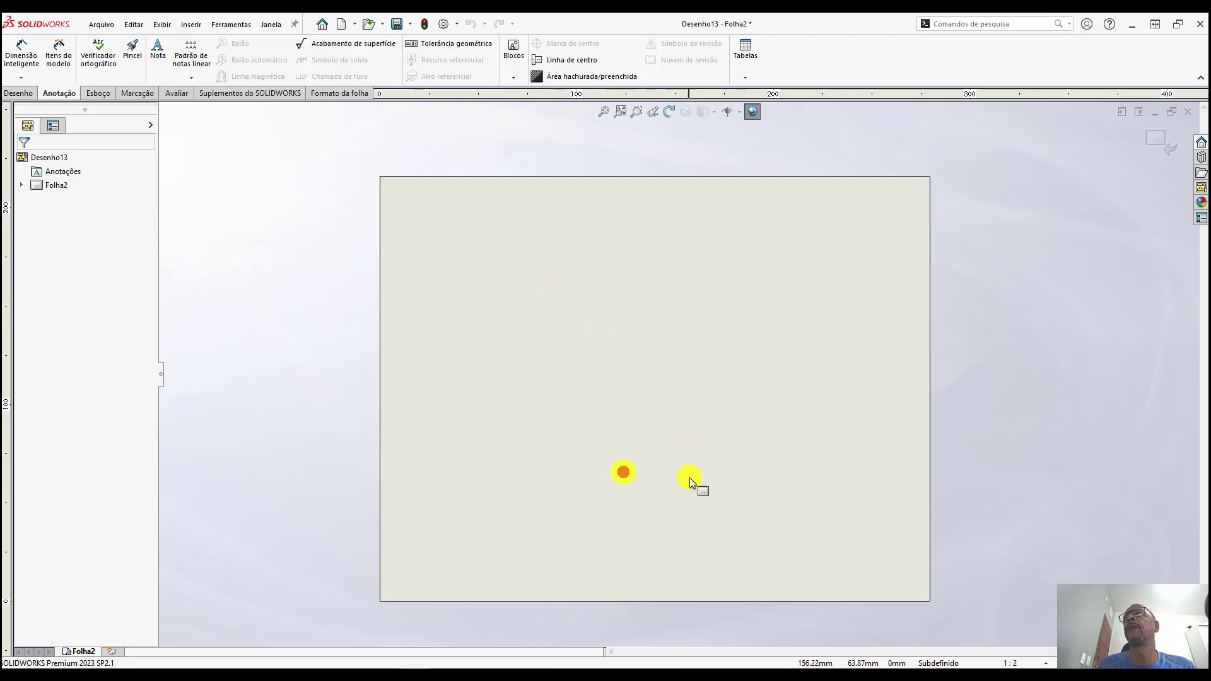
{"action": "key", "text": "f"}
{"action": "scroll", "coordinate": [713, 438], "scroll_direction": "down", "scroll_amount": 1}
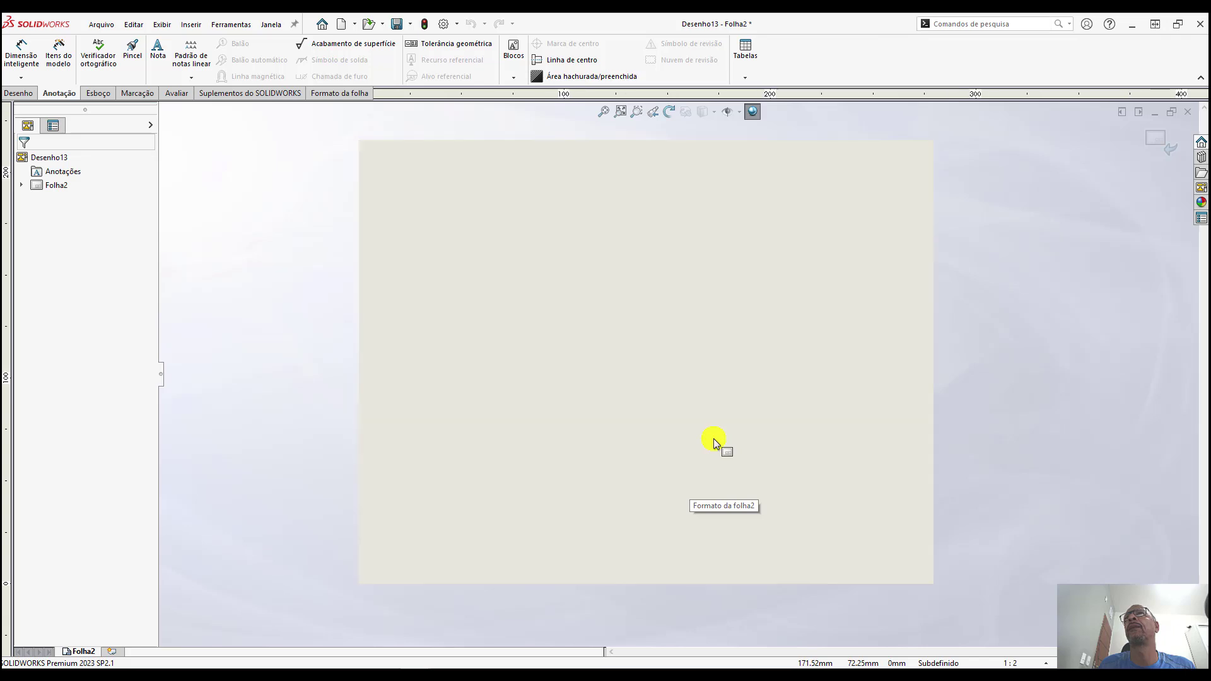
{"action": "left_click", "coordinate": [21, 185]}
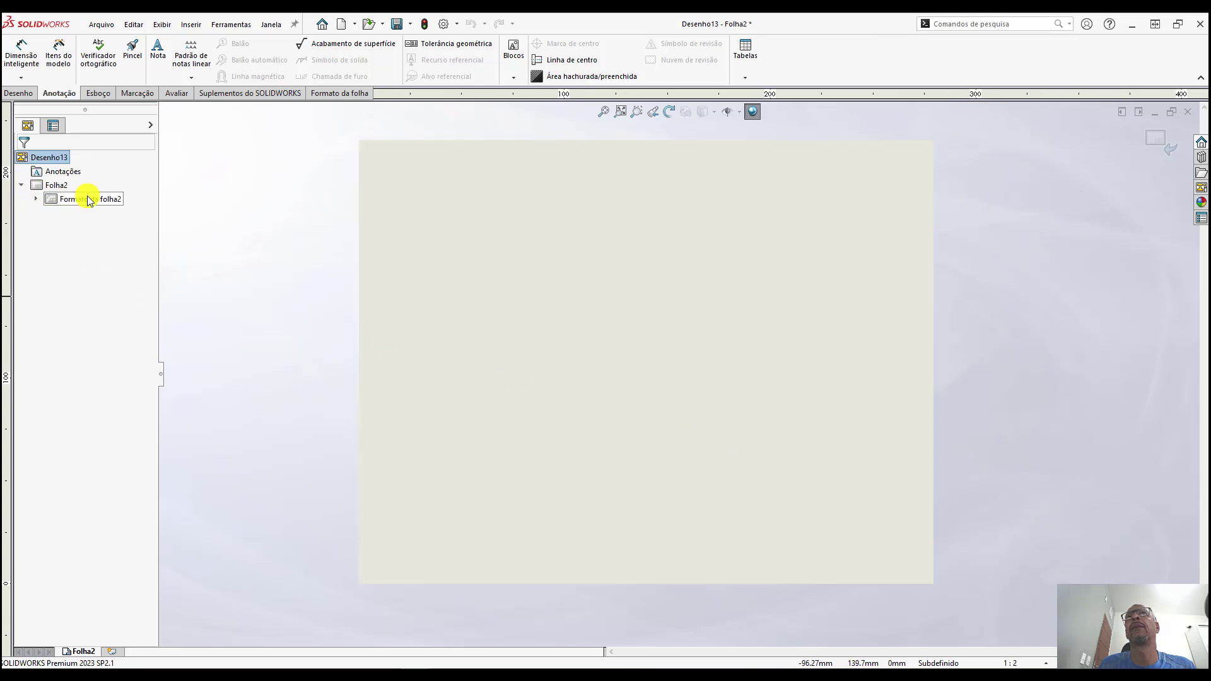
Give Folha2 Tamanho personalizado 594 × 420 and Primeiro diedro, and apply
{"action": "right_click", "coordinate": [585, 311]}
{"action": "mouse_move", "coordinate": [638, 368]}
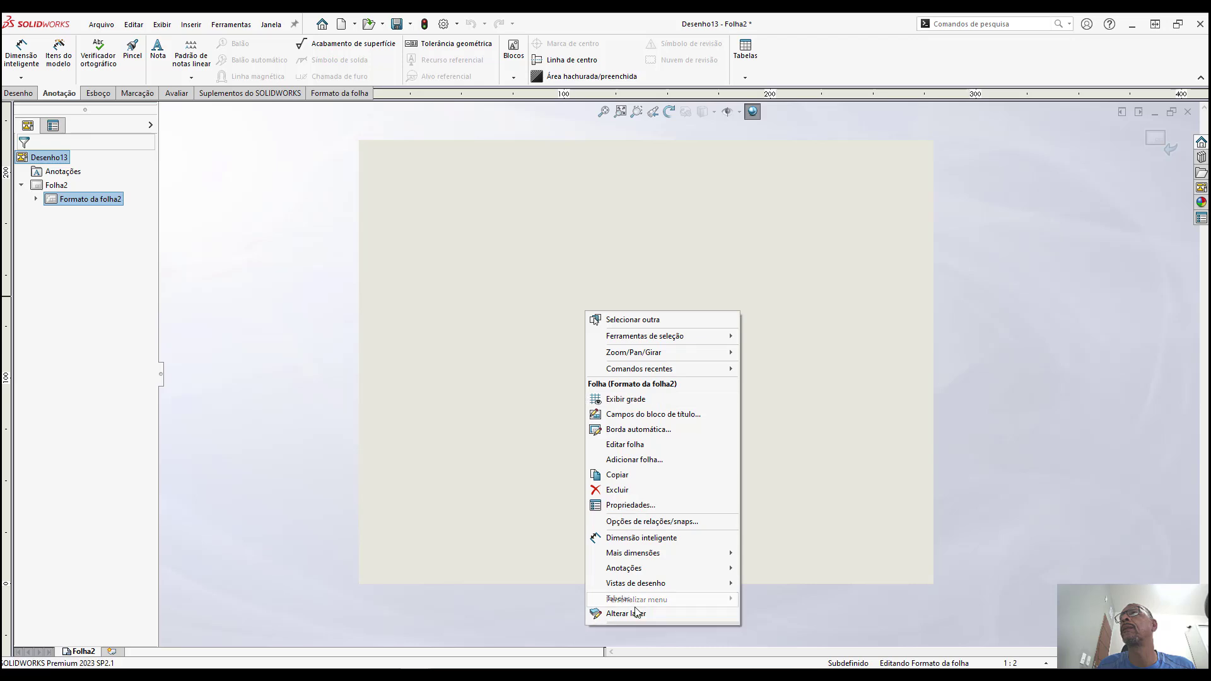
{"action": "left_click", "coordinate": [630, 505]}
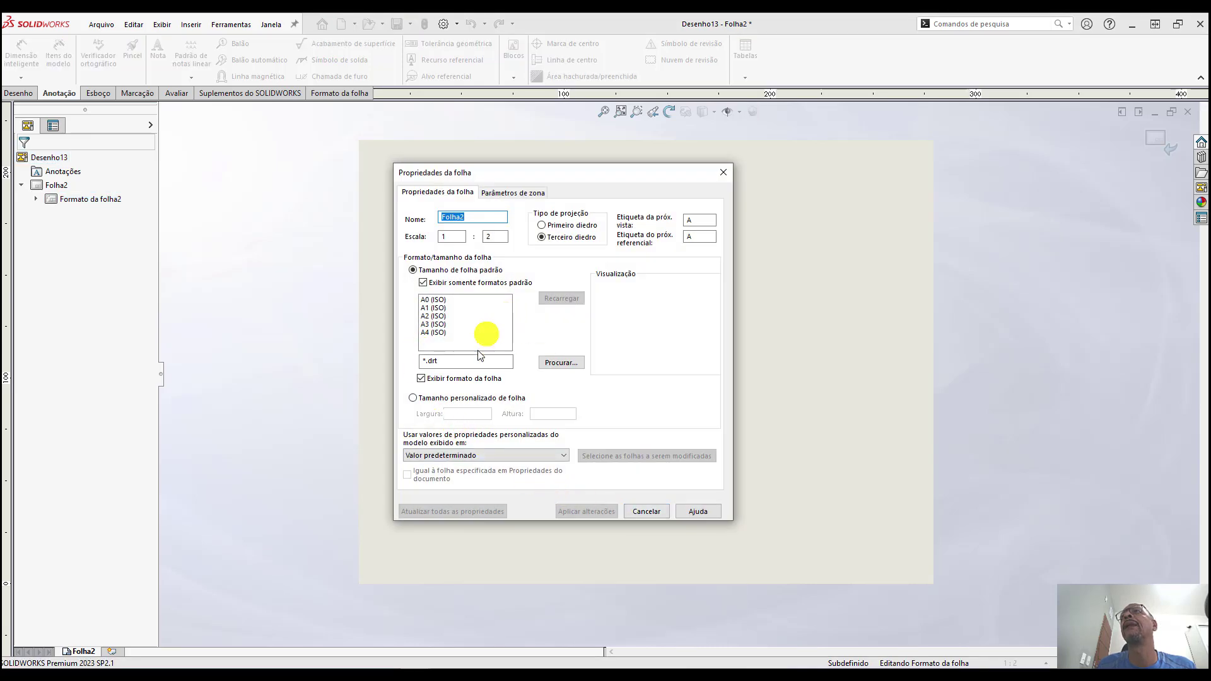
{"action": "left_click", "coordinate": [413, 398]}
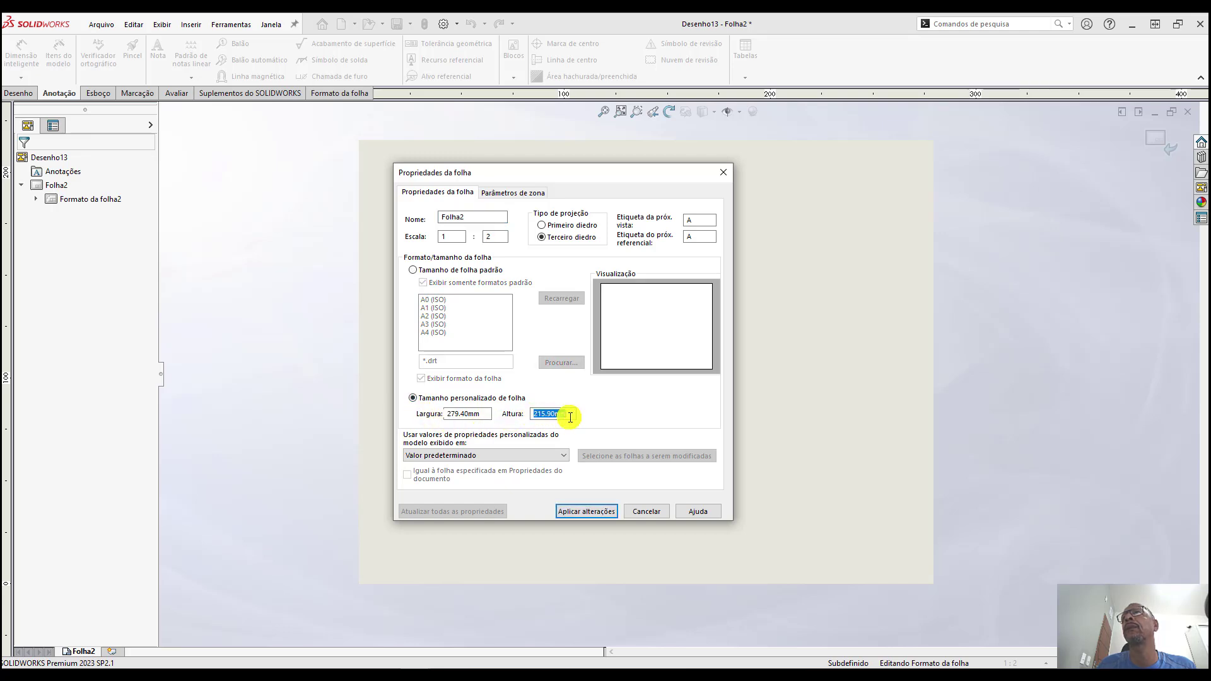
{"action": "type", "text": "420"}
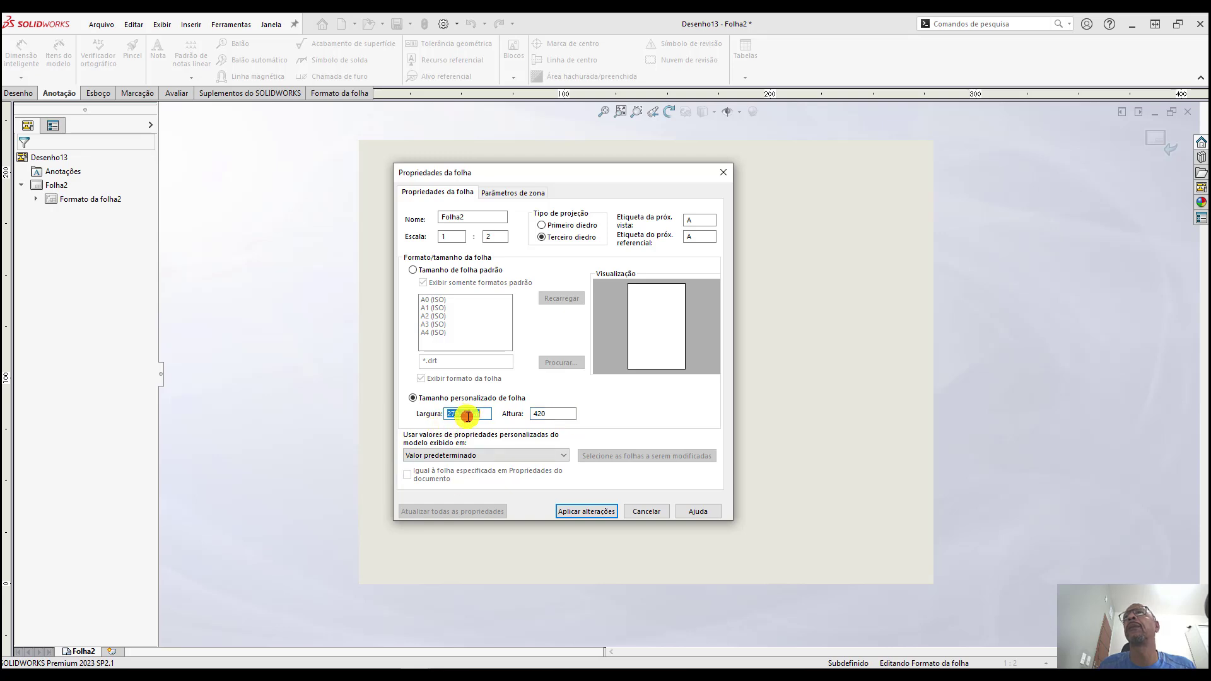
{"action": "type", "text": "5"}
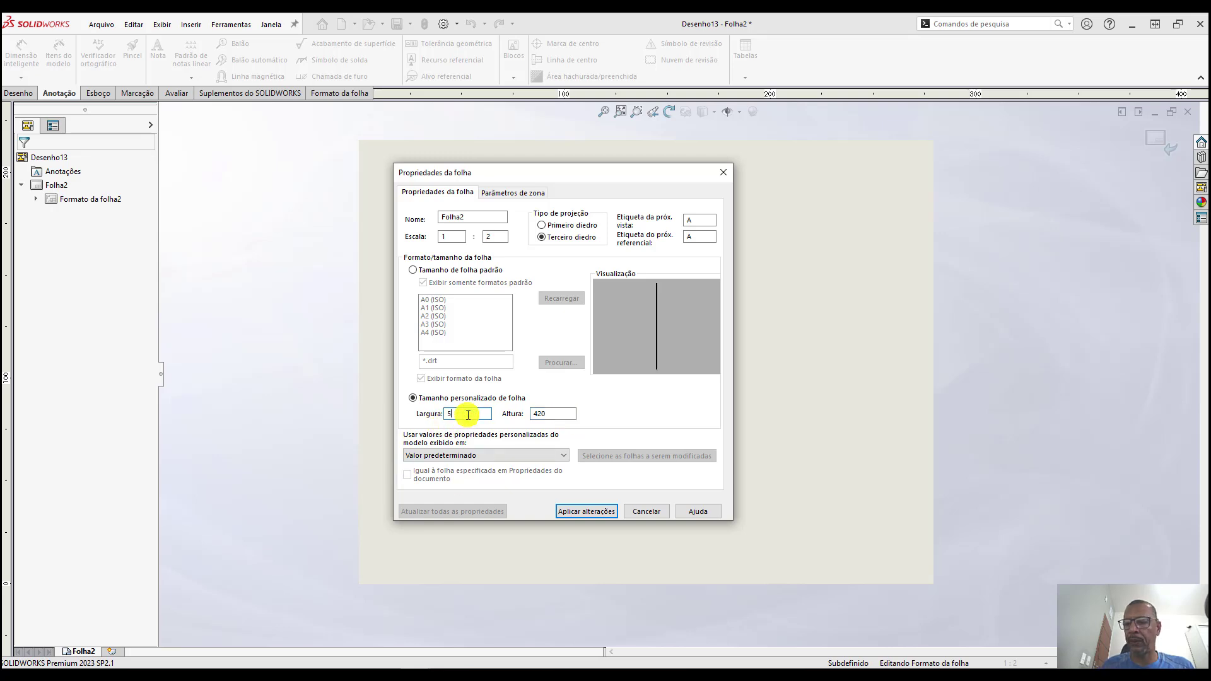
{"action": "type", "text": "94"}
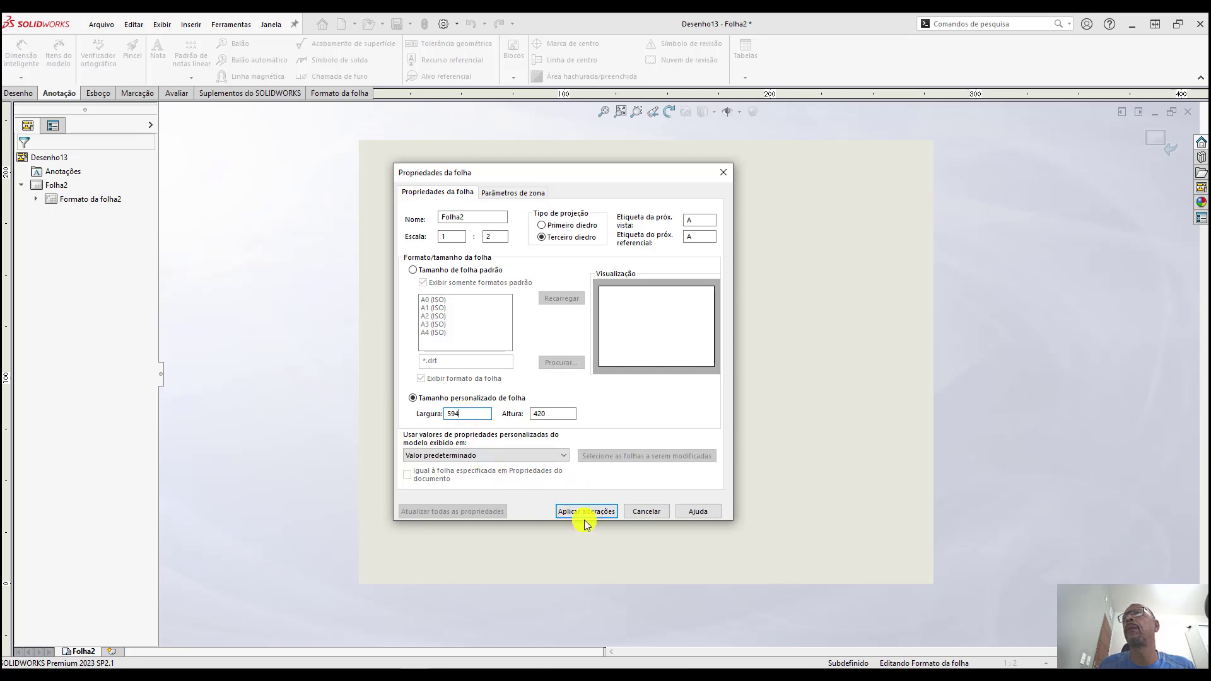
{"action": "left_click", "coordinate": [586, 518]}
{"action": "left_click", "coordinate": [541, 225]}
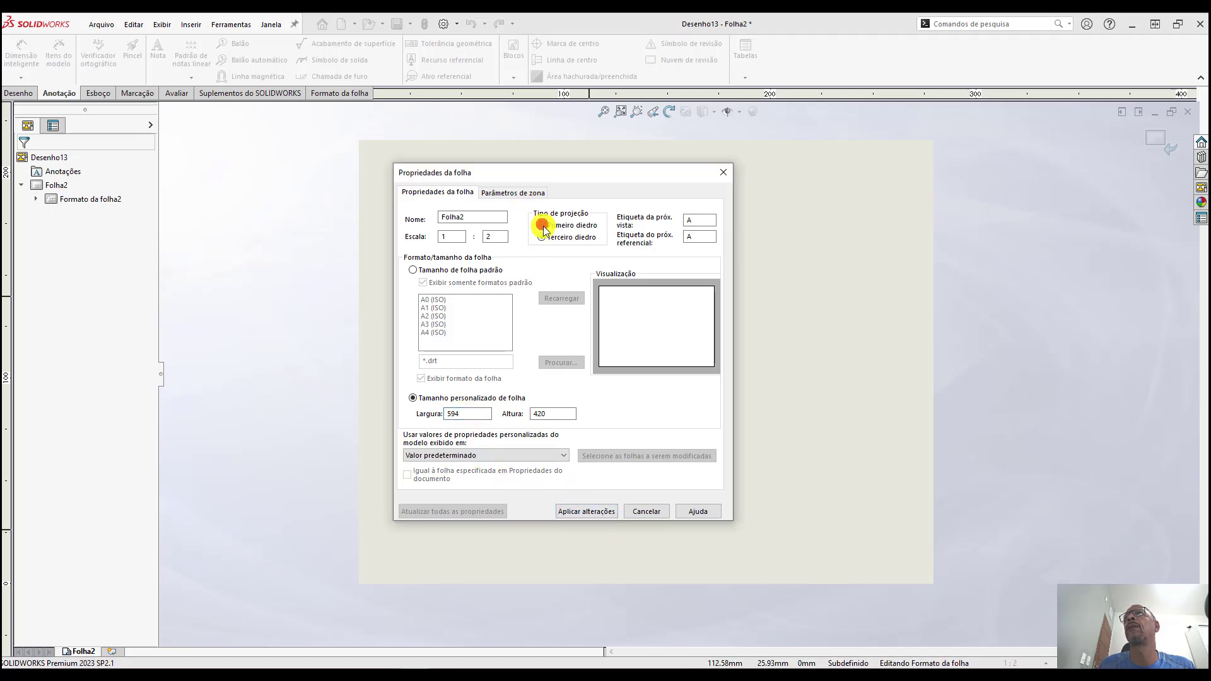
{"action": "left_click", "coordinate": [593, 516]}
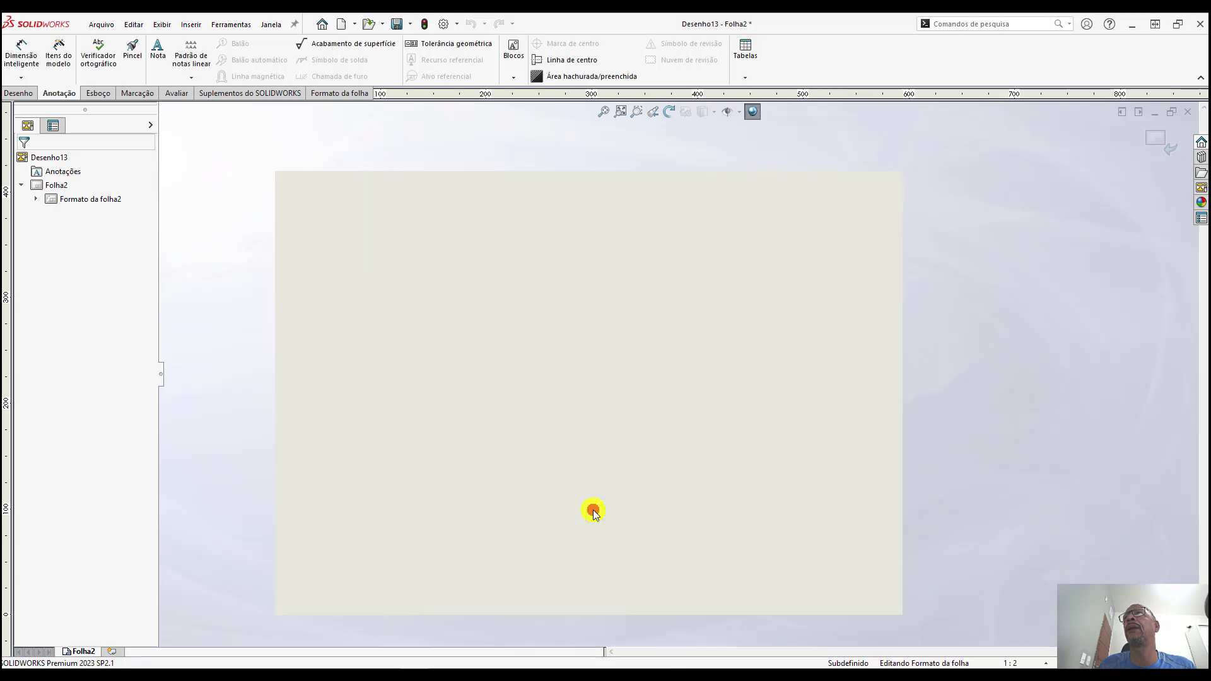
Zoom over the blank Folha2, then switch to Esboço1 de Peça3
{"action": "scroll", "coordinate": [584, 483], "scroll_direction": "down", "scroll_amount": 2}
{"action": "scroll", "coordinate": [590, 436], "scroll_direction": "down", "scroll_amount": 1}
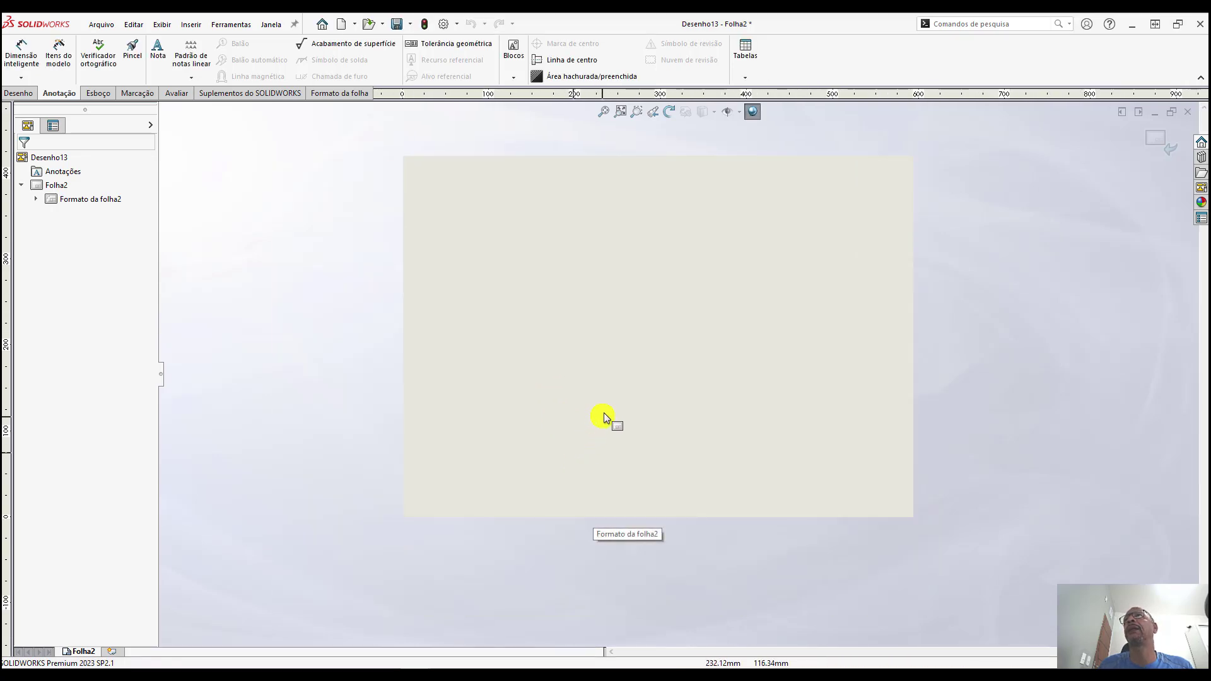
{"action": "scroll", "coordinate": [653, 353], "scroll_direction": "down", "scroll_amount": 1}
{"action": "scroll", "coordinate": [655, 352], "scroll_direction": "up", "scroll_amount": 1}
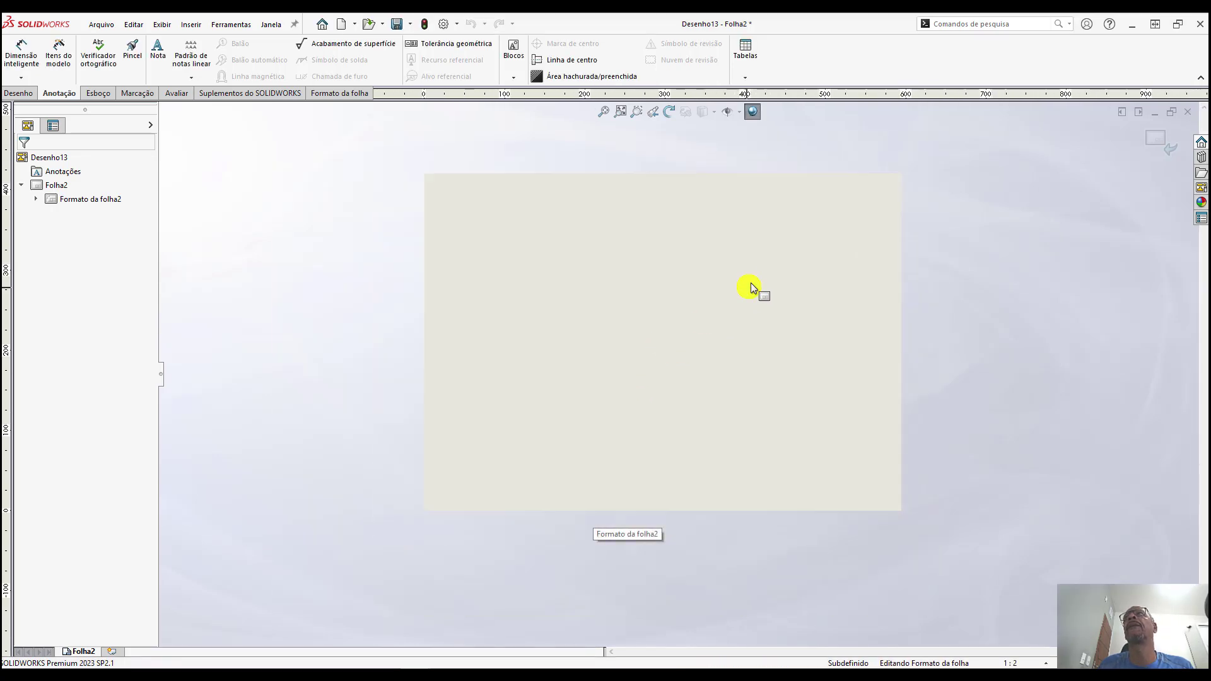
{"action": "scroll", "coordinate": [751, 282], "scroll_direction": "down", "scroll_amount": 1}
{"action": "scroll", "coordinate": [751, 282], "scroll_direction": "down", "scroll_amount": 1}
{"action": "scroll", "coordinate": [694, 278], "scroll_direction": "up", "scroll_amount": 1}
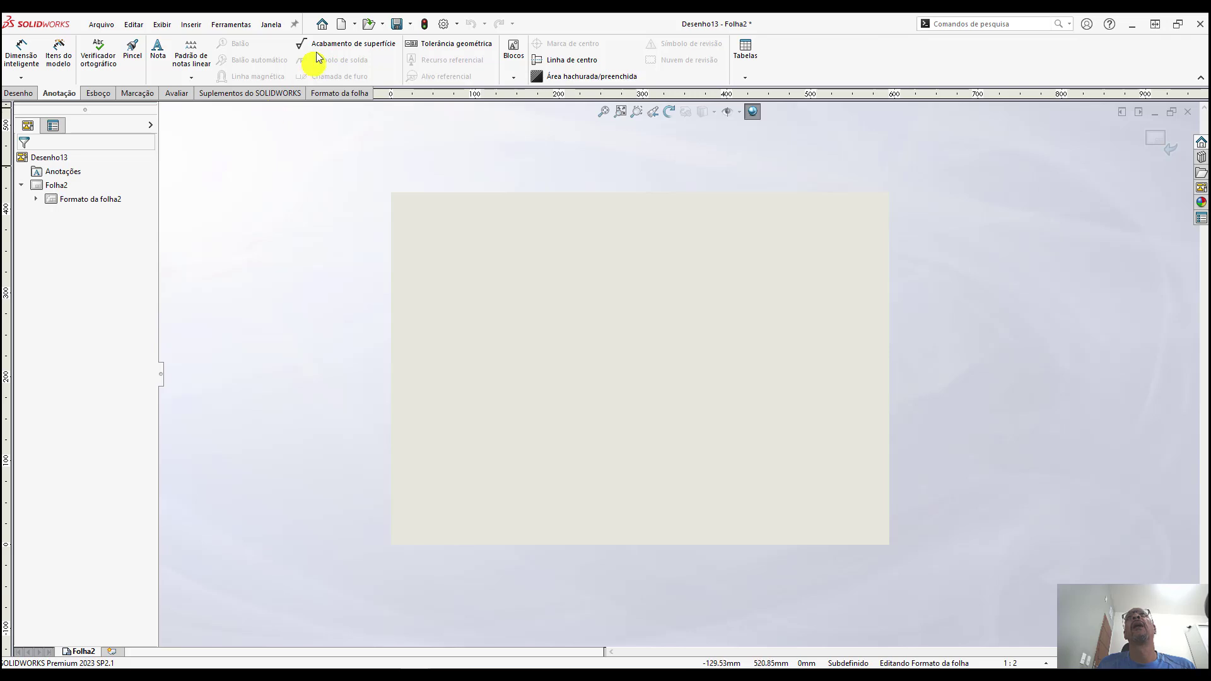
{"action": "left_click", "coordinate": [271, 24]}
{"action": "left_click", "coordinate": [313, 164]}
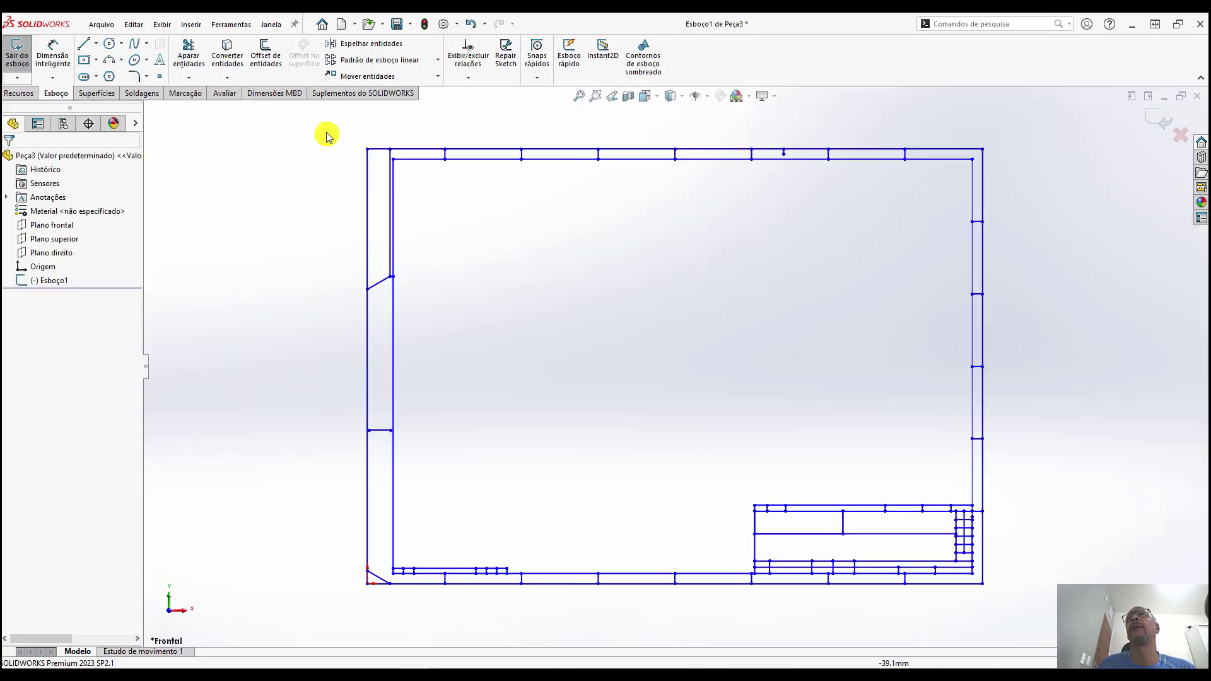
Copy all border and title block lines and return to Desenho13 - Folha2
{"action": "mouse_move", "coordinate": [320, 123]}
{"action": "left_mouse_down"}
{"action": "mouse_move", "coordinate": [1001, 611]}
{"action": "mouse_move", "coordinate": [1037, 613]}
{"action": "left_mouse_up"}
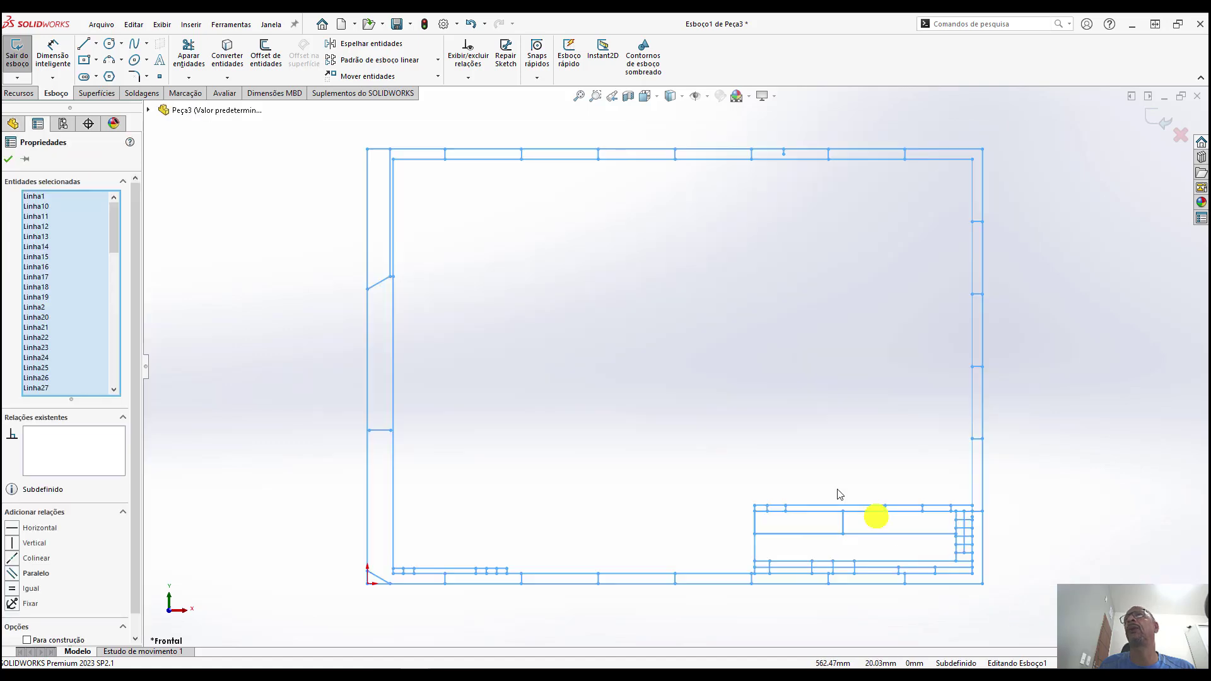
{"action": "left_click", "coordinate": [134, 24]}
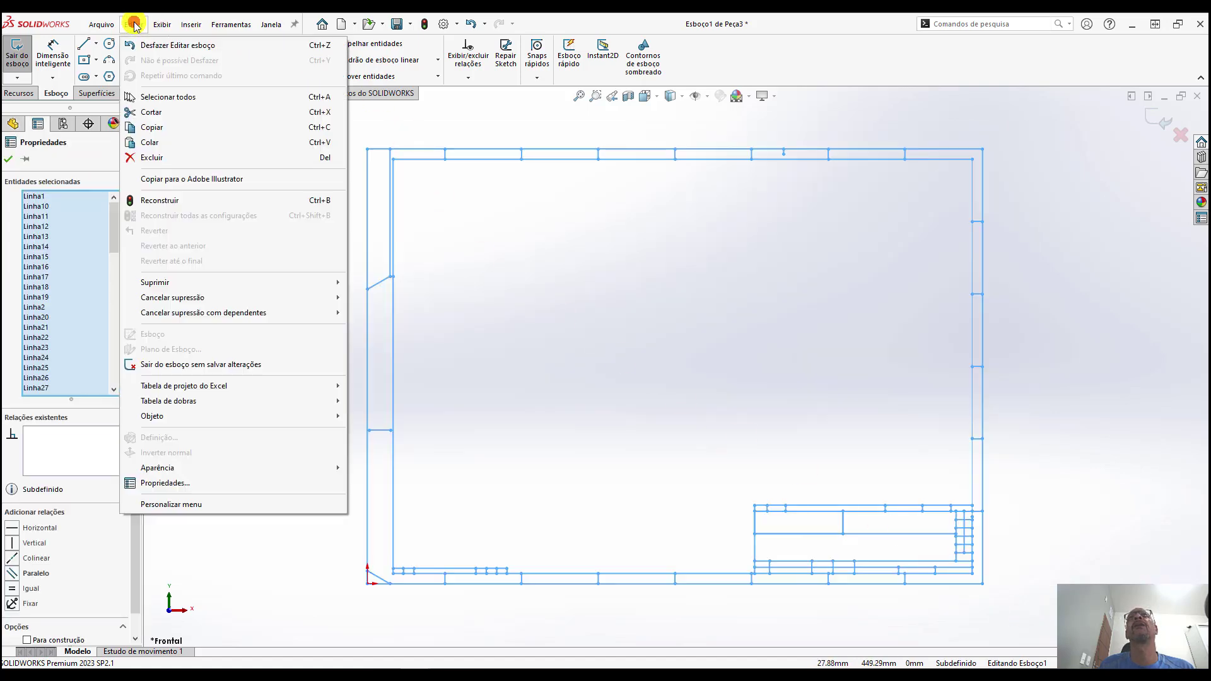
{"action": "left_click", "coordinate": [171, 128]}
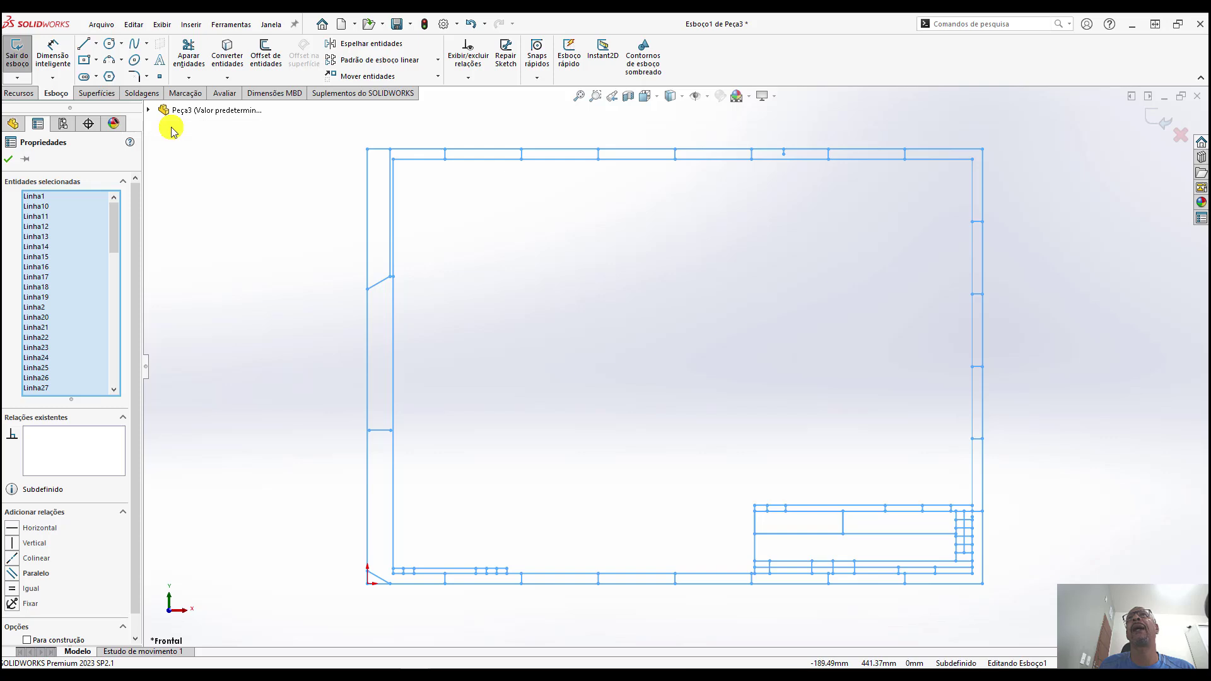
{"action": "left_click", "coordinate": [270, 24]}
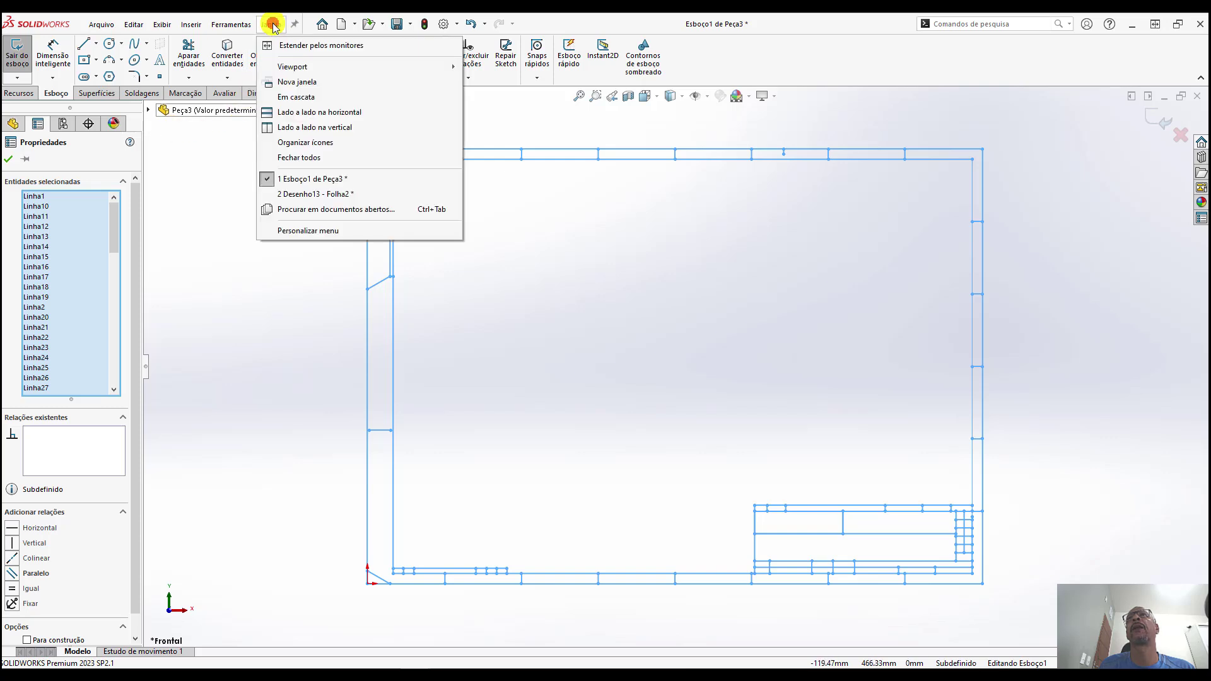
{"action": "left_click", "coordinate": [310, 197]}
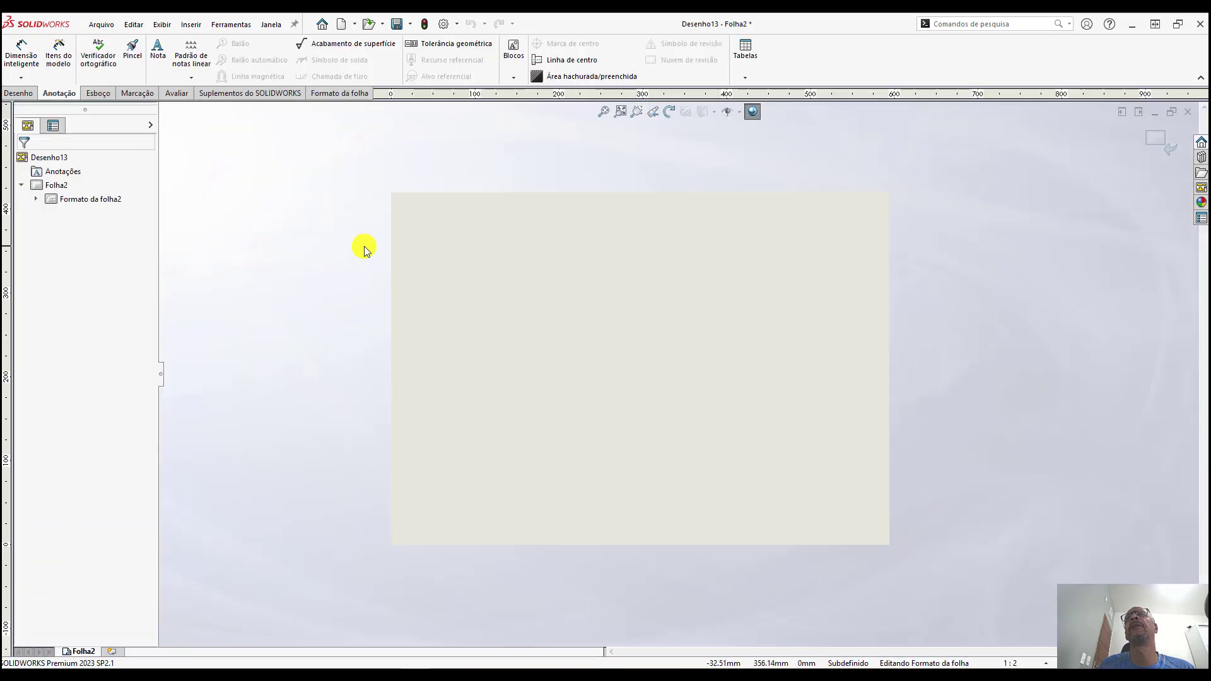
Paste the copied A2 border and title block lines into Folha2's format, then zoom out to view them
{"action": "left_click", "coordinate": [133, 24]}
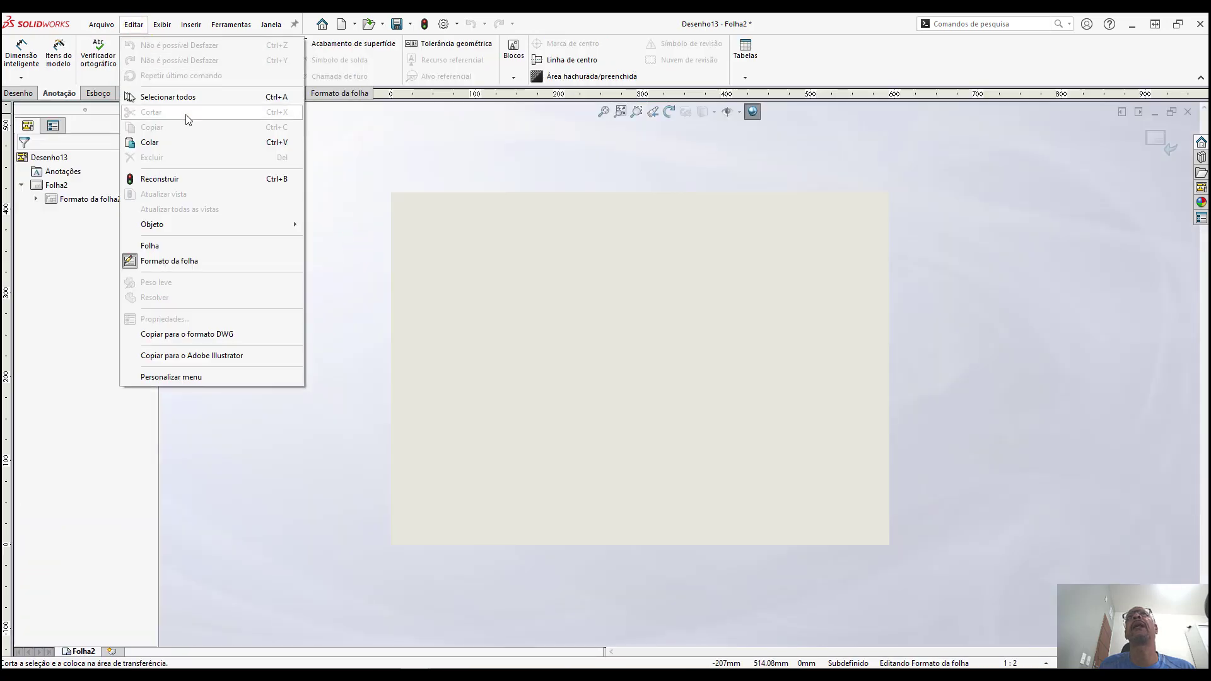
{"action": "left_click", "coordinate": [175, 143]}
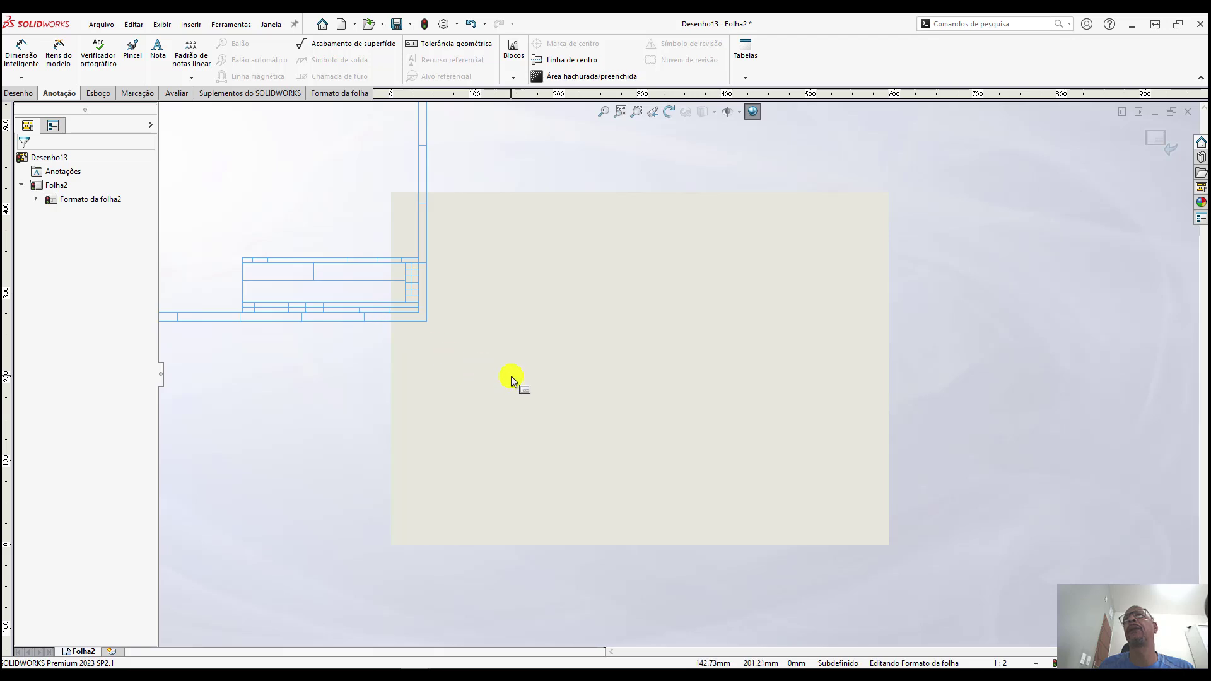
{"action": "key", "text": "z"}
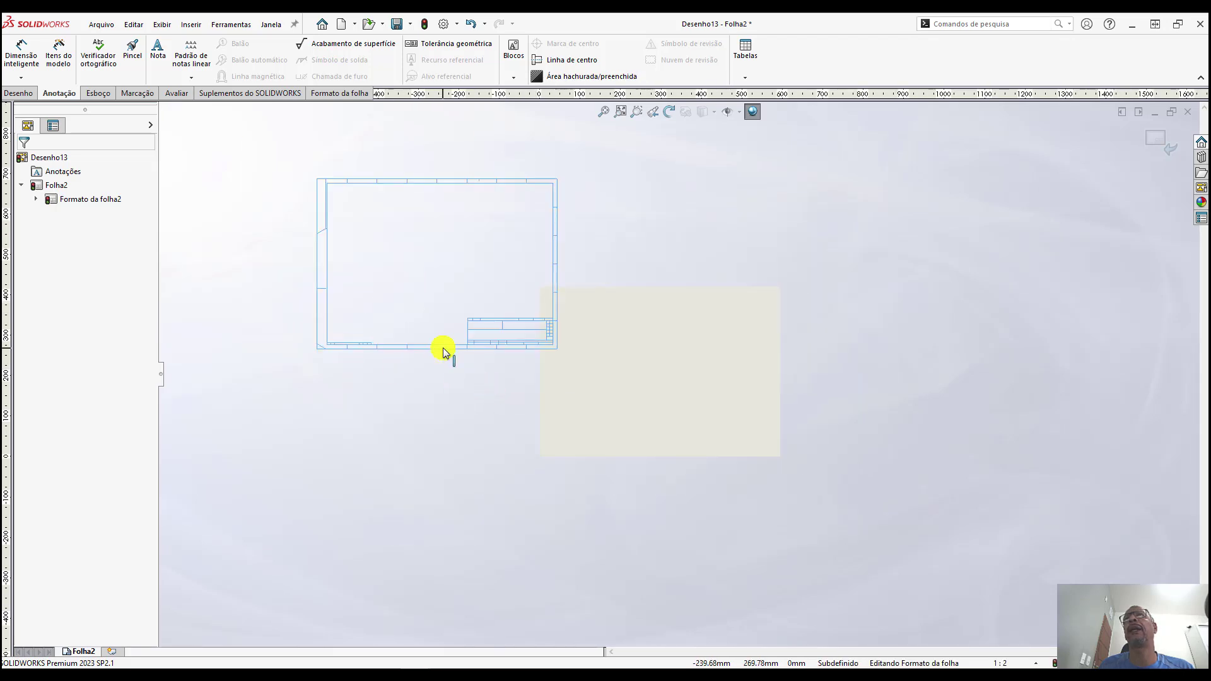
{"action": "scroll", "coordinate": [622, 461], "scroll_direction": "down", "scroll_amount": 2}
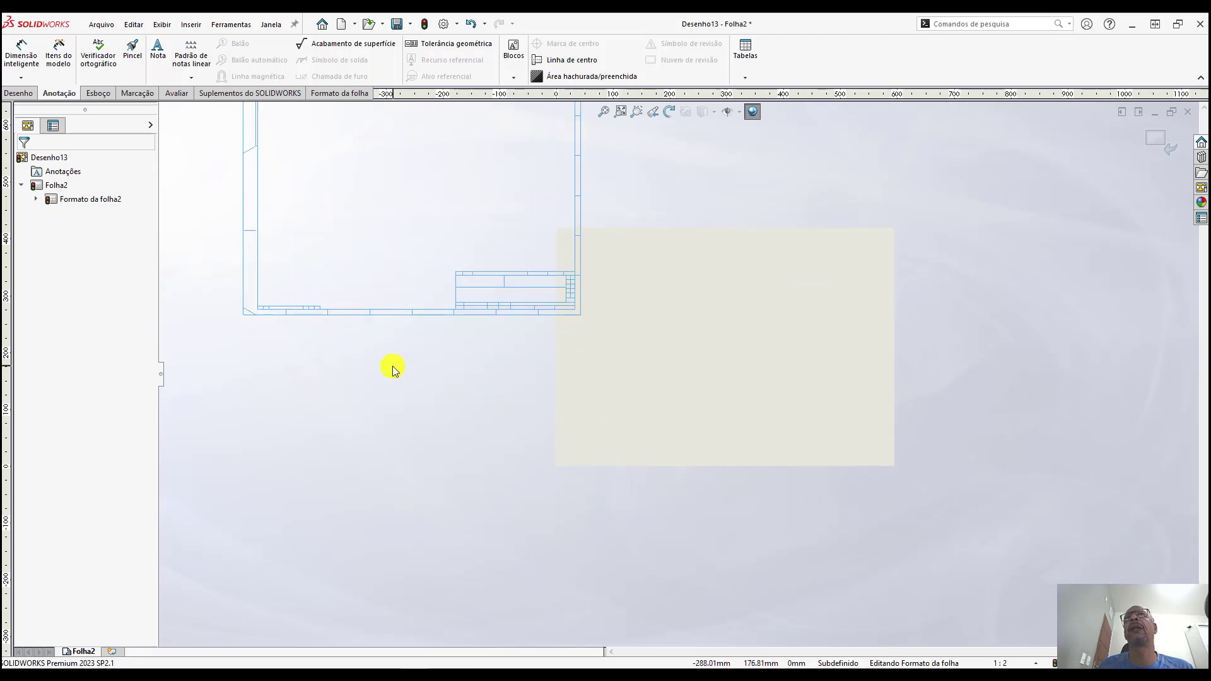
{"action": "left_click", "coordinate": [103, 99]}
Add a reference sketch point at X 25, Y 10 by the sheet's lower-left corner
{"action": "left_click", "coordinate": [127, 43]}
{"action": "scroll", "coordinate": [616, 467], "scroll_direction": "down", "scroll_amount": 1}
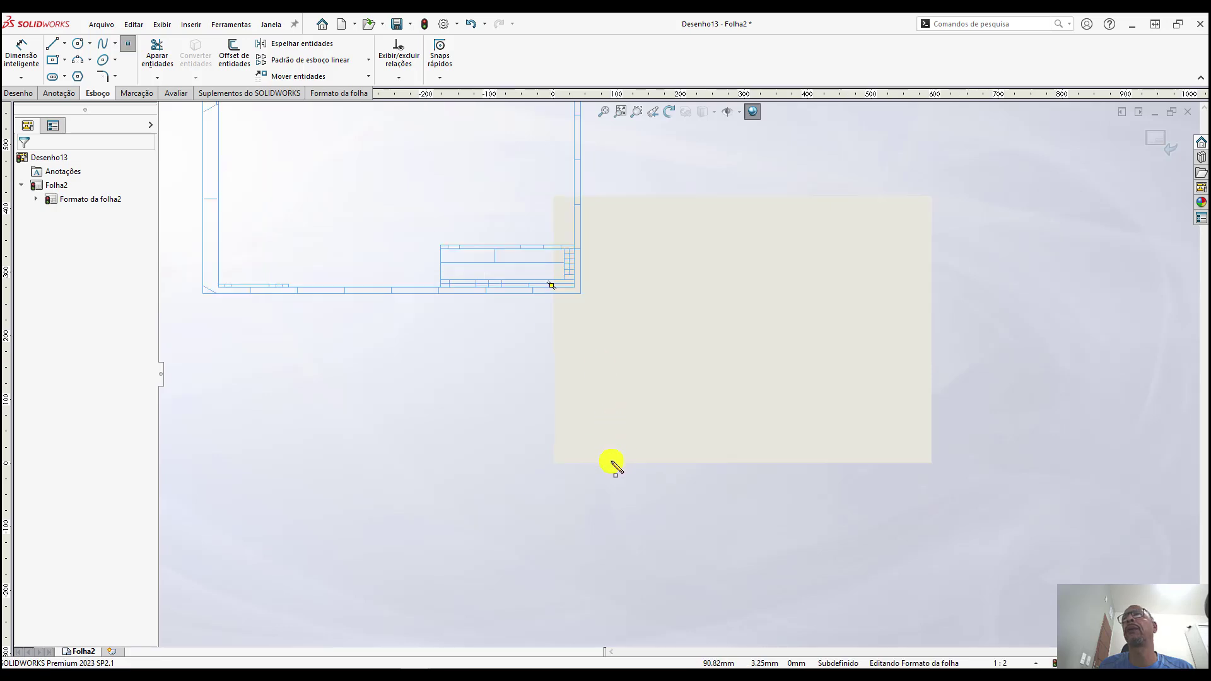
{"action": "scroll", "coordinate": [608, 463], "scroll_direction": "down", "scroll_amount": 3}
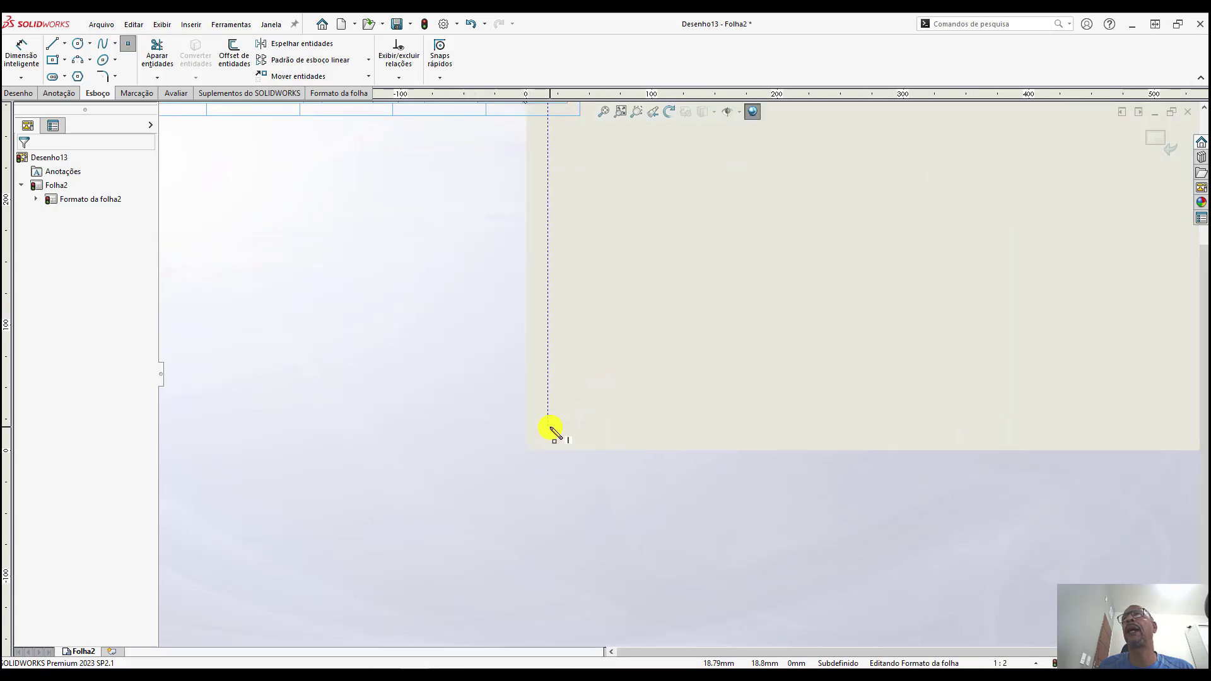
{"action": "left_click", "coordinate": [574, 423]}
{"action": "type", "text": "10"}
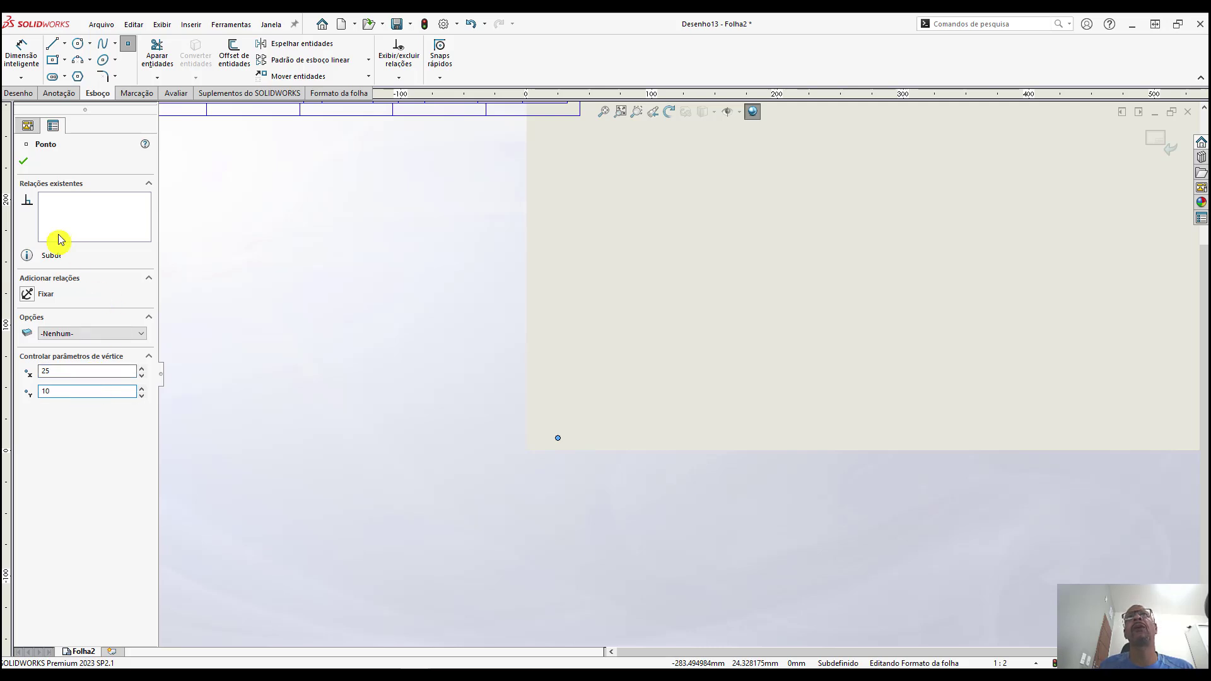
{"action": "left_click", "coordinate": [24, 160]}
{"action": "scroll", "coordinate": [435, 404], "scroll_direction": "up", "scroll_amount": 5}
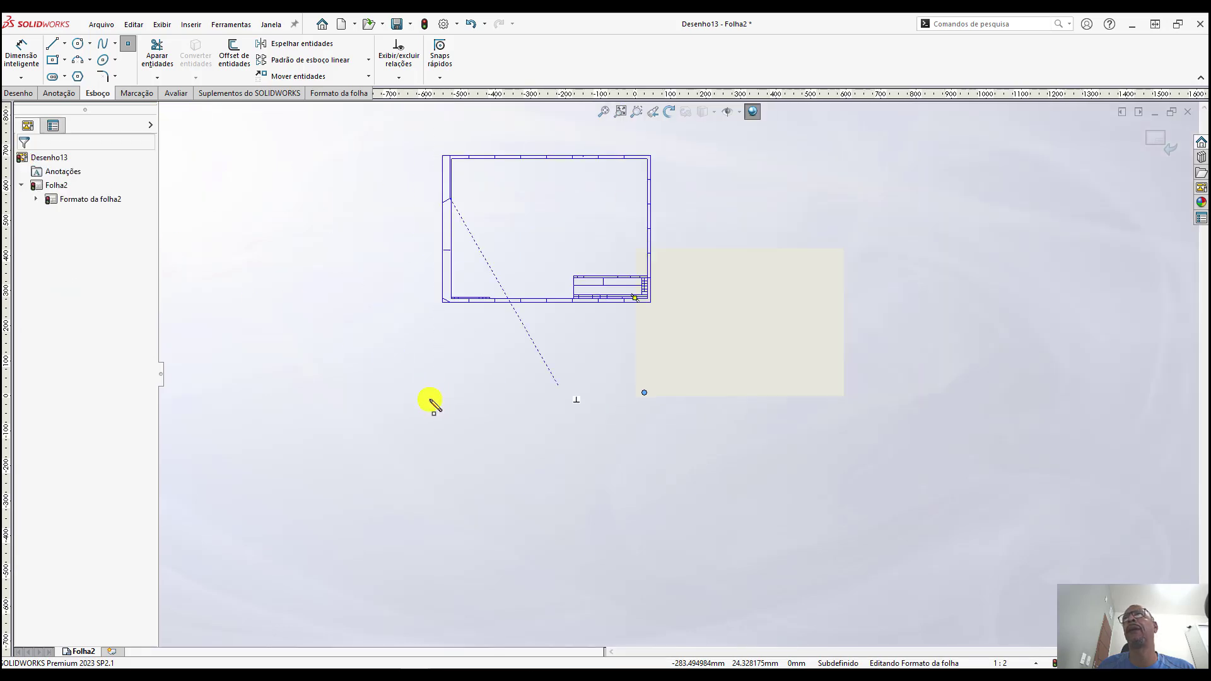
{"action": "scroll", "coordinate": [668, 167], "scroll_direction": "down", "scroll_amount": 2}
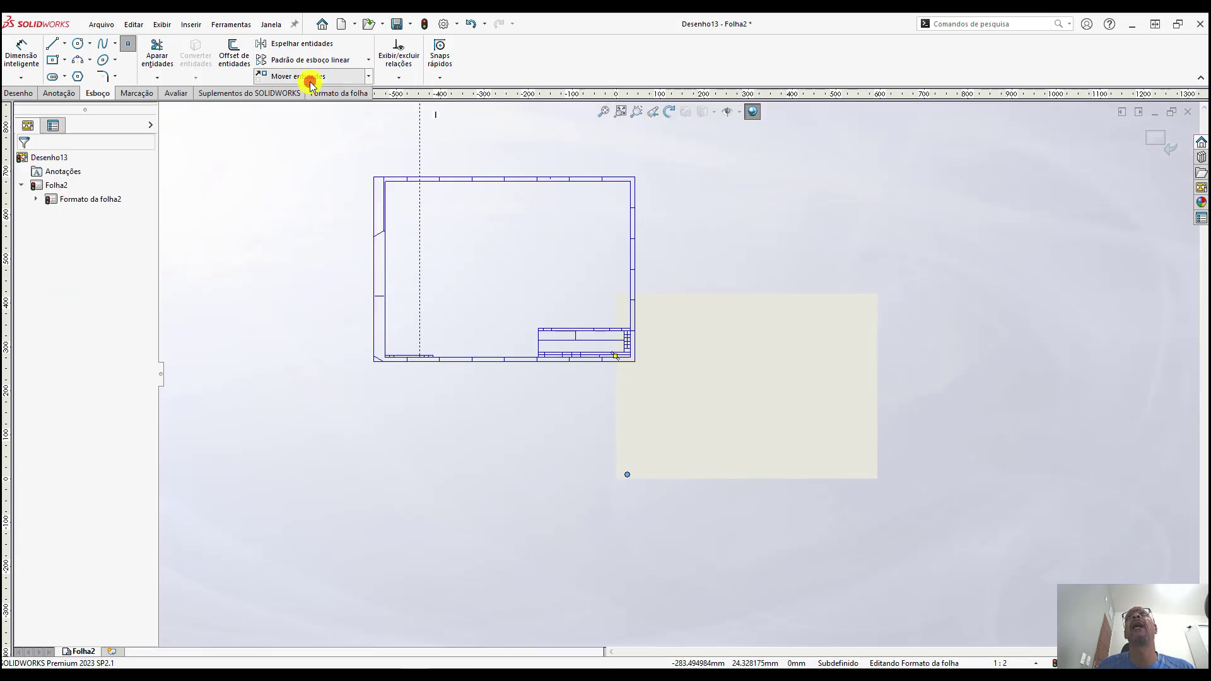
Select the entire pasted border and title block for Move Entities
{"action": "left_click", "coordinate": [299, 76]}
{"action": "left_click", "coordinate": [299, 394]}
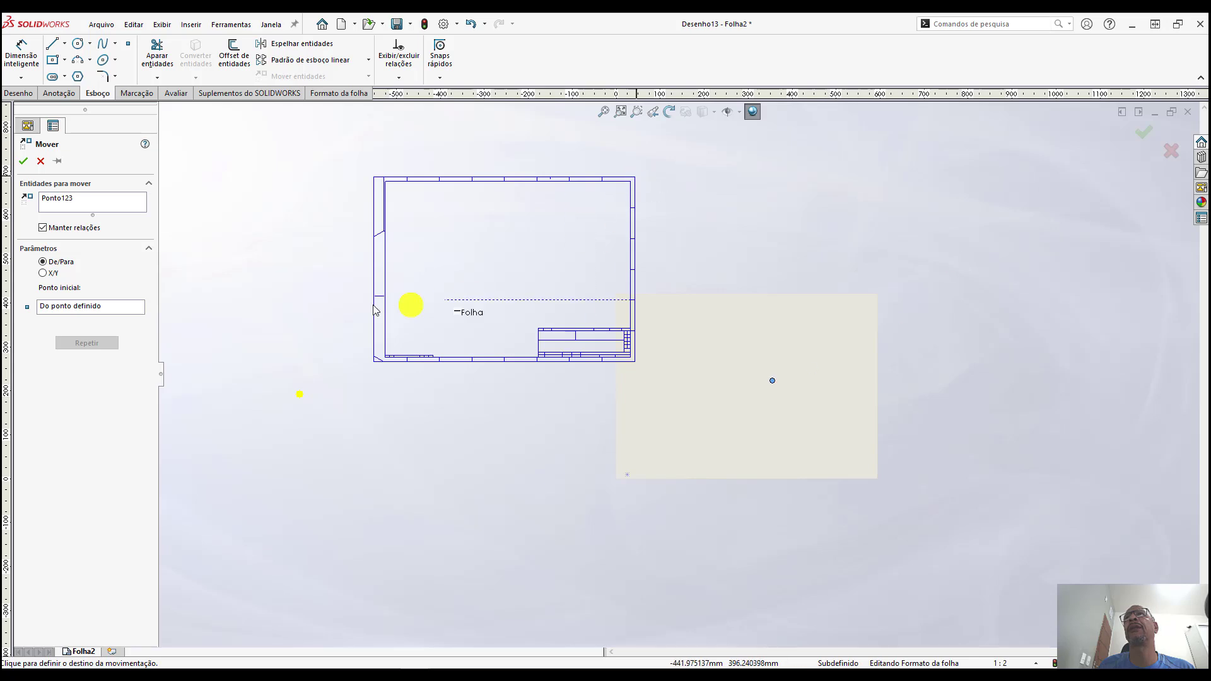
{"action": "left_click", "coordinate": [41, 160]}
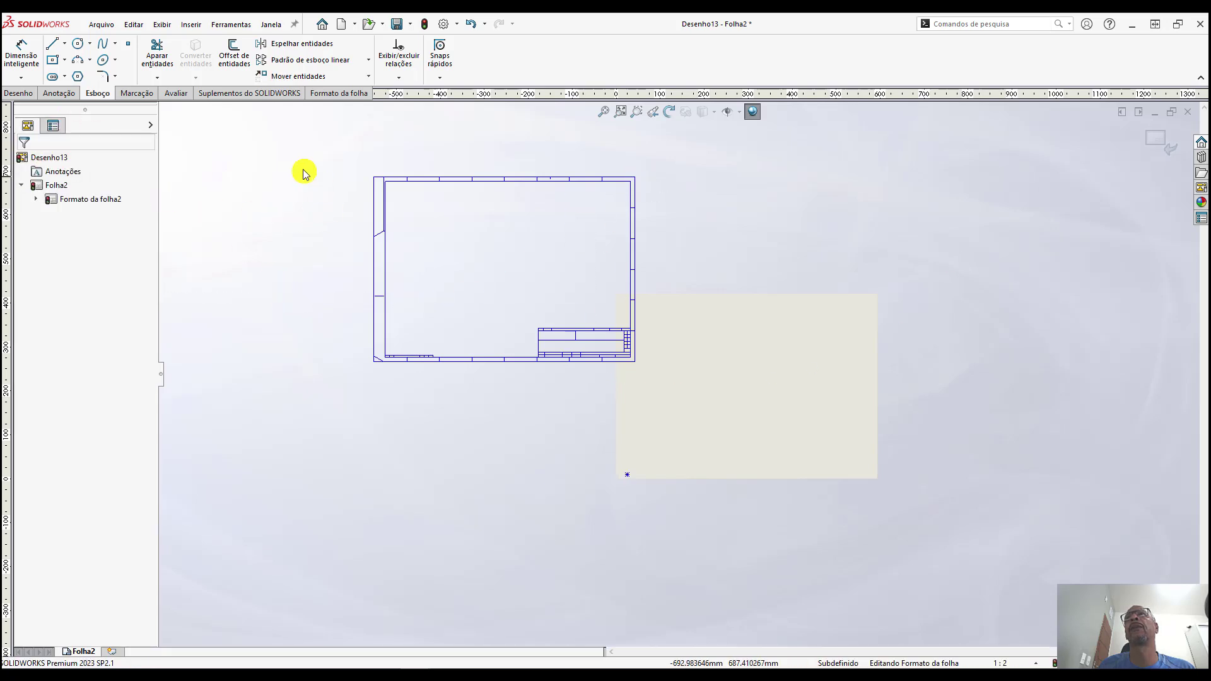
{"action": "left_click", "coordinate": [300, 76]}
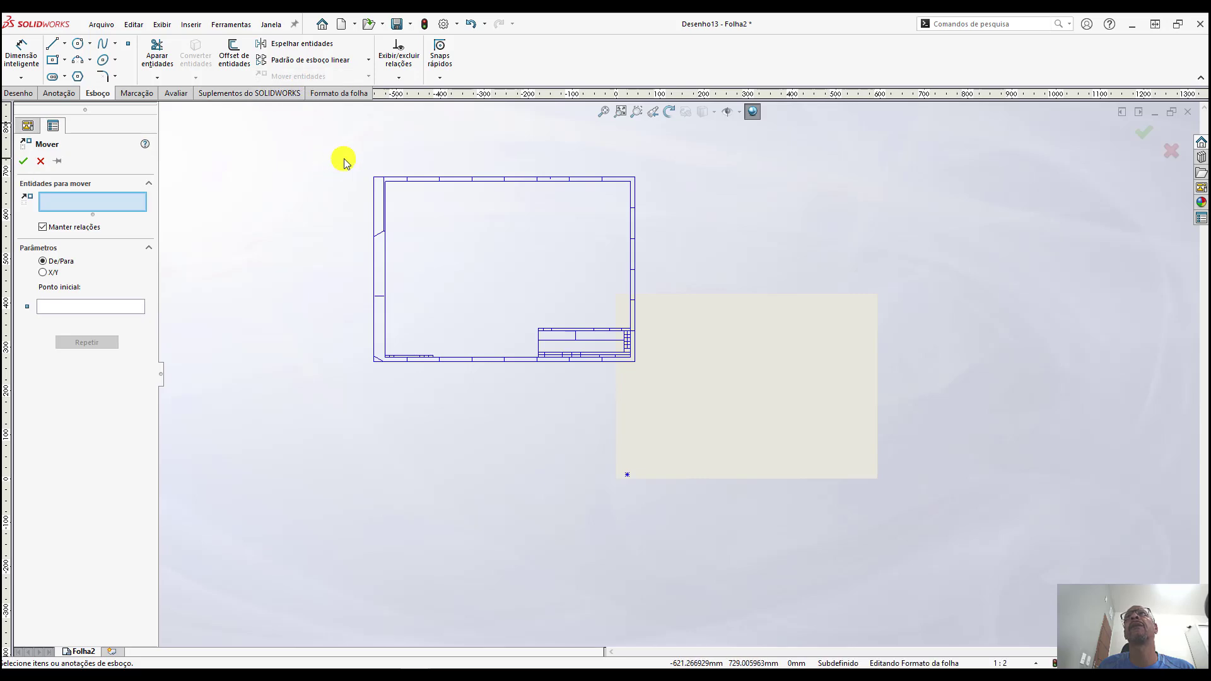
{"action": "left_click_drag", "start_coordinate": [346, 162], "coordinate": [695, 387]}
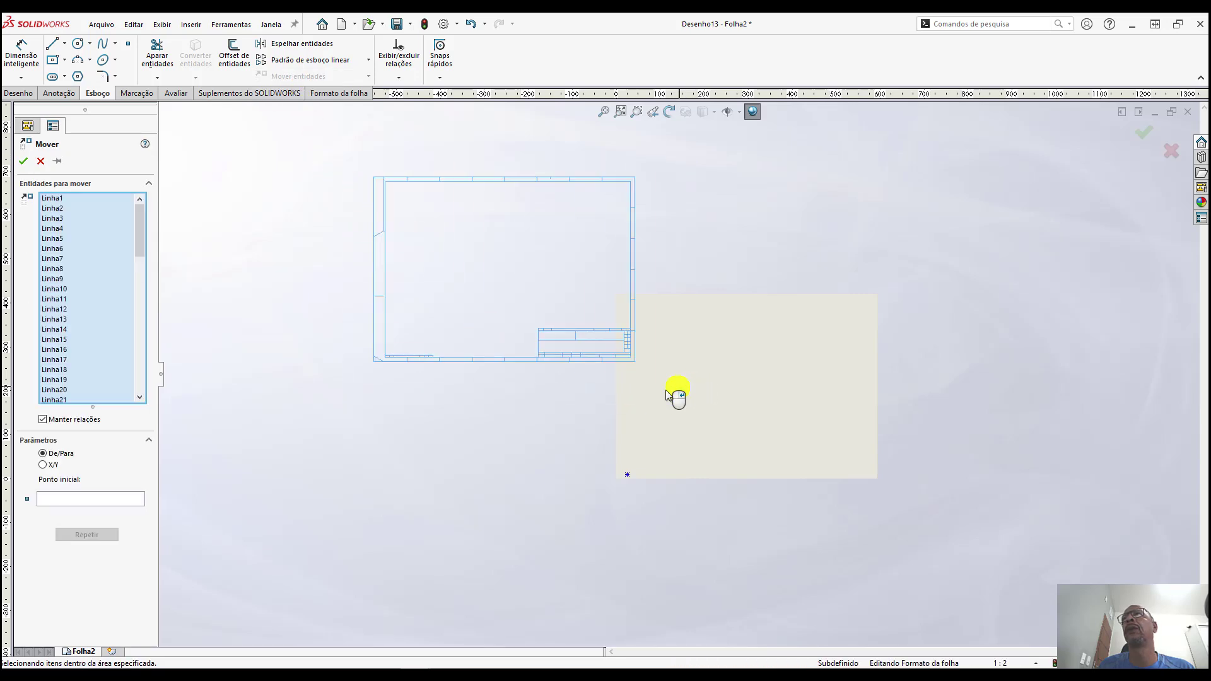
{"action": "scroll", "coordinate": [433, 324], "scroll_direction": "down", "scroll_amount": 2}
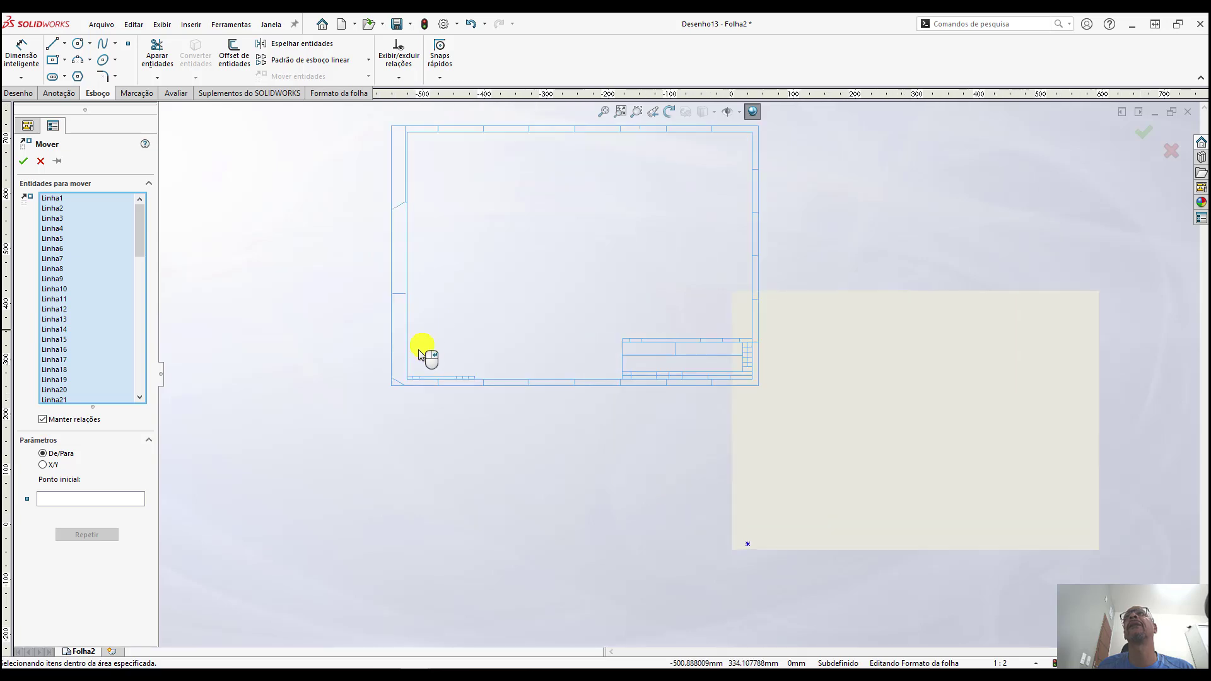
{"action": "scroll", "coordinate": [425, 351], "scroll_direction": "down", "scroll_amount": 3}
{"action": "scroll", "coordinate": [433, 368], "scroll_direction": "down", "scroll_amount": 3}
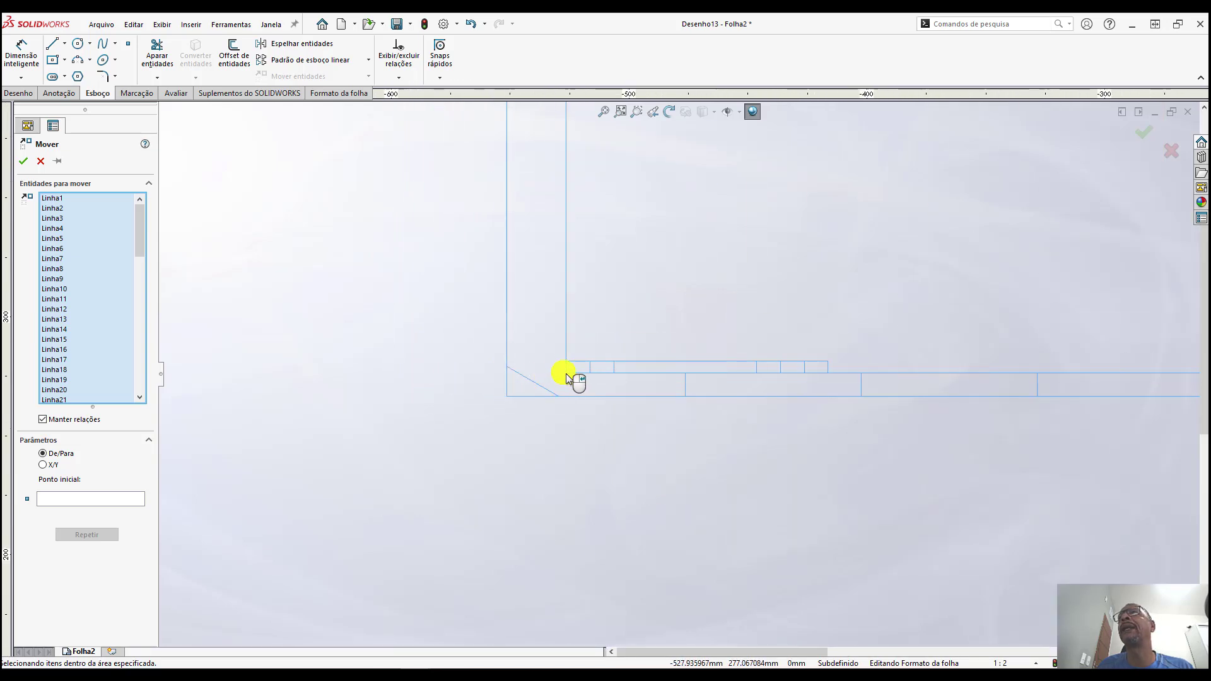
Set the border's inner bottom-left corner as the move's From base point
{"action": "left_click", "coordinate": [566, 373]}
{"action": "scroll", "coordinate": [416, 190], "scroll_direction": "up", "scroll_amount": 2}
{"action": "scroll", "coordinate": [430, 313], "scroll_direction": "up", "scroll_amount": 2}
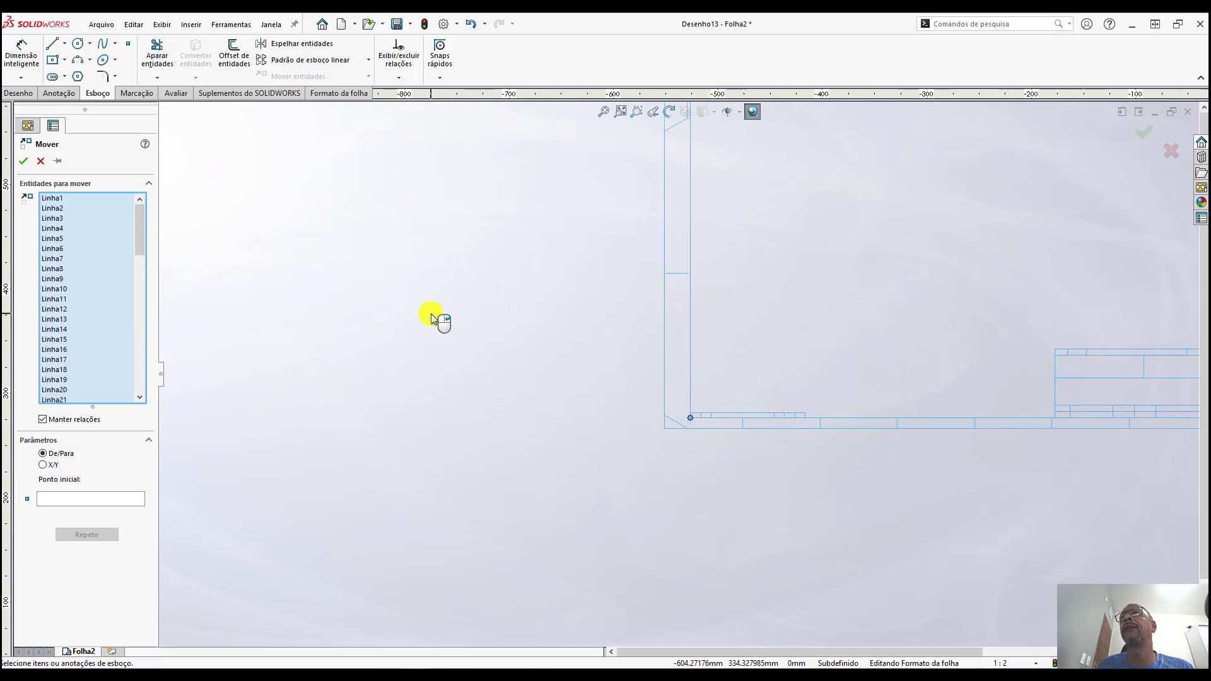
{"action": "scroll", "coordinate": [733, 467], "scroll_direction": "up", "scroll_amount": 5}
{"action": "scroll", "coordinate": [853, 424], "scroll_direction": "down", "scroll_amount": 2}
{"action": "scroll", "coordinate": [731, 441], "scroll_direction": "down", "scroll_amount": 3}
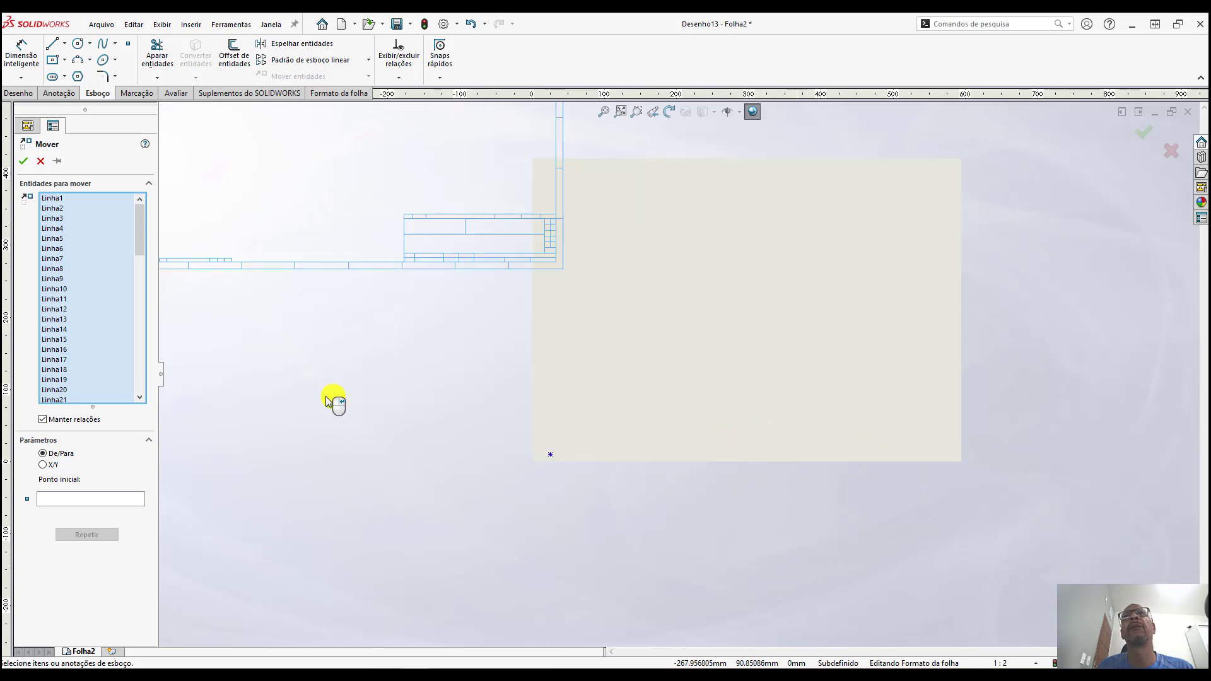
{"action": "scroll", "coordinate": [381, 394], "scroll_direction": "up", "scroll_amount": 2}
{"action": "left_click", "coordinate": [73, 498]}
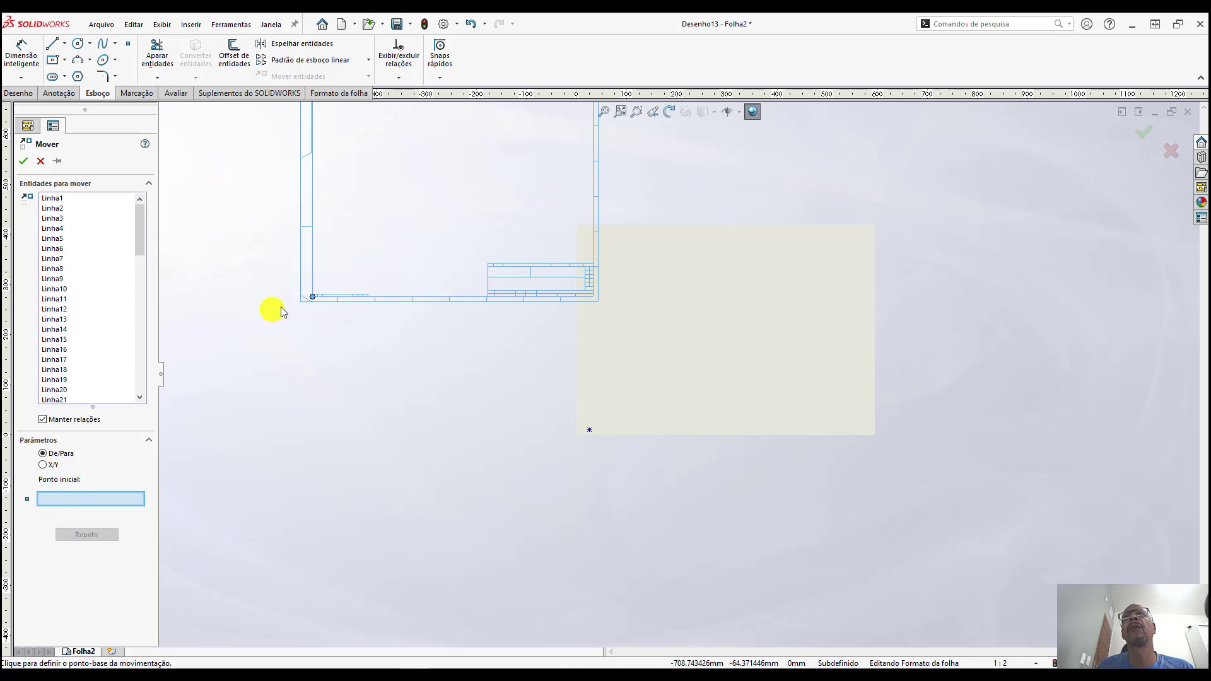
{"action": "scroll", "coordinate": [328, 308], "scroll_direction": "down", "scroll_amount": 2}
{"action": "scroll", "coordinate": [442, 325], "scroll_direction": "down", "scroll_amount": 3}
{"action": "scroll", "coordinate": [455, 344], "scroll_direction": "down", "scroll_amount": 2}
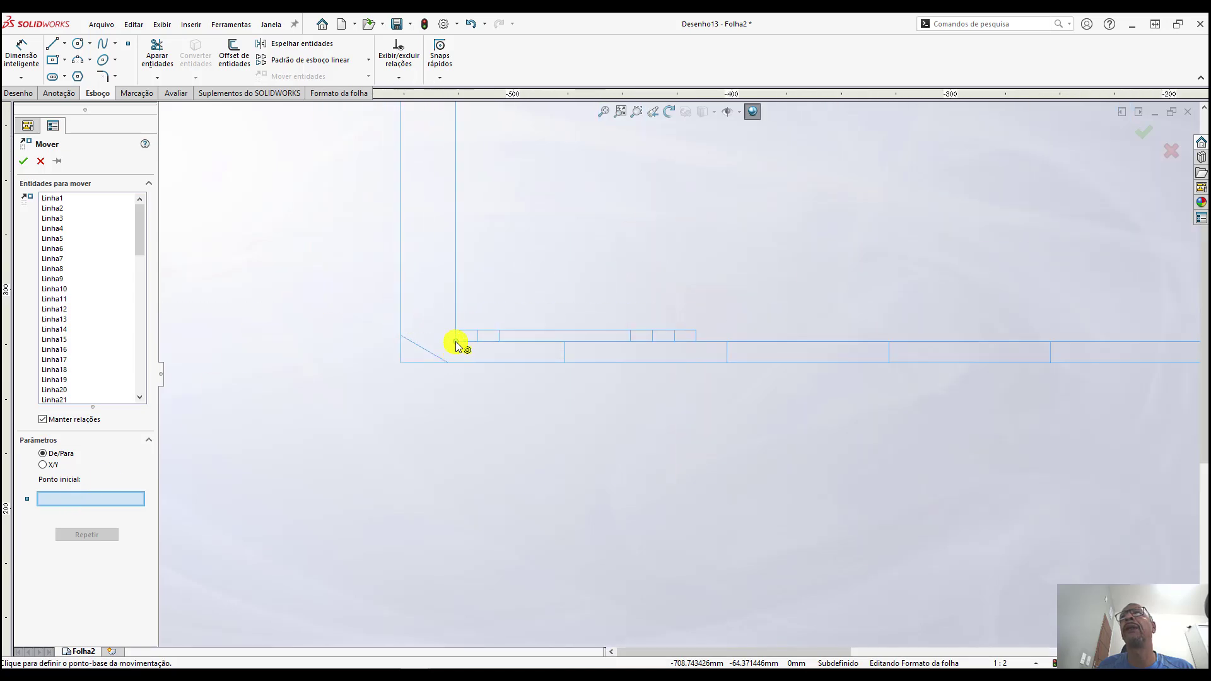
{"action": "left_click", "coordinate": [457, 344]}
Move the border so that corner lands on the sheet's lower-left reference point
{"action": "scroll", "coordinate": [404, 363], "scroll_direction": "down", "scroll_amount": 2}
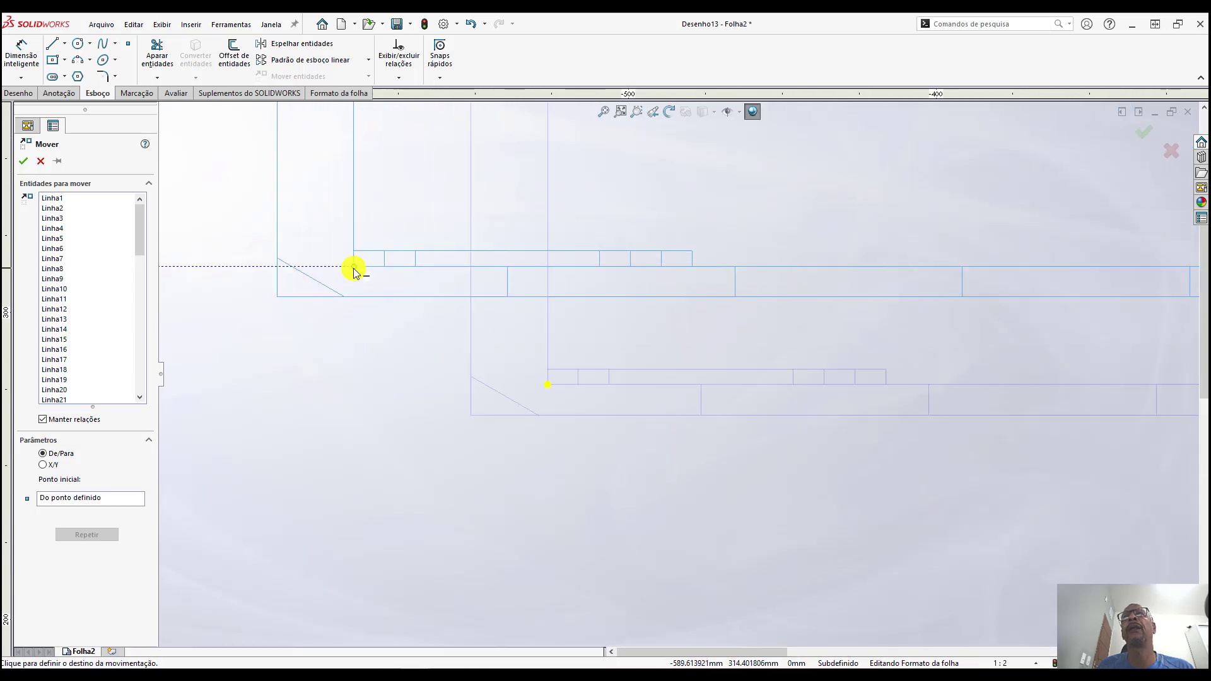
{"action": "scroll", "coordinate": [353, 268], "scroll_direction": "up", "scroll_amount": 3}
{"action": "scroll", "coordinate": [801, 400], "scroll_direction": "up", "scroll_amount": 2}
{"action": "scroll", "coordinate": [920, 465], "scroll_direction": "down", "scroll_amount": 2}
{"action": "scroll", "coordinate": [694, 407], "scroll_direction": "down", "scroll_amount": 2}
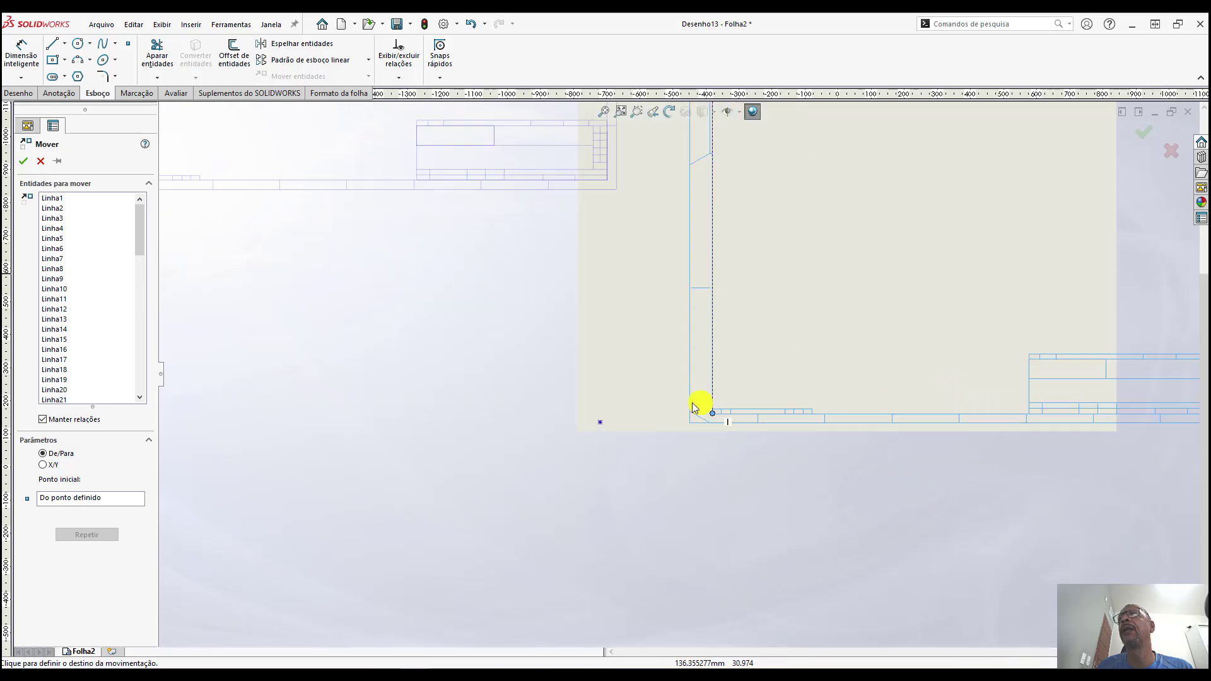
{"action": "scroll", "coordinate": [694, 406], "scroll_direction": "down", "scroll_amount": 3}
{"action": "scroll", "coordinate": [555, 397], "scroll_direction": "up", "scroll_amount": 1}
{"action": "scroll", "coordinate": [202, 568], "scroll_direction": "down", "scroll_amount": 2}
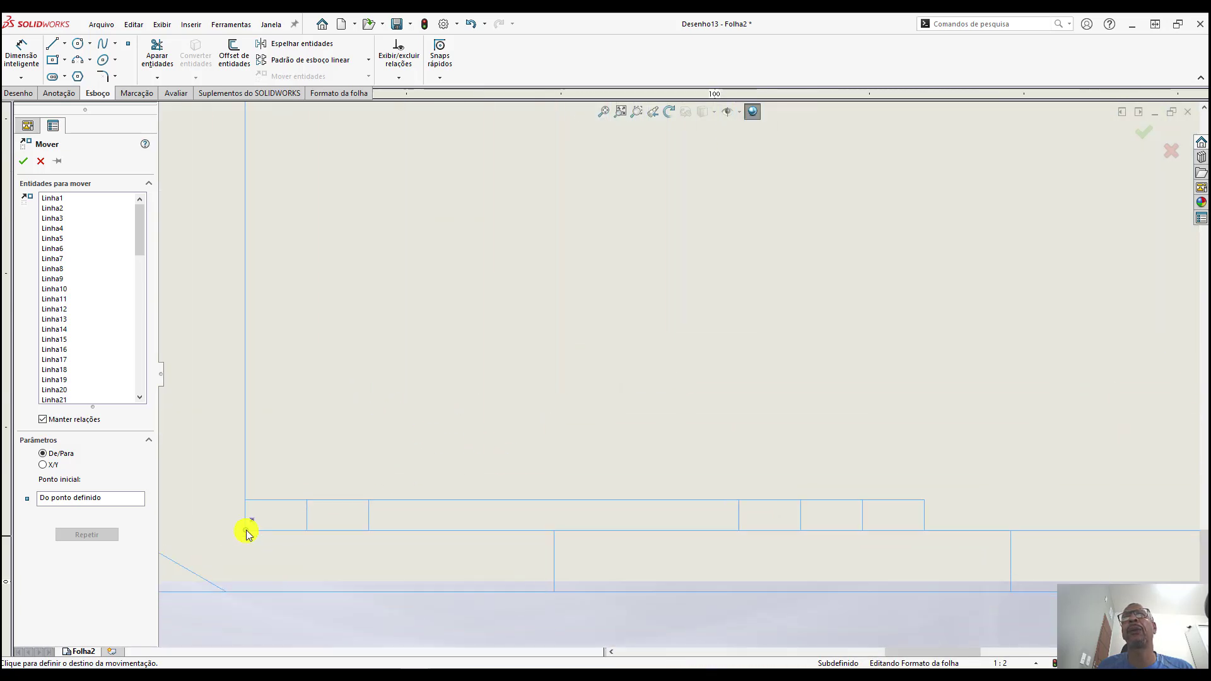
{"action": "left_click", "coordinate": [251, 525]}
{"action": "scroll", "coordinate": [376, 544], "scroll_direction": "up", "scroll_amount": 3}
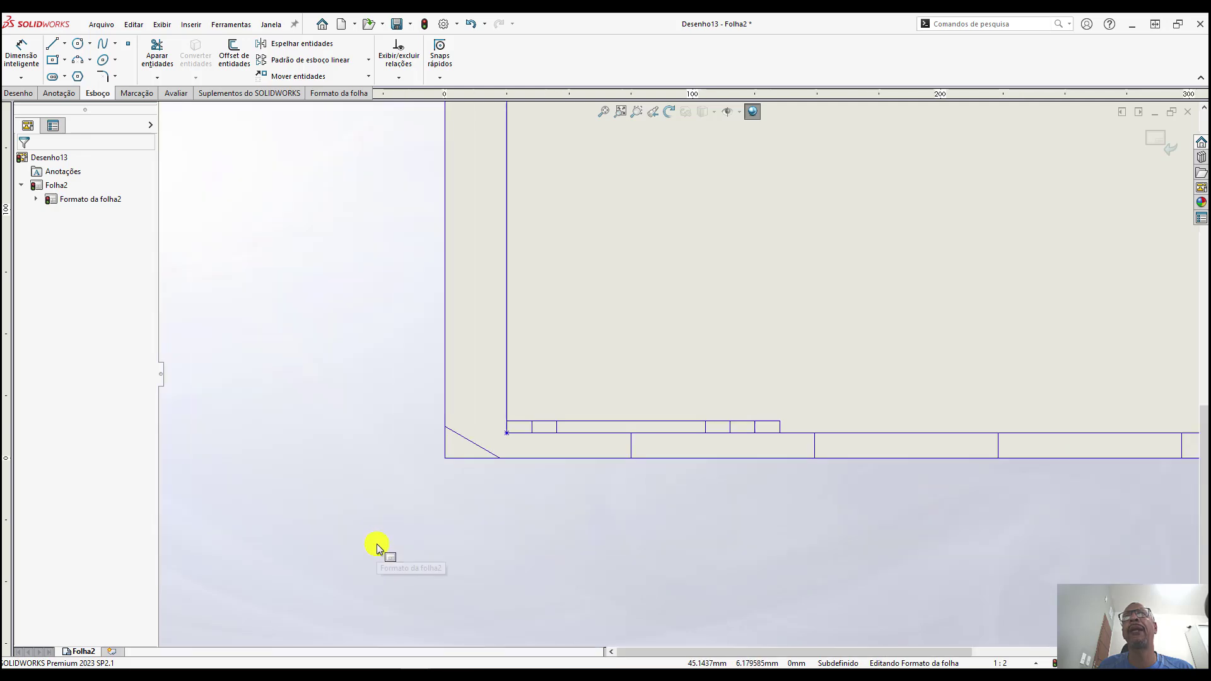
{"action": "scroll", "coordinate": [377, 544], "scroll_direction": "up", "scroll_amount": 2}
{"action": "scroll", "coordinate": [820, 316], "scroll_direction": "up", "scroll_amount": 2}
{"action": "scroll", "coordinate": [914, 239], "scroll_direction": "down", "scroll_amount": 2}
Try deleting the border's inner corner point and dismiss the cannot-delete endpoint warning
{"action": "scroll", "coordinate": [494, 434], "scroll_direction": "down", "scroll_amount": 1}
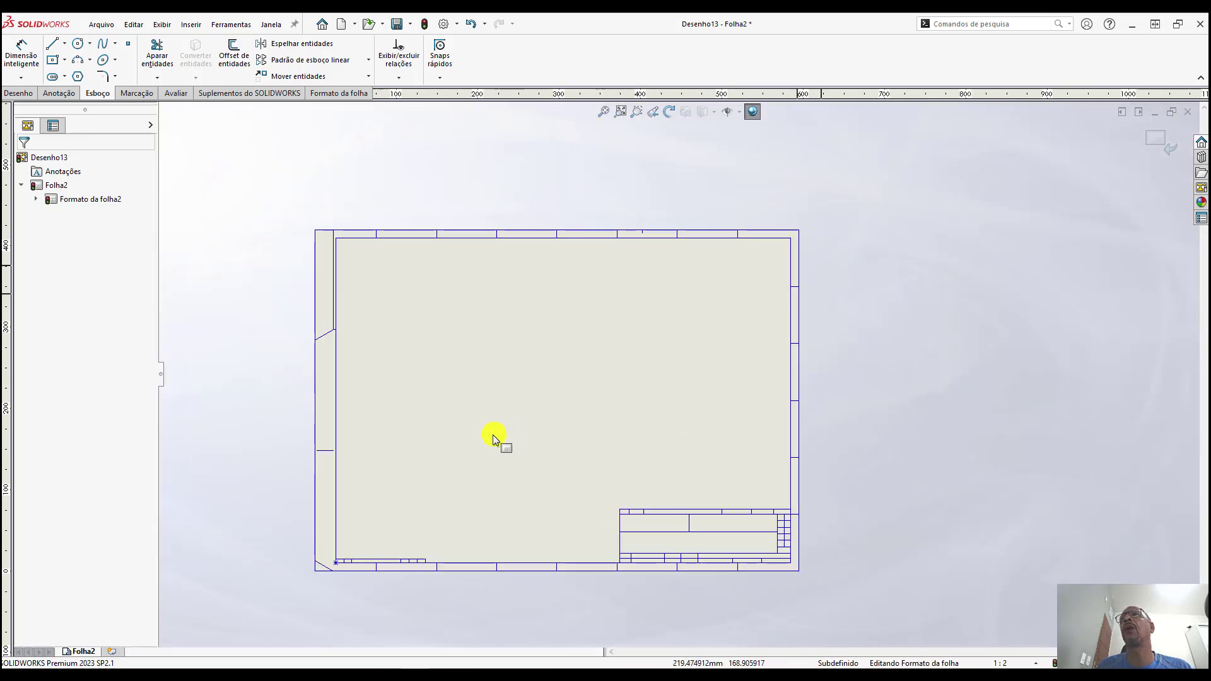
{"action": "scroll", "coordinate": [495, 434], "scroll_direction": "down", "scroll_amount": 1}
{"action": "scroll", "coordinate": [496, 434], "scroll_direction": "down", "scroll_amount": 1}
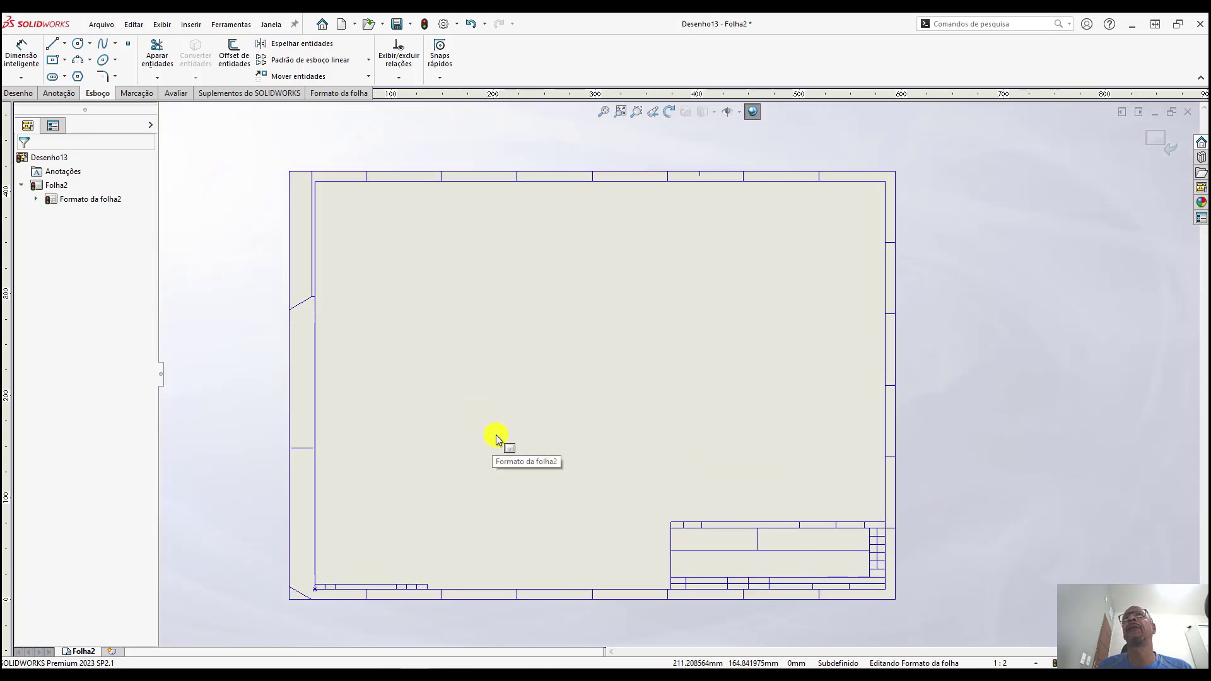
{"action": "scroll", "coordinate": [331, 603], "scroll_direction": "down", "scroll_amount": 1}
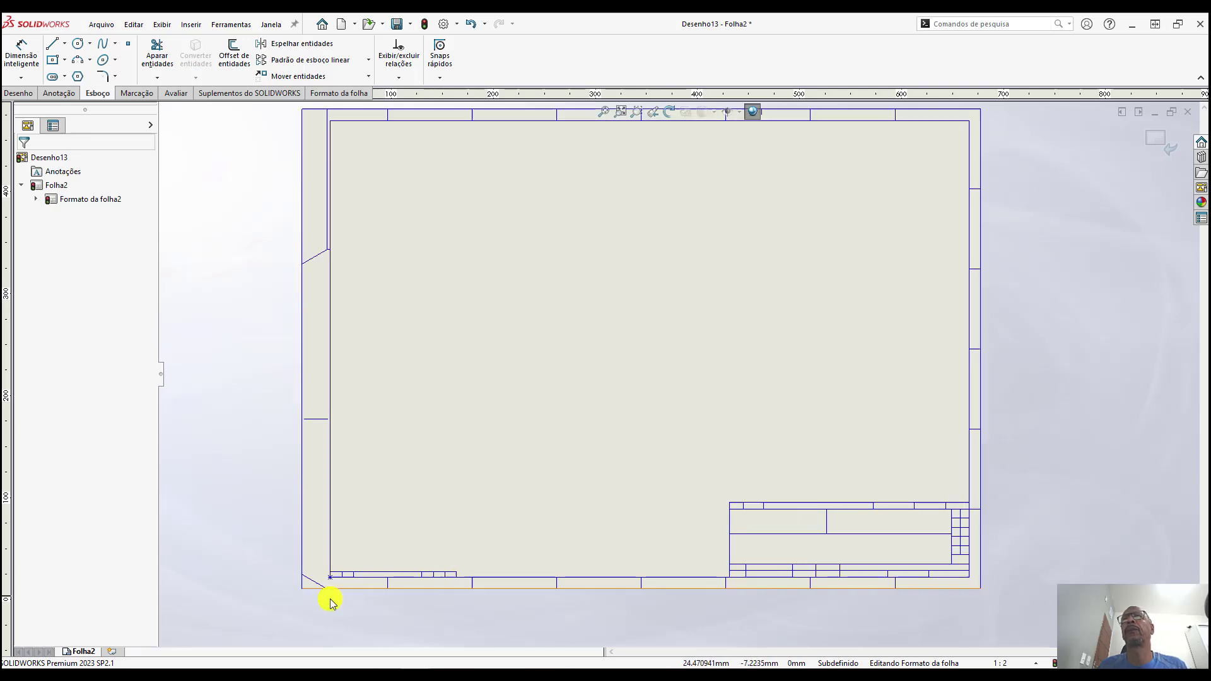
{"action": "scroll", "coordinate": [354, 574], "scroll_direction": "down", "scroll_amount": 1}
{"action": "scroll", "coordinate": [441, 504], "scroll_direction": "down", "scroll_amount": 2}
{"action": "scroll", "coordinate": [568, 441], "scroll_direction": "down", "scroll_amount": 1}
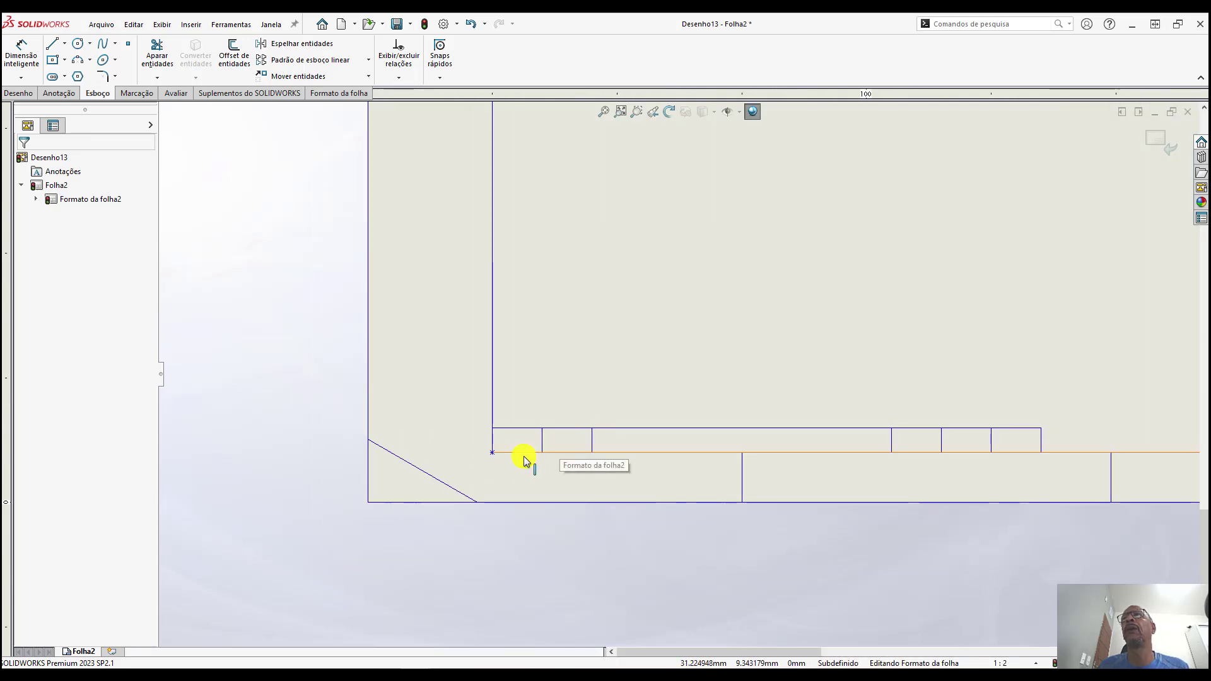
{"action": "left_click", "coordinate": [495, 456]}
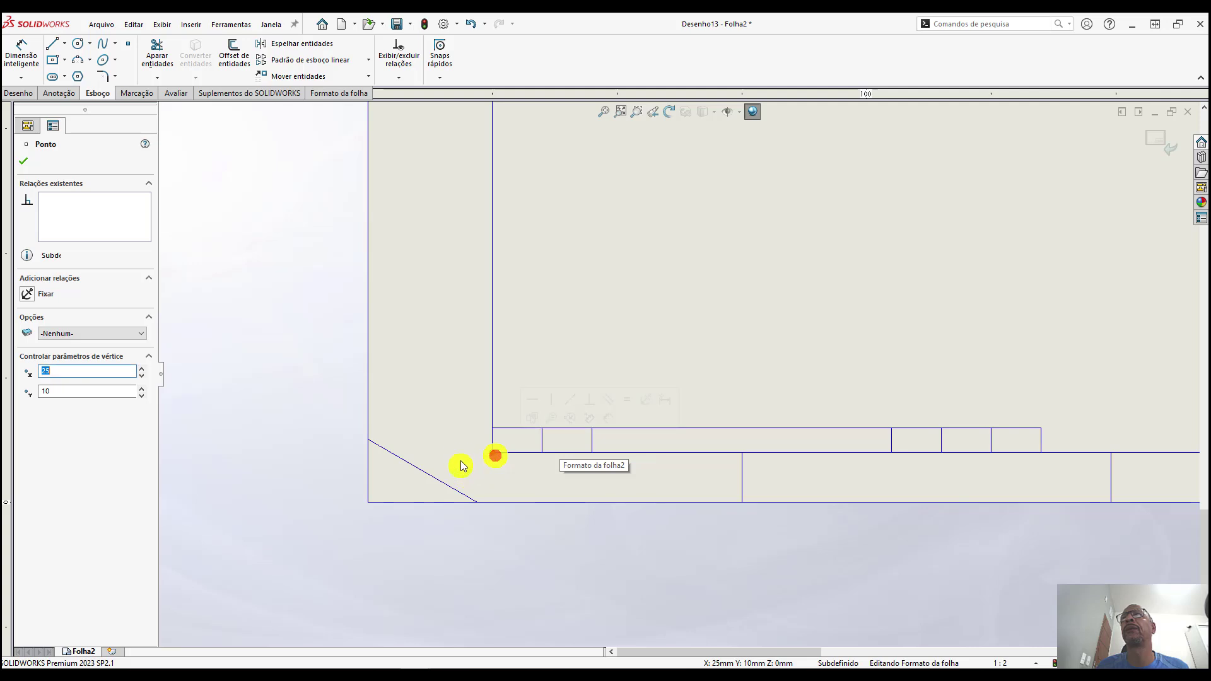
{"action": "key", "text": "Delete"}
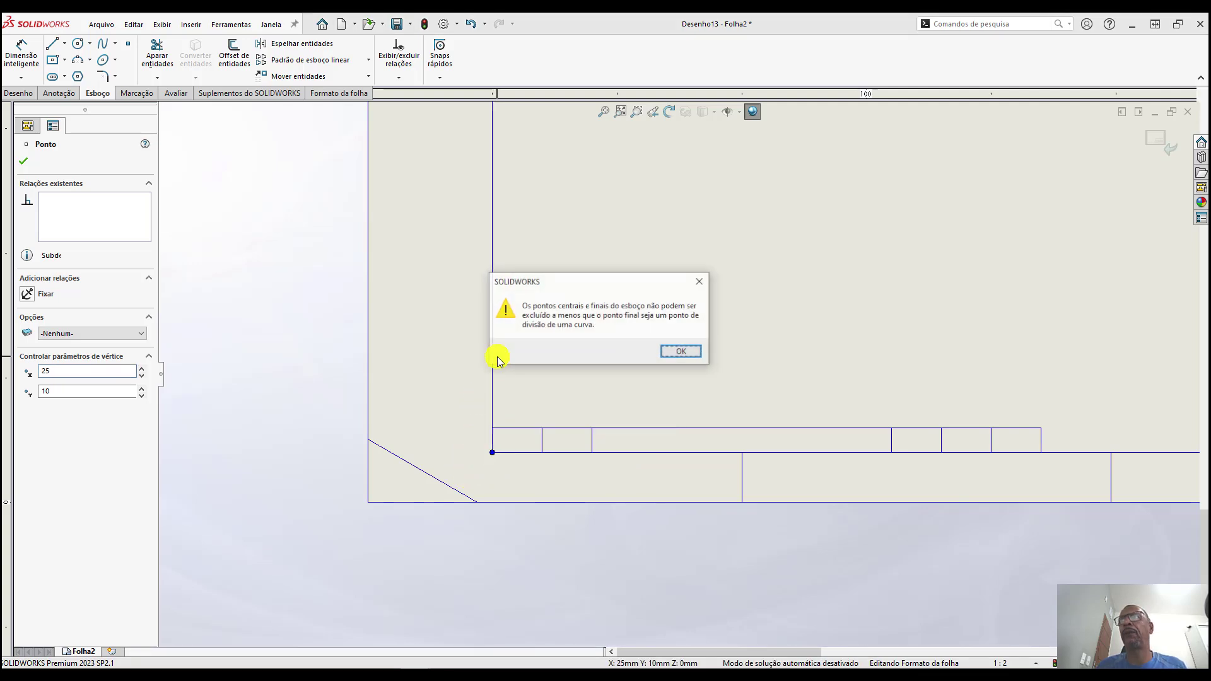
{"action": "left_click", "coordinate": [678, 350]}
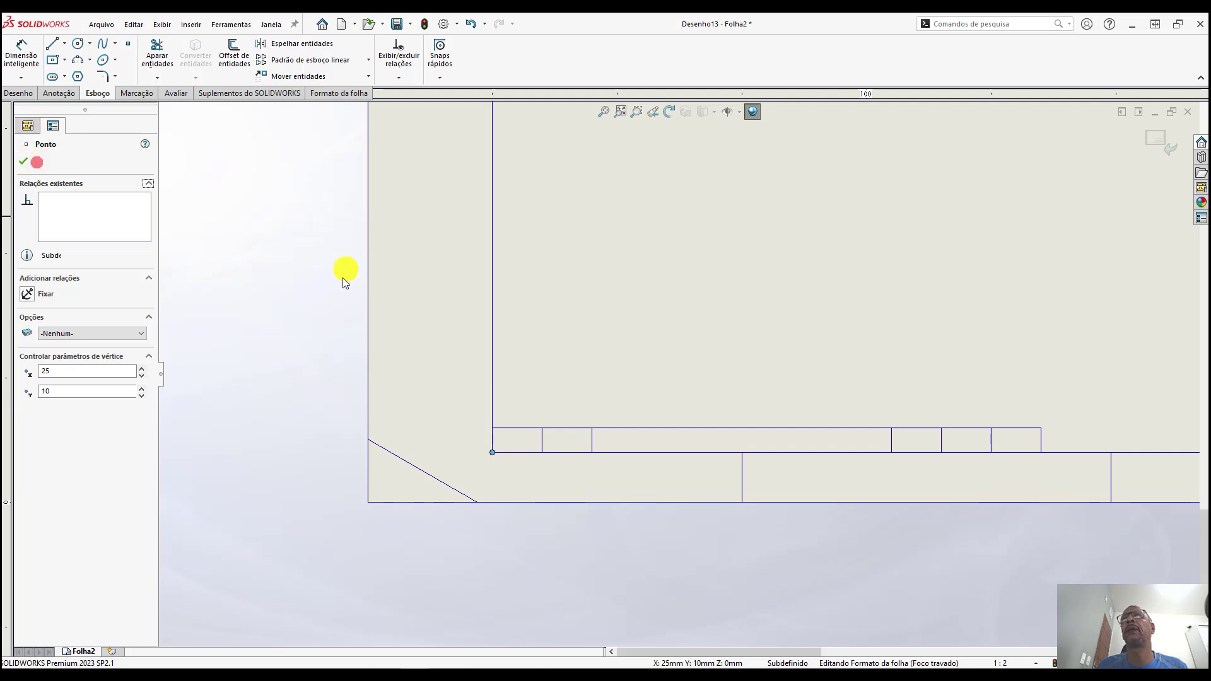
{"action": "scroll", "coordinate": [323, 313], "scroll_direction": "up", "scroll_amount": 3}
{"action": "scroll", "coordinate": [323, 313], "scroll_direction": "up", "scroll_amount": 2}
{"action": "scroll", "coordinate": [470, 351], "scroll_direction": "up", "scroll_amount": 3}
{"action": "scroll", "coordinate": [963, 247], "scroll_direction": "down", "scroll_amount": 1}
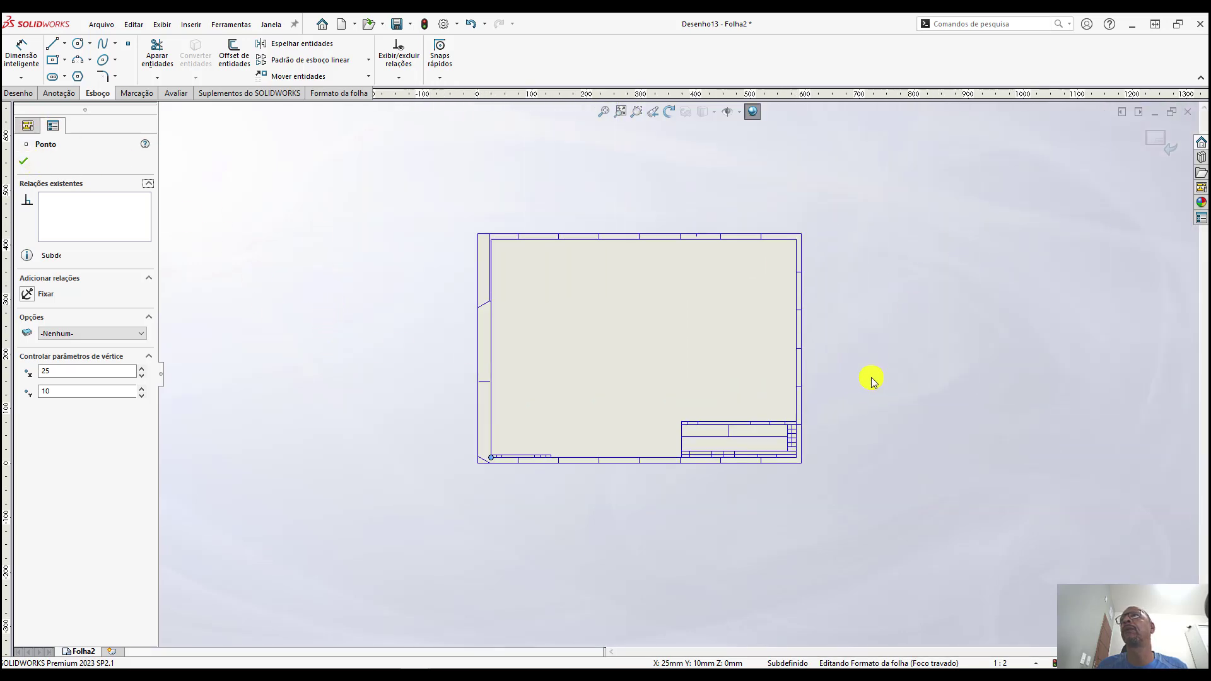
{"action": "left_click", "coordinate": [872, 378]}
Select and clear the extra sketch point at the border corner
{"action": "scroll", "coordinate": [561, 434], "scroll_direction": "down", "scroll_amount": 3}
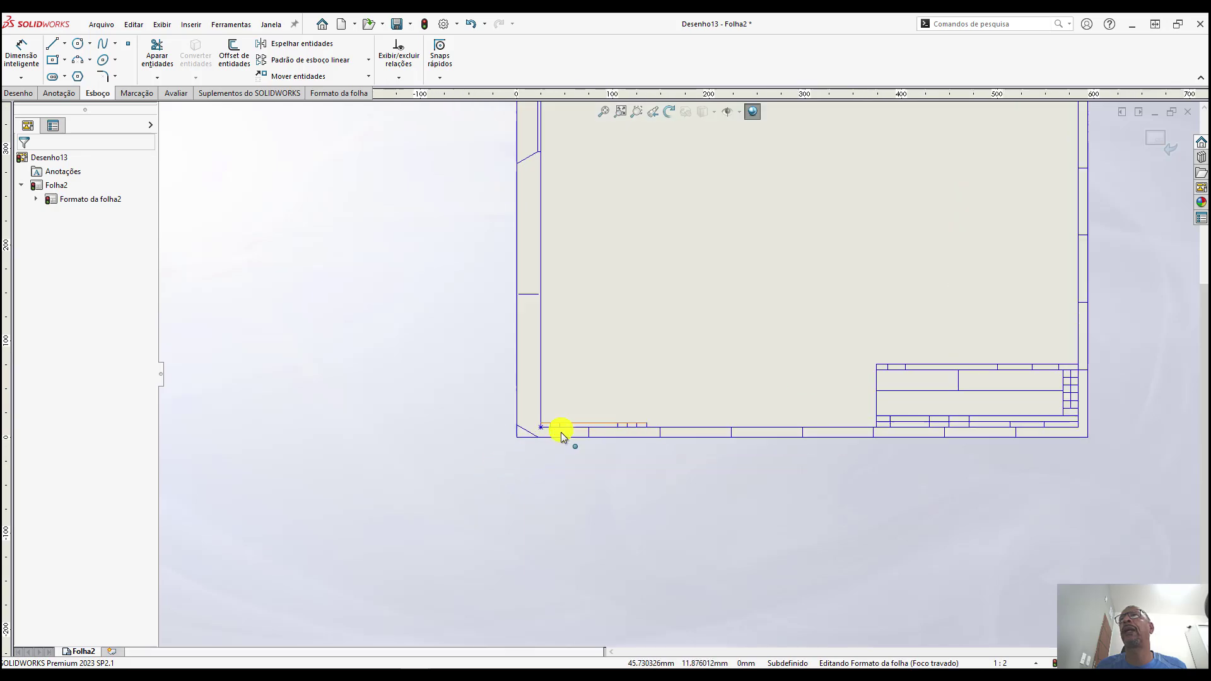
{"action": "scroll", "coordinate": [562, 433], "scroll_direction": "down", "scroll_amount": 3}
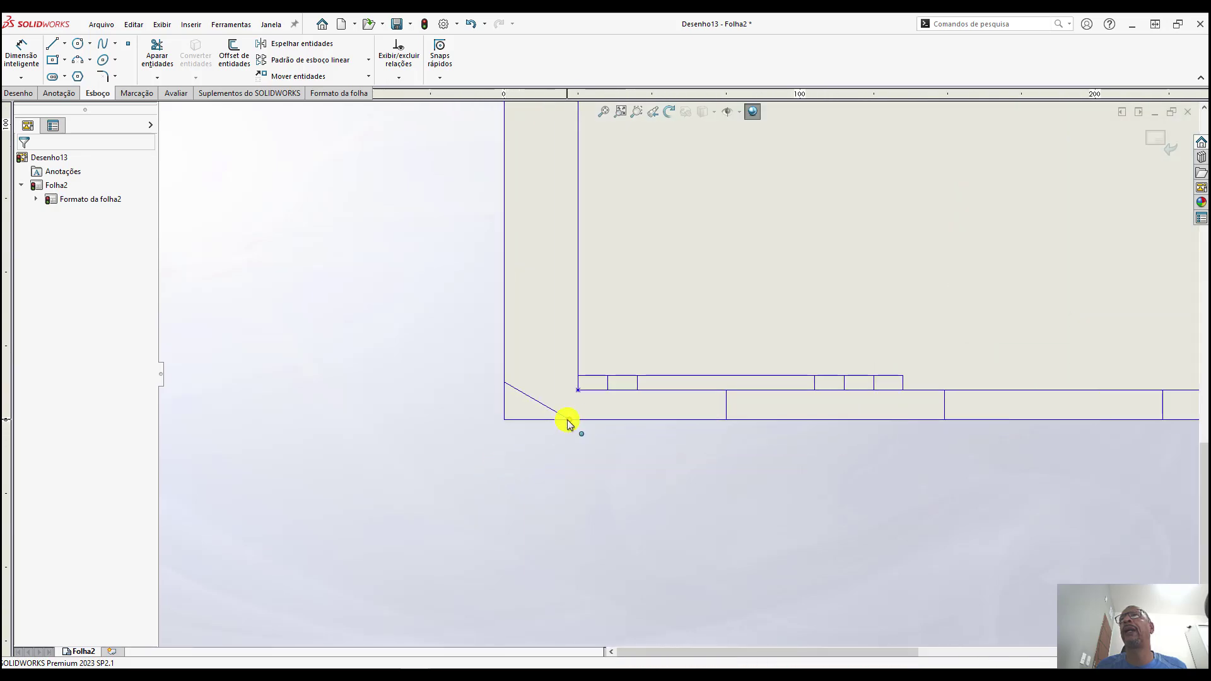
{"action": "left_click", "coordinate": [558, 379]}
{"action": "key", "text": "Escape"}
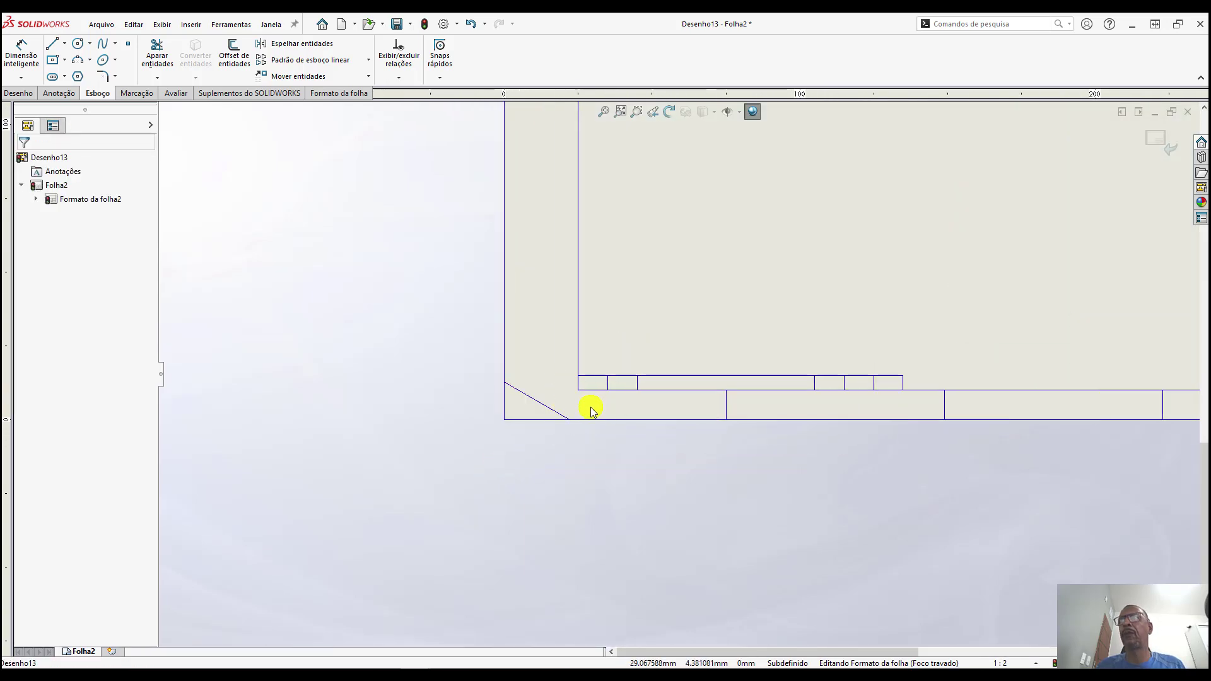
{"action": "scroll", "coordinate": [502, 424], "scroll_direction": "up", "scroll_amount": 1}
{"action": "scroll", "coordinate": [627, 400], "scroll_direction": "up", "scroll_amount": 4}
{"action": "scroll", "coordinate": [834, 240], "scroll_direction": "down", "scroll_amount": 2}
{"action": "scroll", "coordinate": [824, 224], "scroll_direction": "down", "scroll_amount": 2}
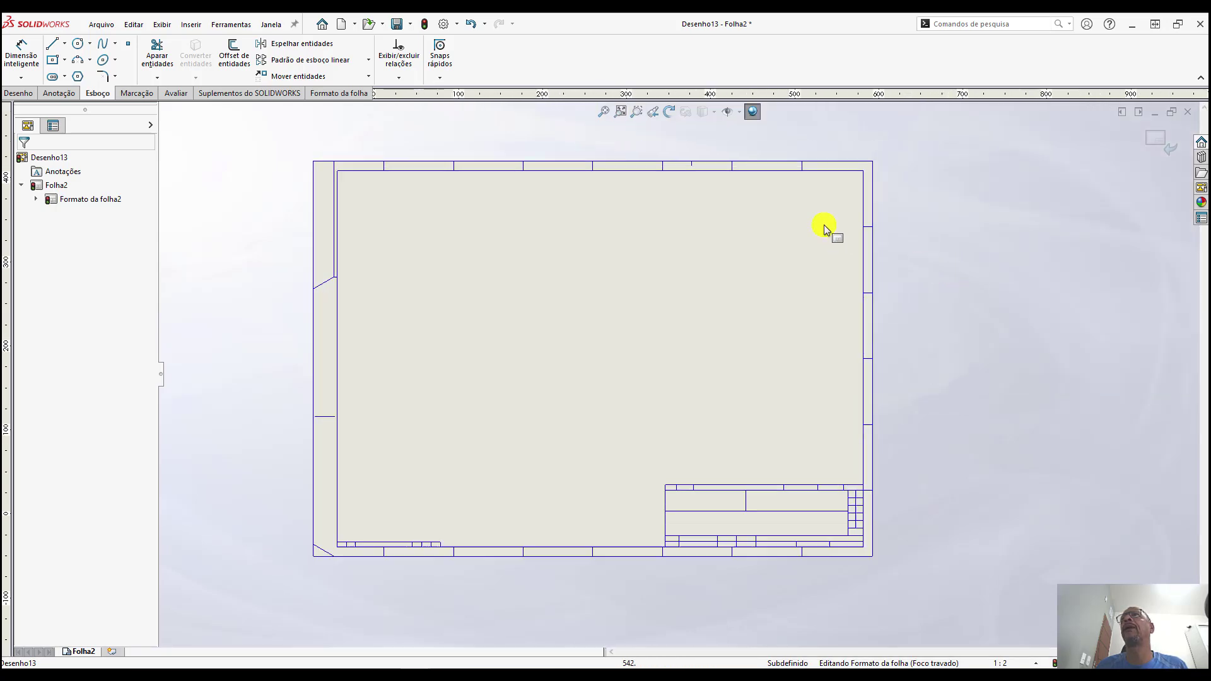
{"action": "scroll", "coordinate": [461, 385], "scroll_direction": "down", "scroll_amount": 1}
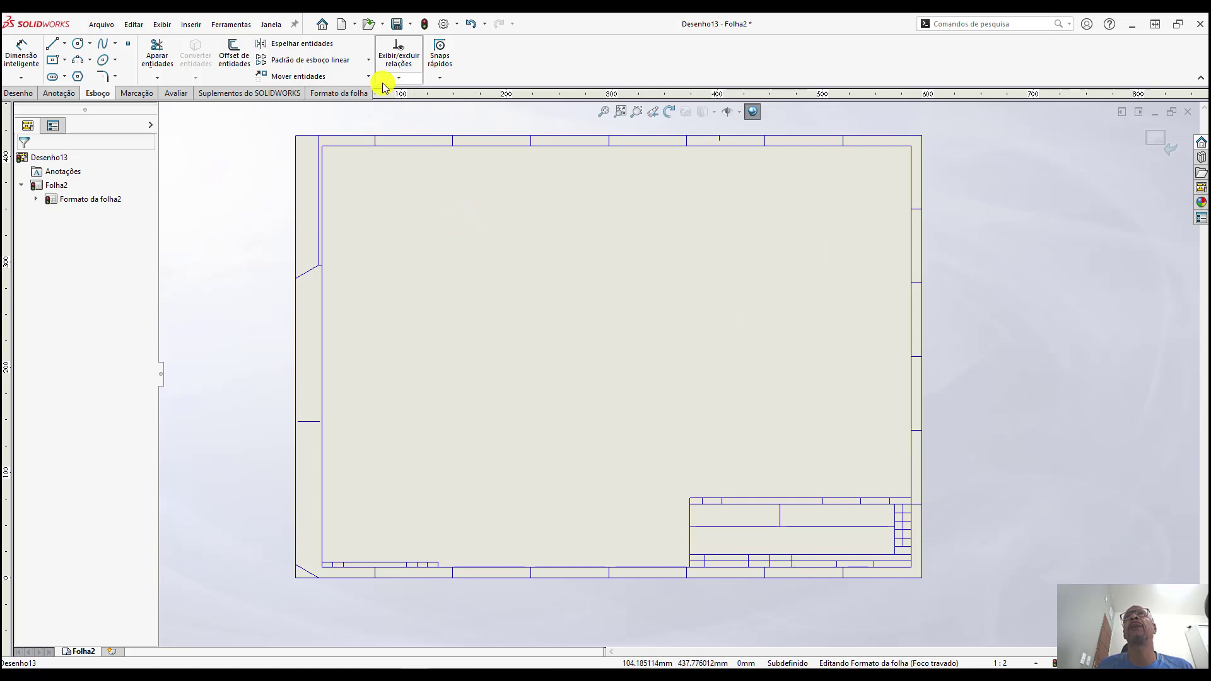
Load the Desktop AutoCAD DWG block INFORMAÇÕES 02 through Blocos > Inserir bloco
{"action": "left_click", "coordinate": [54, 94]}
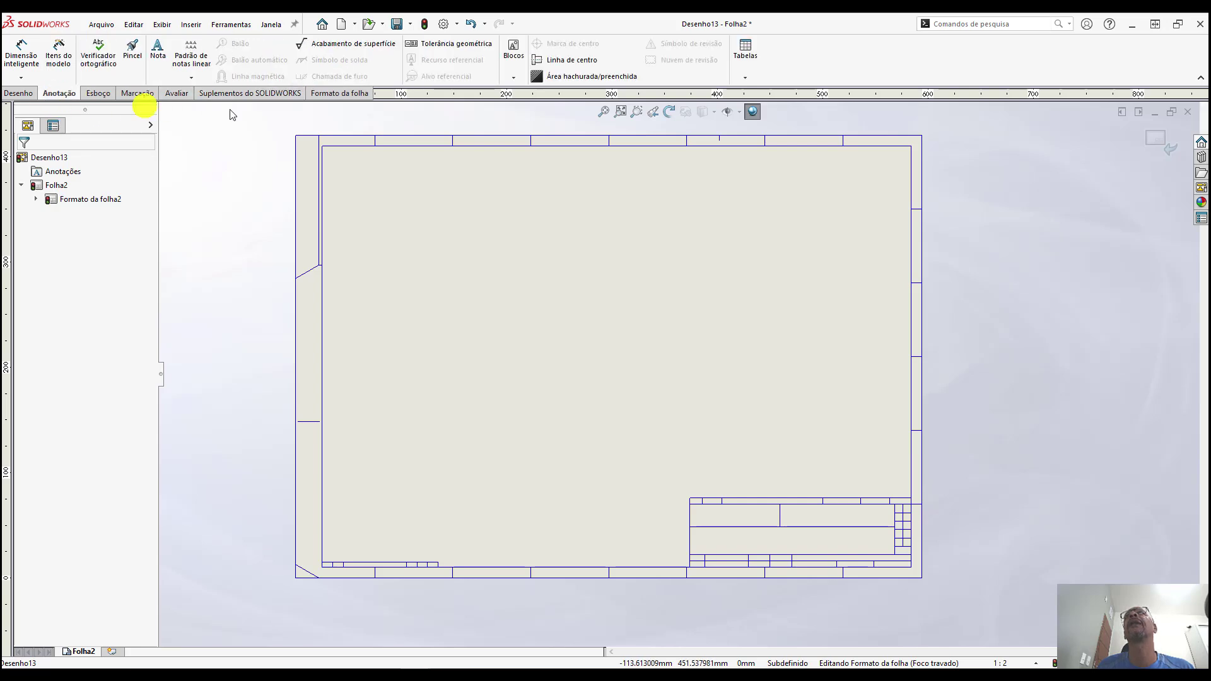
{"action": "left_click", "coordinate": [516, 78]}
{"action": "left_click", "coordinate": [537, 110]}
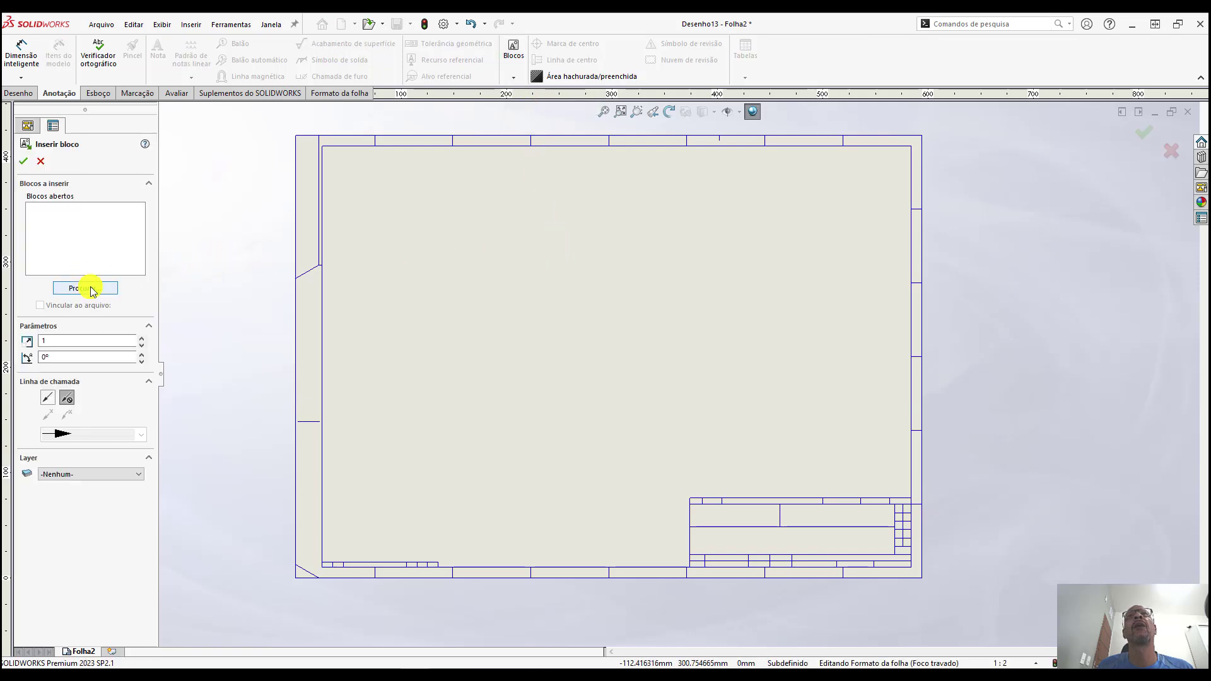
{"action": "left_click", "coordinate": [86, 288]}
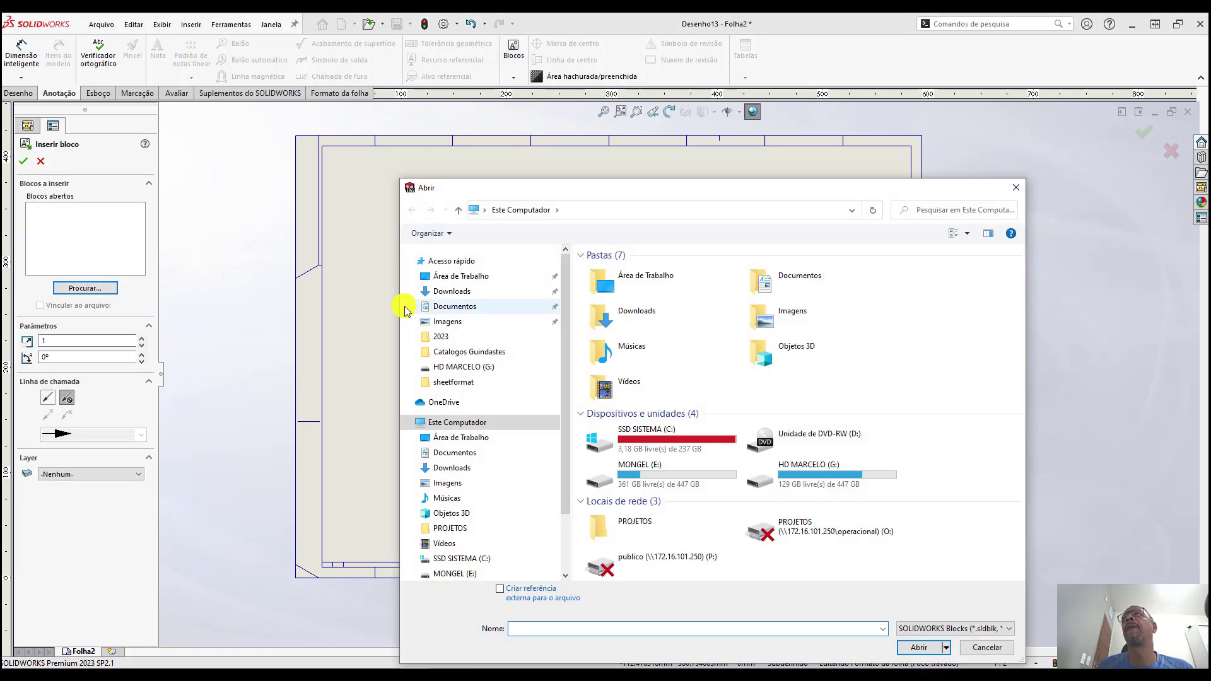
{"action": "left_click", "coordinate": [467, 441]}
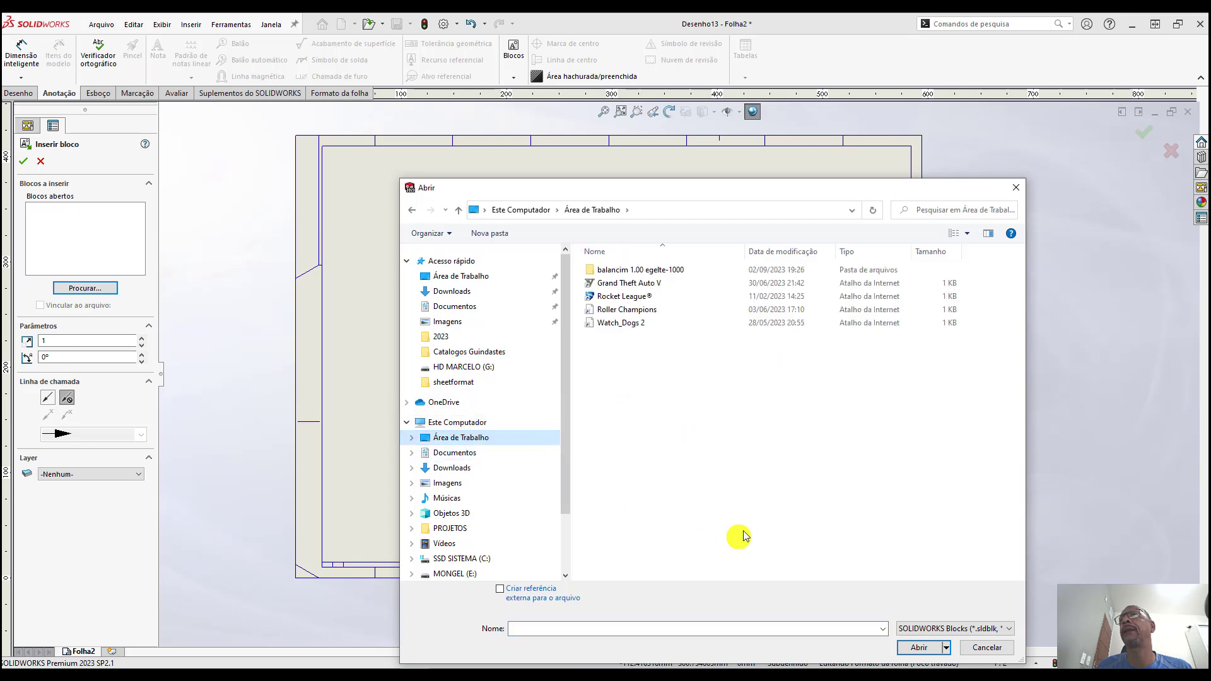
{"action": "left_click", "coordinate": [940, 628]}
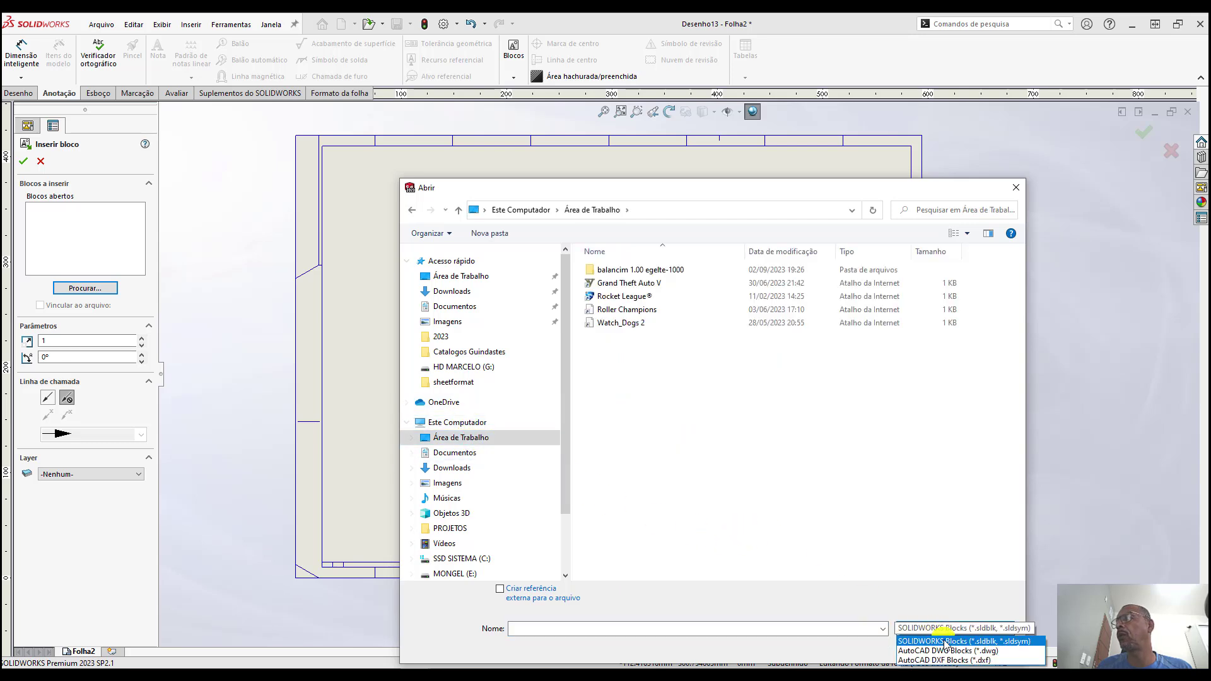
{"action": "left_click", "coordinate": [946, 650]}
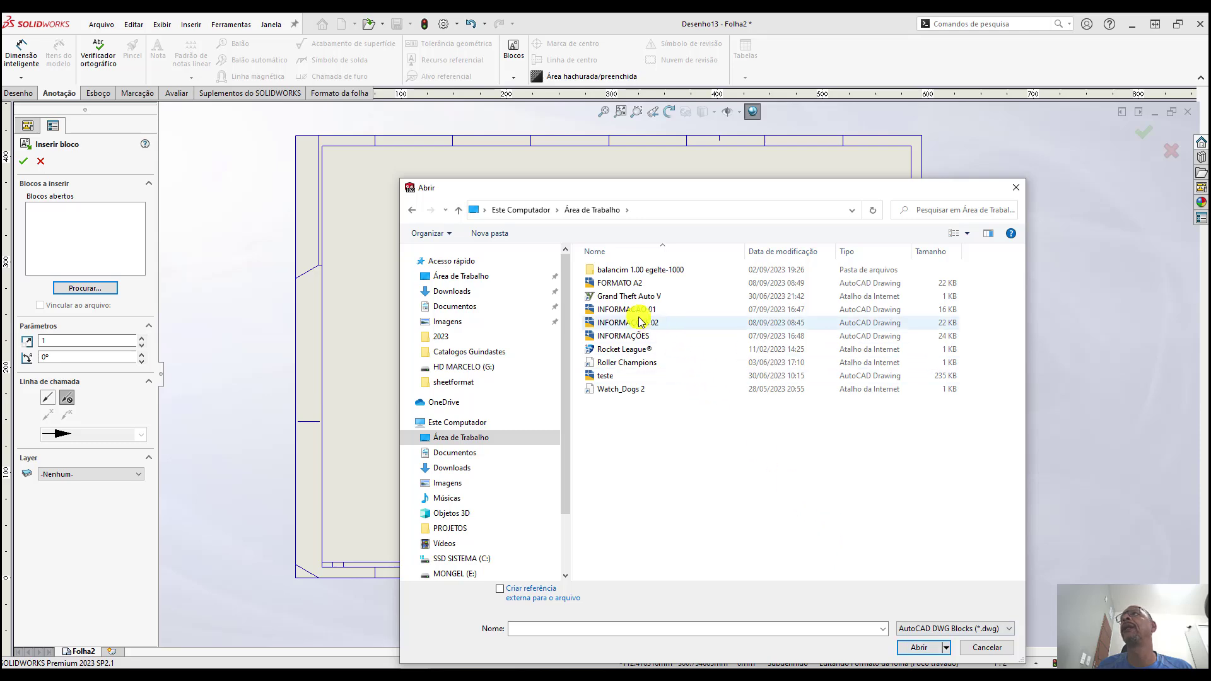
{"action": "left_click", "coordinate": [636, 324]}
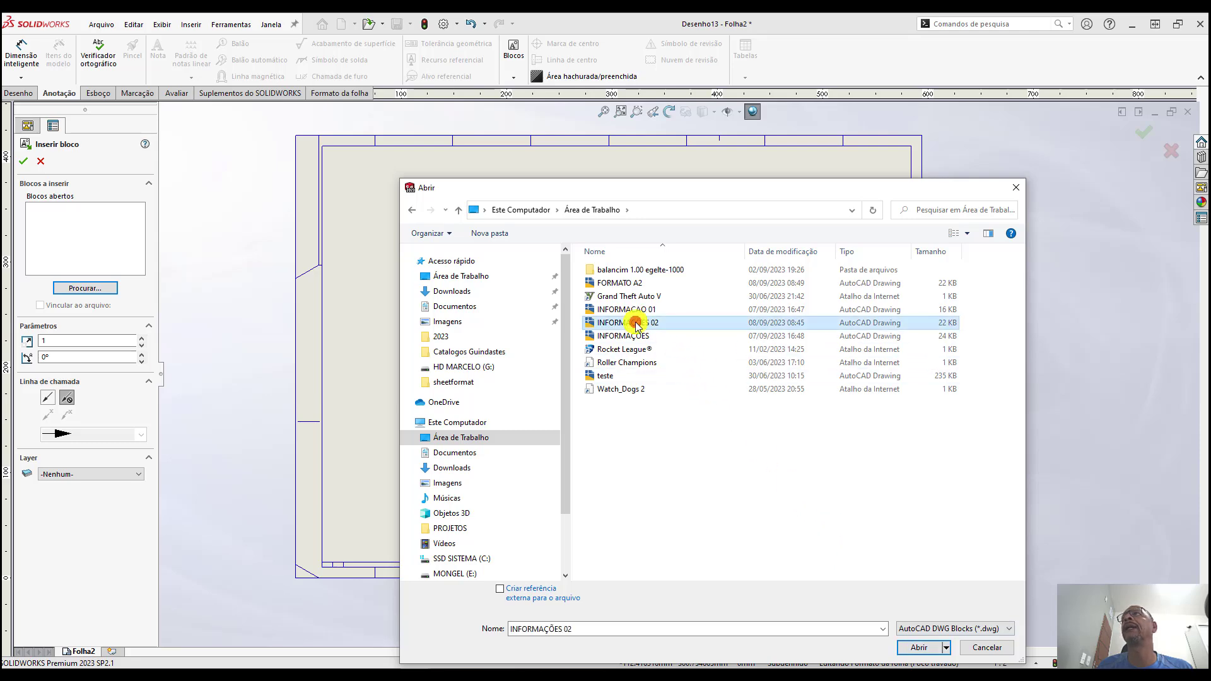
{"action": "left_click", "coordinate": [919, 649]}
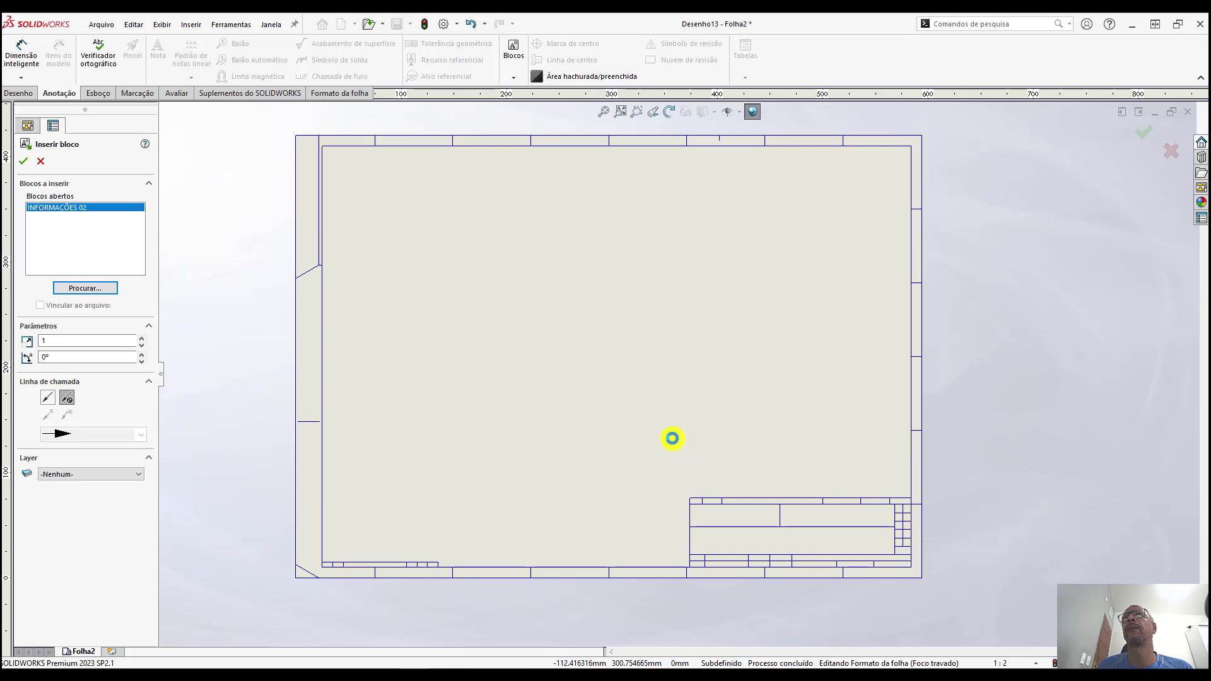
Place the INFORMAÇÕES 02 block beside the sheet and finish the insertion
{"action": "scroll", "coordinate": [580, 330], "scroll_direction": "up", "scroll_amount": 2}
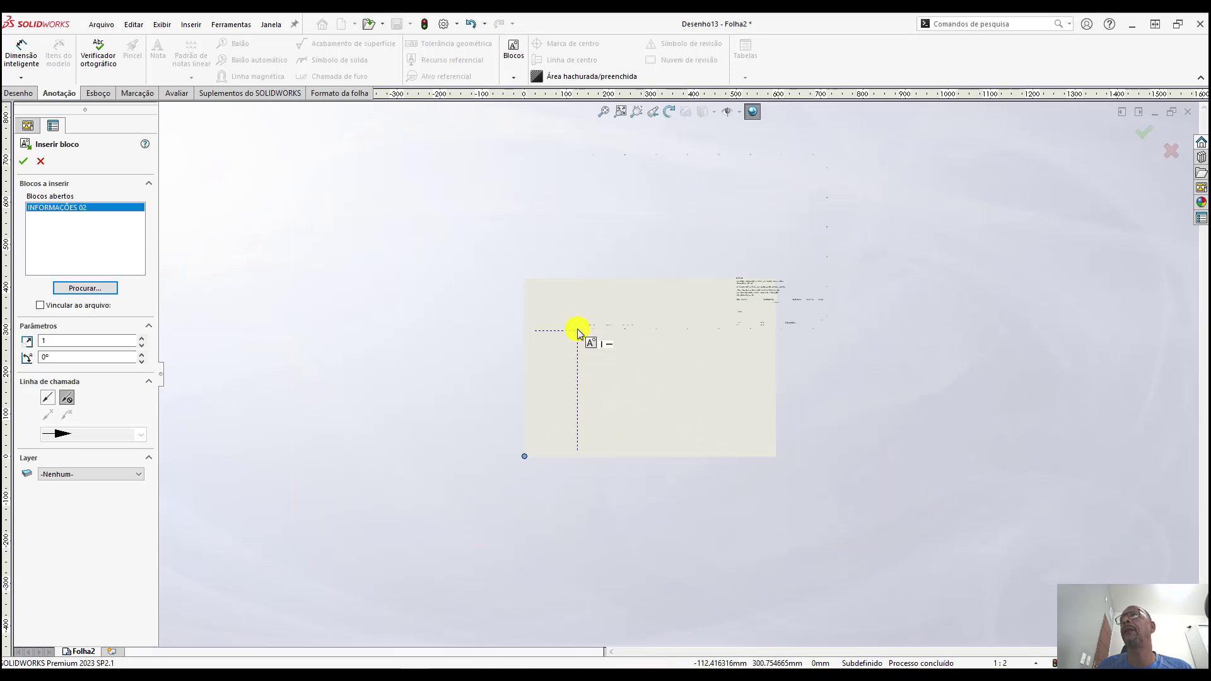
{"action": "left_click", "coordinate": [822, 450]}
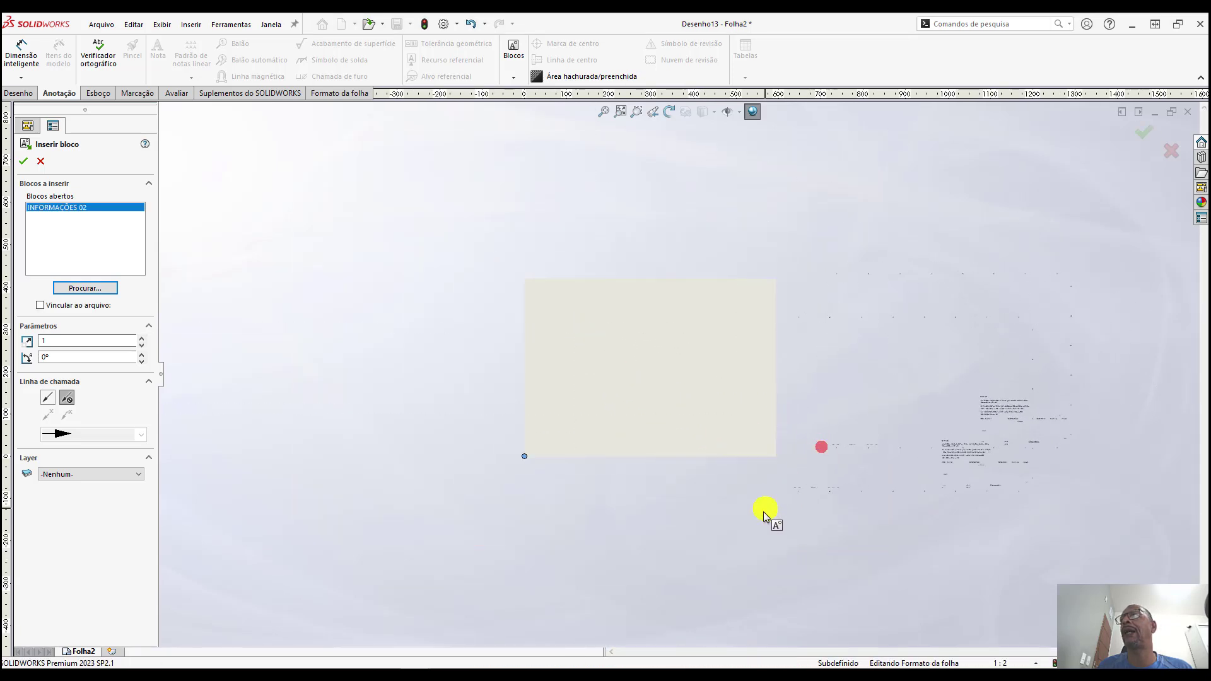
{"action": "left_click", "coordinate": [27, 162]}
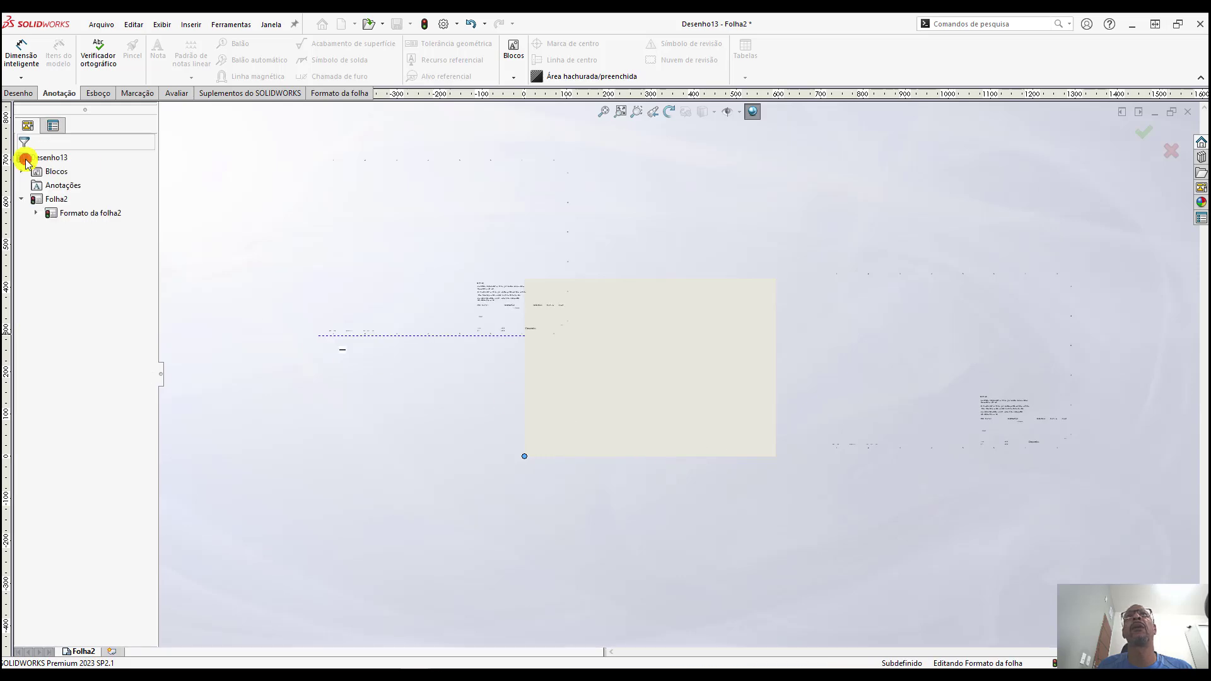
{"action": "scroll", "coordinate": [971, 441], "scroll_direction": "down", "scroll_amount": 3}
{"action": "scroll", "coordinate": [873, 419], "scroll_direction": "down", "scroll_amount": 1}
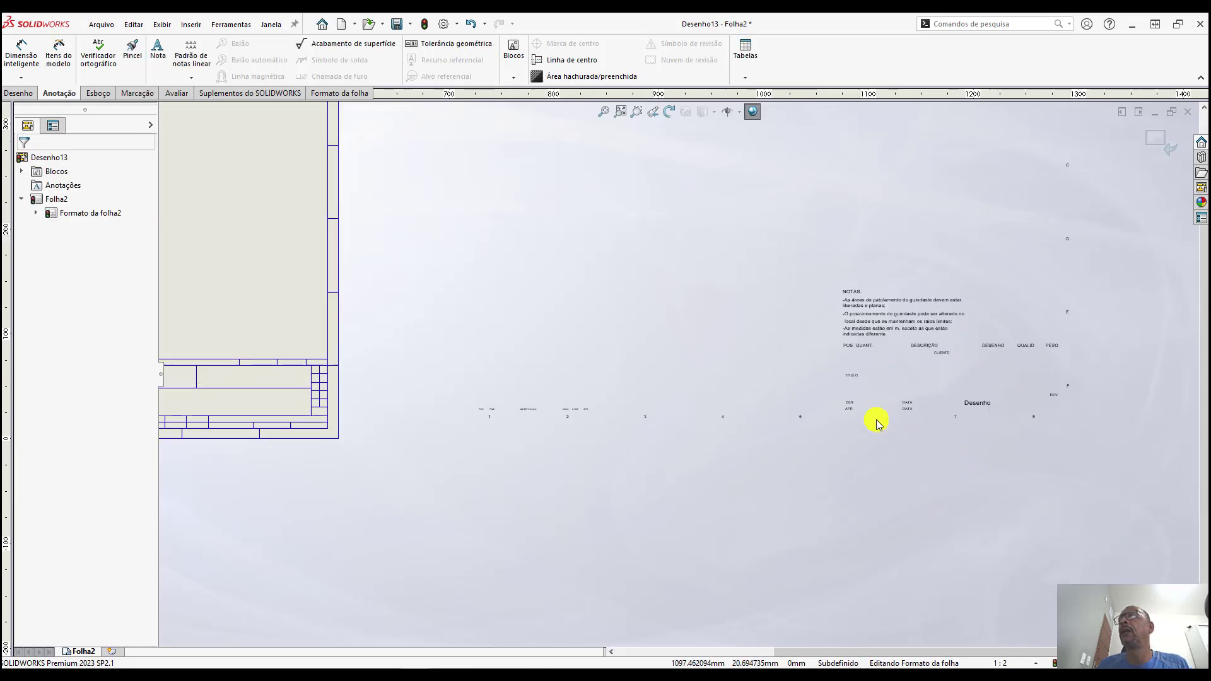
{"action": "scroll", "coordinate": [865, 408], "scroll_direction": "down", "scroll_amount": 1}
{"action": "scroll", "coordinate": [755, 395], "scroll_direction": "down", "scroll_amount": 2}
{"action": "scroll", "coordinate": [748, 397], "scroll_direction": "up", "scroll_amount": 4}
{"action": "scroll", "coordinate": [725, 404], "scroll_direction": "up", "scroll_amount": 1}
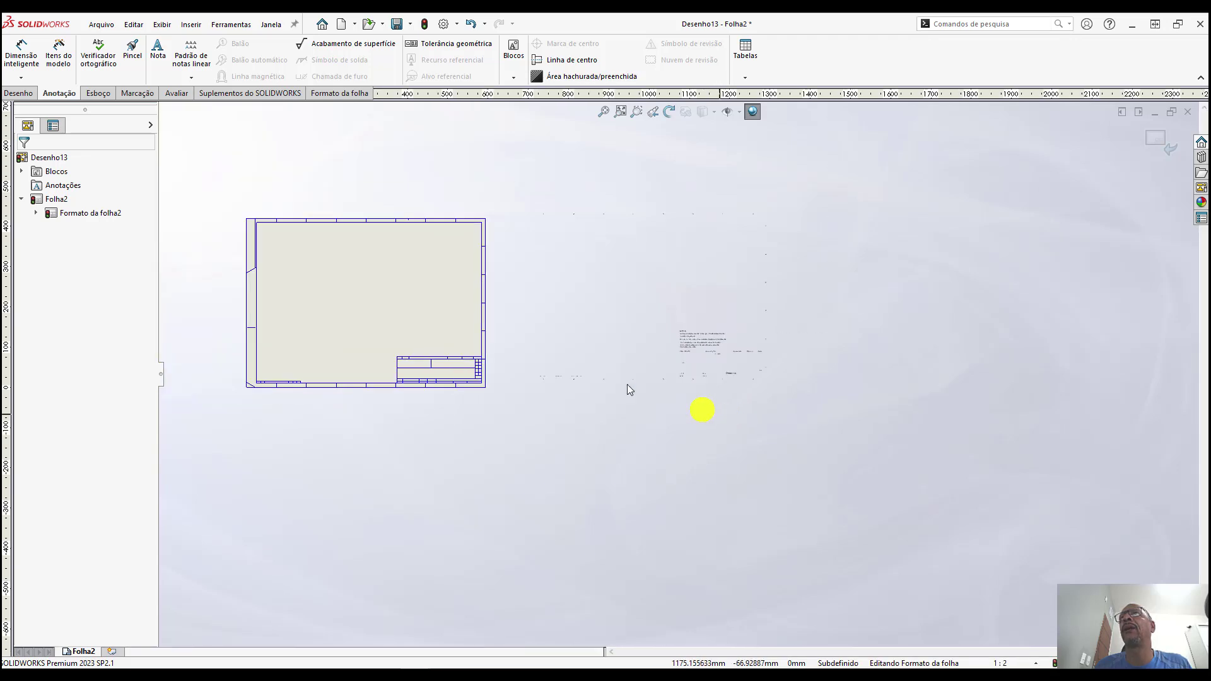
{"action": "scroll", "coordinate": [688, 422], "scroll_direction": "up", "scroll_amount": 1}
{"action": "scroll", "coordinate": [685, 379], "scroll_direction": "down", "scroll_amount": 2}
{"action": "scroll", "coordinate": [757, 384], "scroll_direction": "down", "scroll_amount": 1}
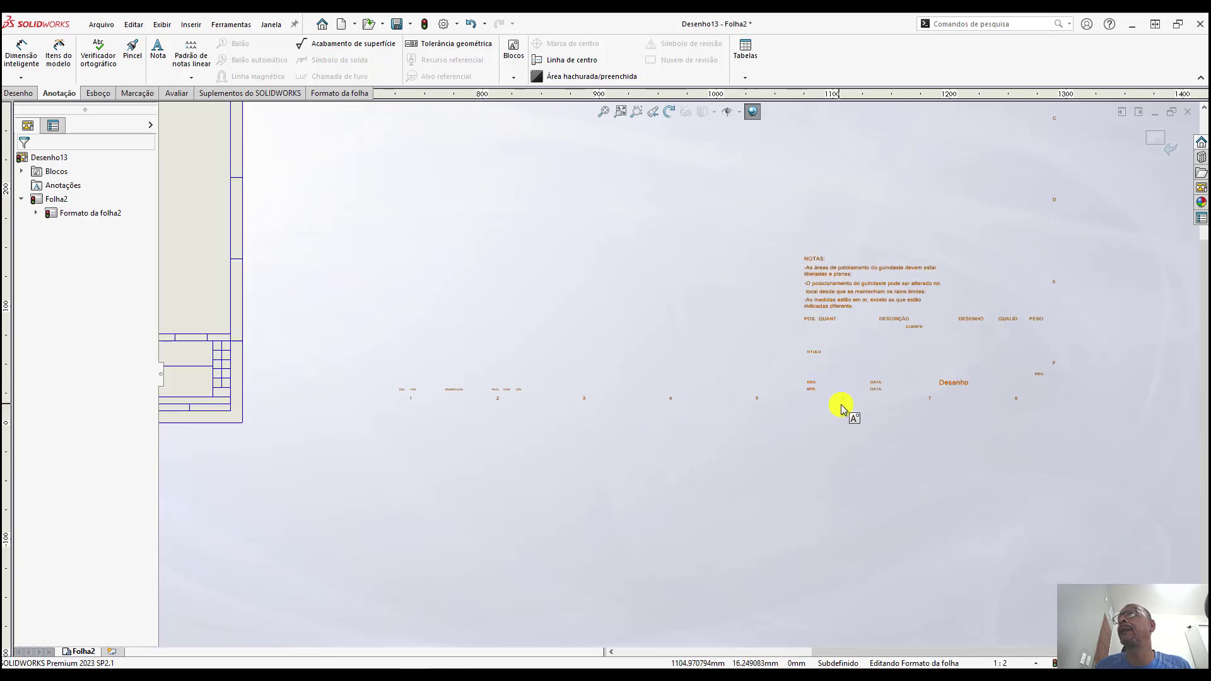
{"action": "scroll", "coordinate": [842, 404], "scroll_direction": "down", "scroll_amount": 2}
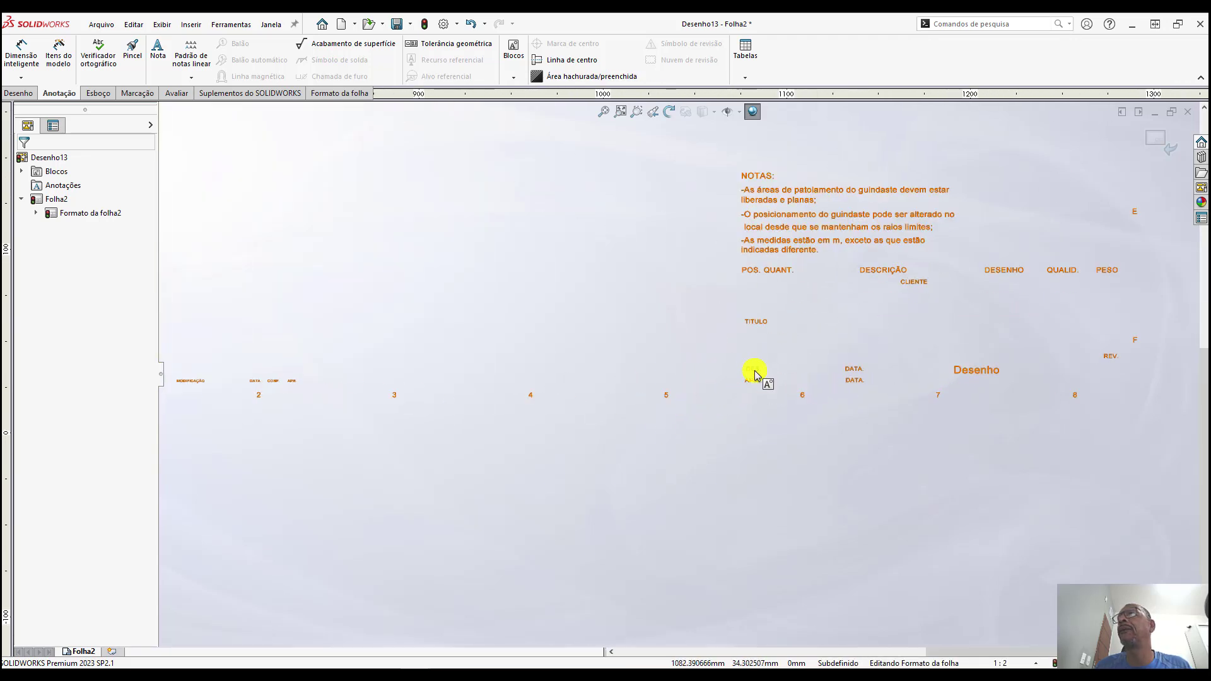
Drag the INFORMAÇÕES 02 block onto the title block area and confirm its position
{"action": "left_click", "coordinate": [416, 381]}
{"action": "scroll", "coordinate": [403, 391], "scroll_direction": "up", "scroll_amount": 4}
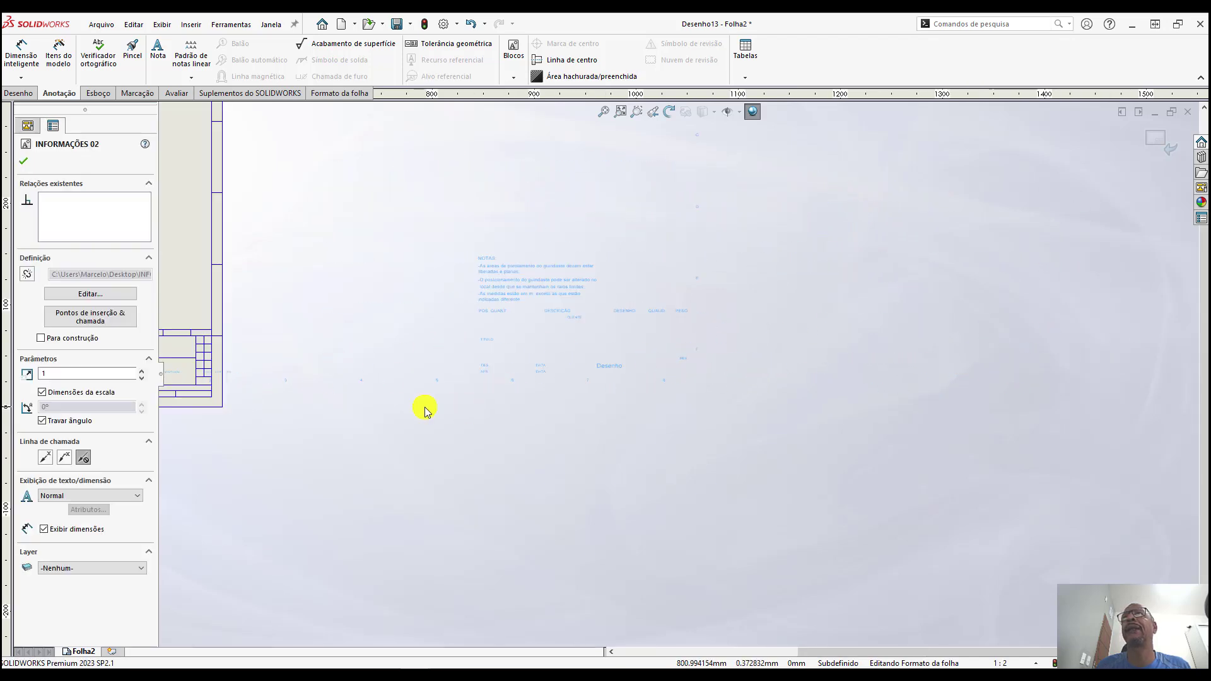
{"action": "scroll", "coordinate": [379, 401], "scroll_direction": "up", "scroll_amount": 1}
{"action": "scroll", "coordinate": [369, 402], "scroll_direction": "down", "scroll_amount": 2}
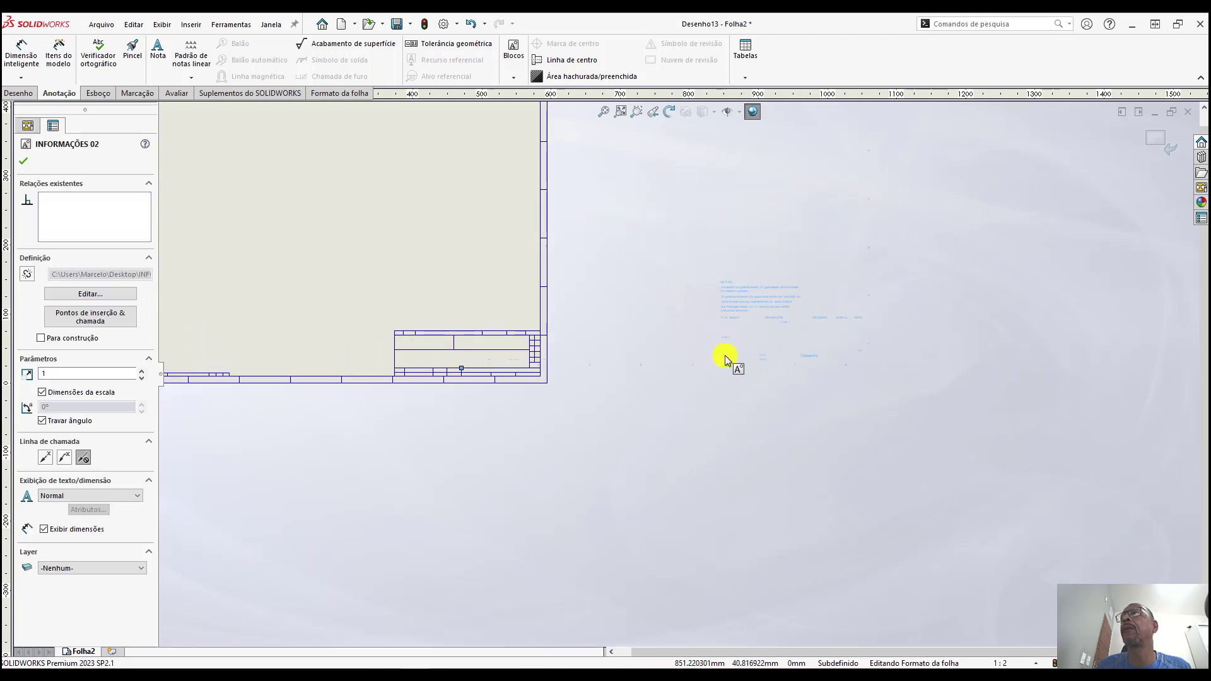
{"action": "left_click_drag", "start_coordinate": [724, 354], "coordinate": [407, 360]}
{"action": "scroll", "coordinate": [578, 351], "scroll_direction": "up", "scroll_amount": 2}
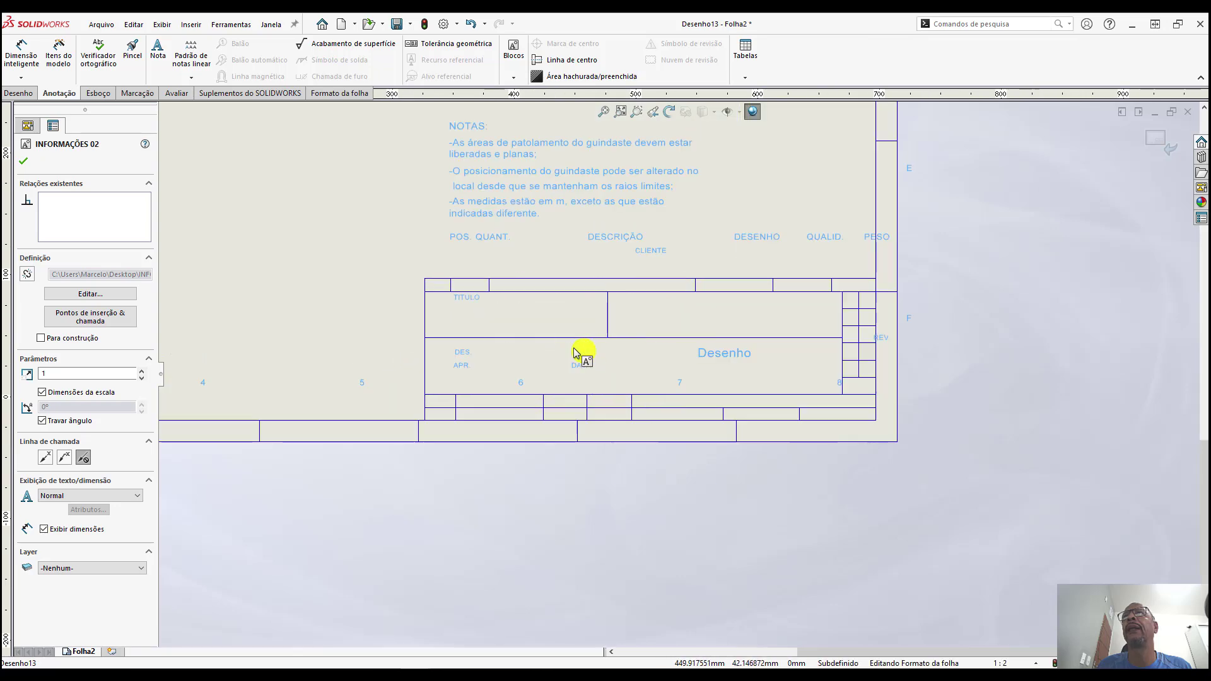
{"action": "scroll", "coordinate": [467, 366], "scroll_direction": "up", "scroll_amount": 2}
{"action": "scroll", "coordinate": [554, 351], "scroll_direction": "up", "scroll_amount": 1}
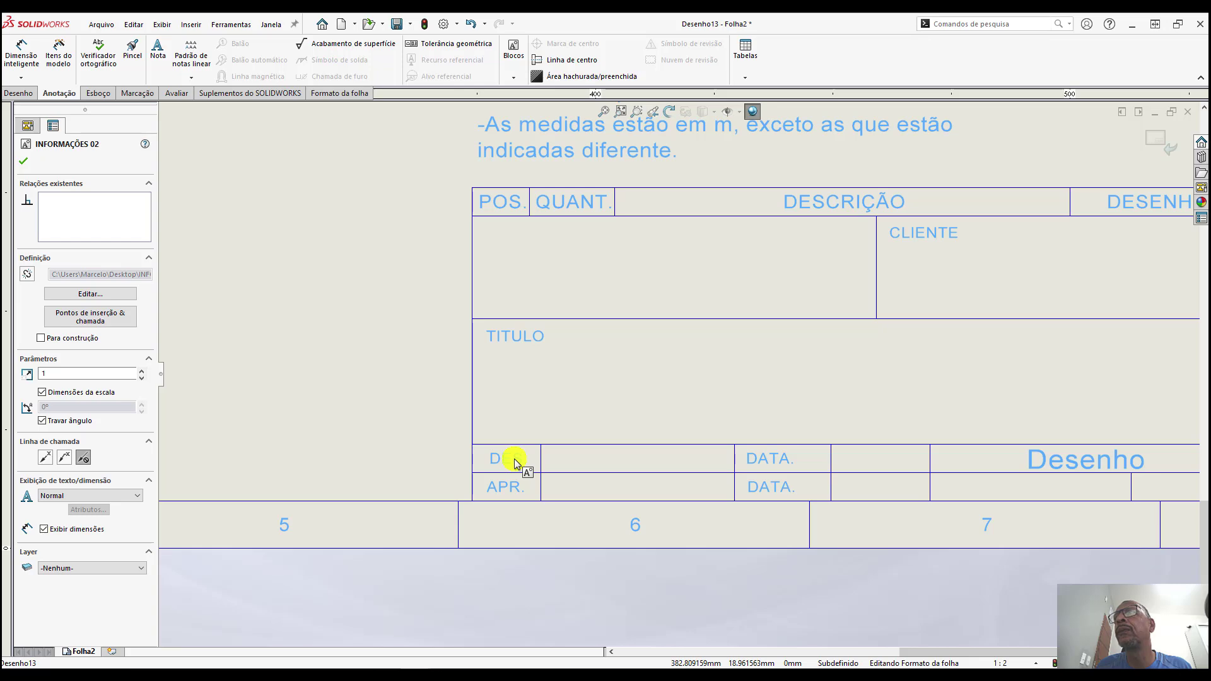
{"action": "scroll", "coordinate": [541, 476], "scroll_direction": "up", "scroll_amount": 1}
{"action": "scroll", "coordinate": [539, 472], "scroll_direction": "up", "scroll_amount": 3}
{"action": "scroll", "coordinate": [605, 263], "scroll_direction": "up", "scroll_amount": 1}
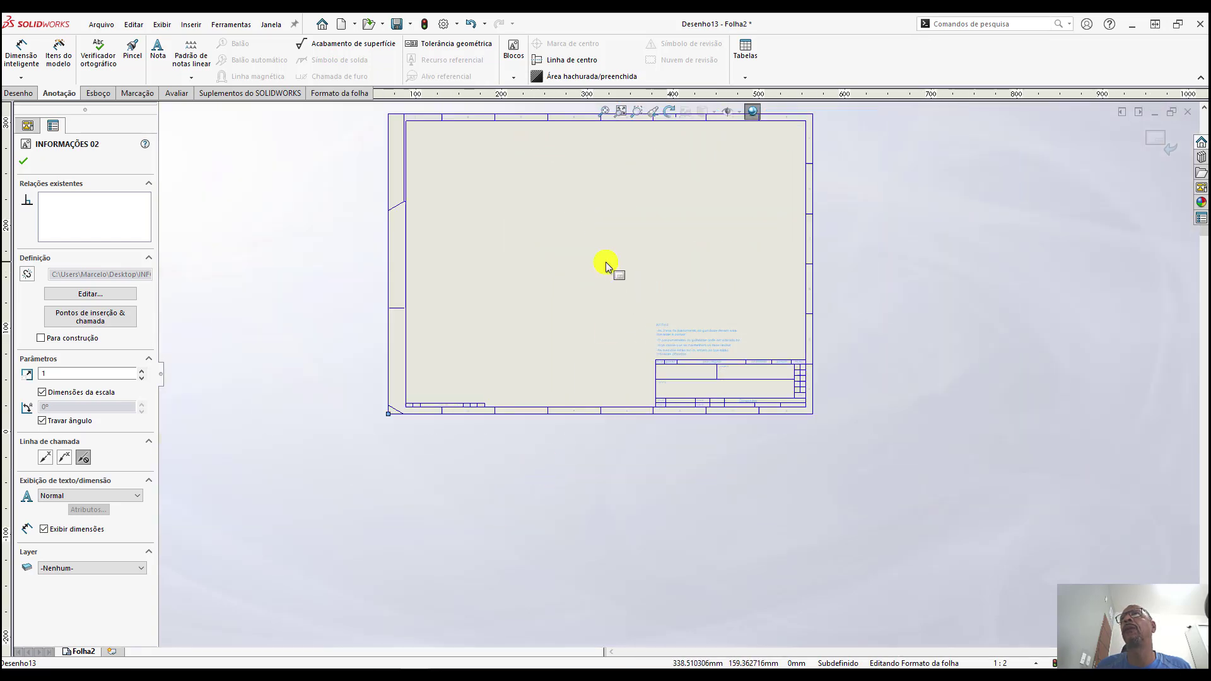
{"action": "scroll", "coordinate": [622, 225], "scroll_direction": "down", "scroll_amount": 1}
{"action": "scroll", "coordinate": [621, 224], "scroll_direction": "down", "scroll_amount": 1}
{"action": "left_click", "coordinate": [25, 158]}
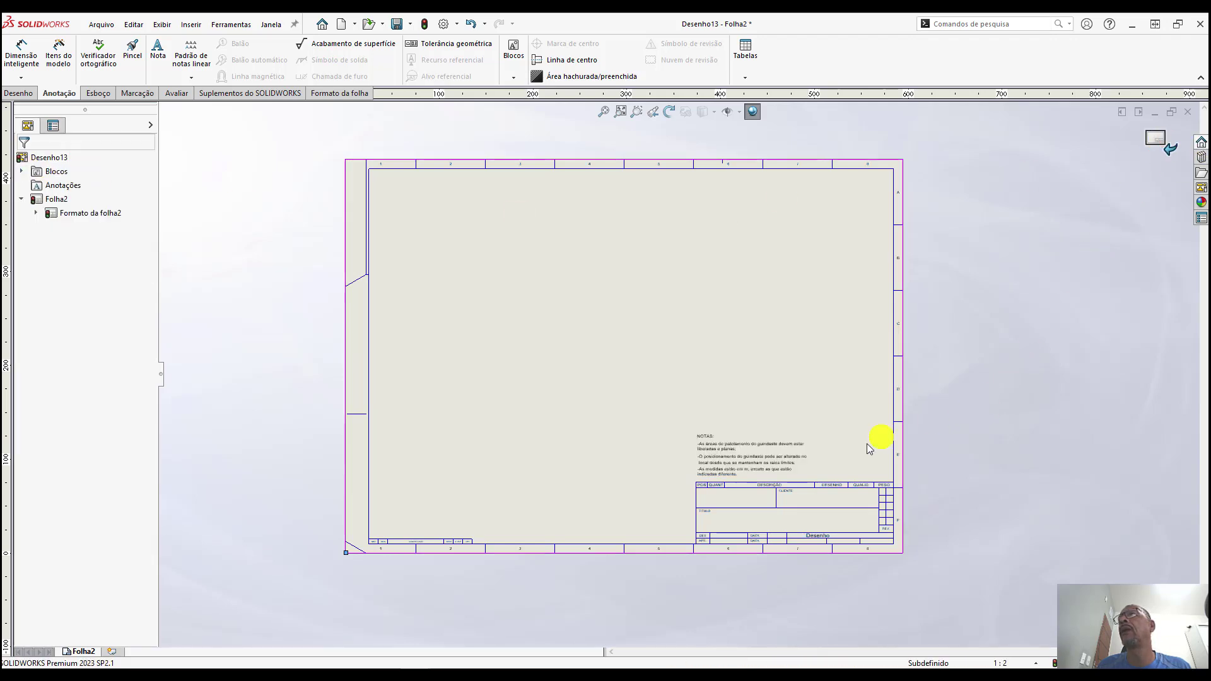
{"action": "scroll", "coordinate": [879, 441], "scroll_direction": "down", "scroll_amount": 1}
{"action": "scroll", "coordinate": [697, 320], "scroll_direction": "up", "scroll_amount": 1}
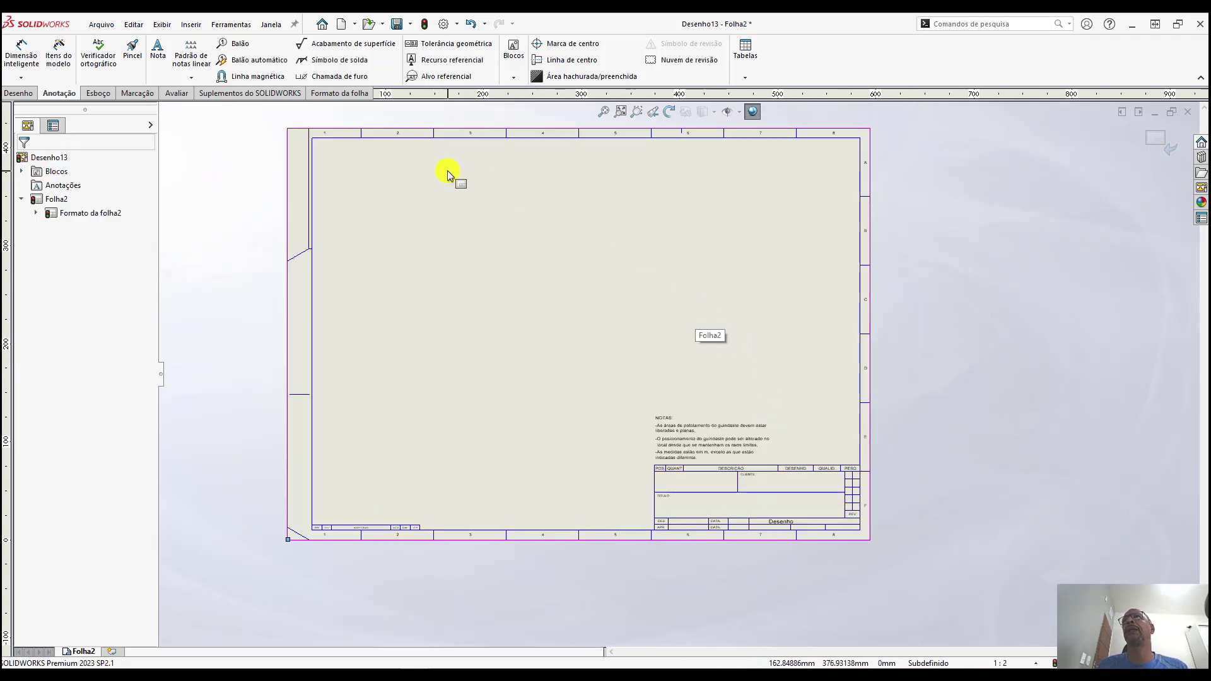
{"action": "scroll", "coordinate": [448, 170], "scroll_direction": "down", "scroll_amount": 1}
{"action": "scroll", "coordinate": [502, 221], "scroll_direction": "down", "scroll_amount": 1}
{"action": "scroll", "coordinate": [523, 275], "scroll_direction": "up", "scroll_amount": 1}
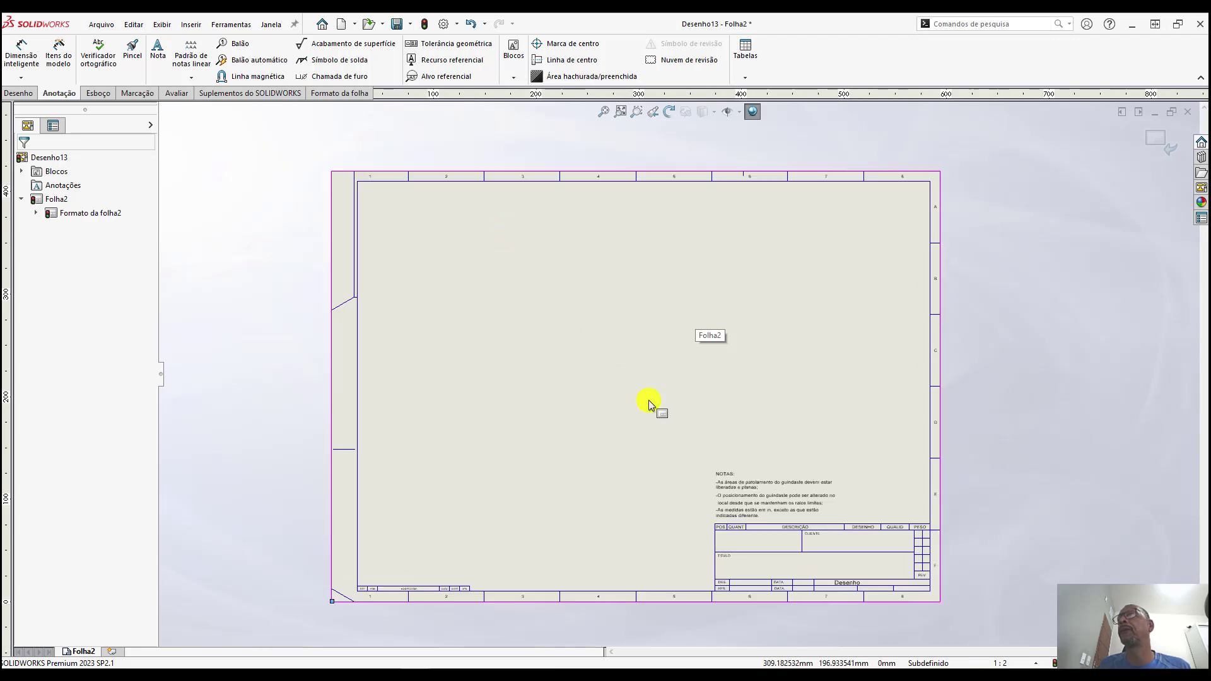
{"action": "scroll", "coordinate": [648, 411], "scroll_direction": "down", "scroll_amount": 1}
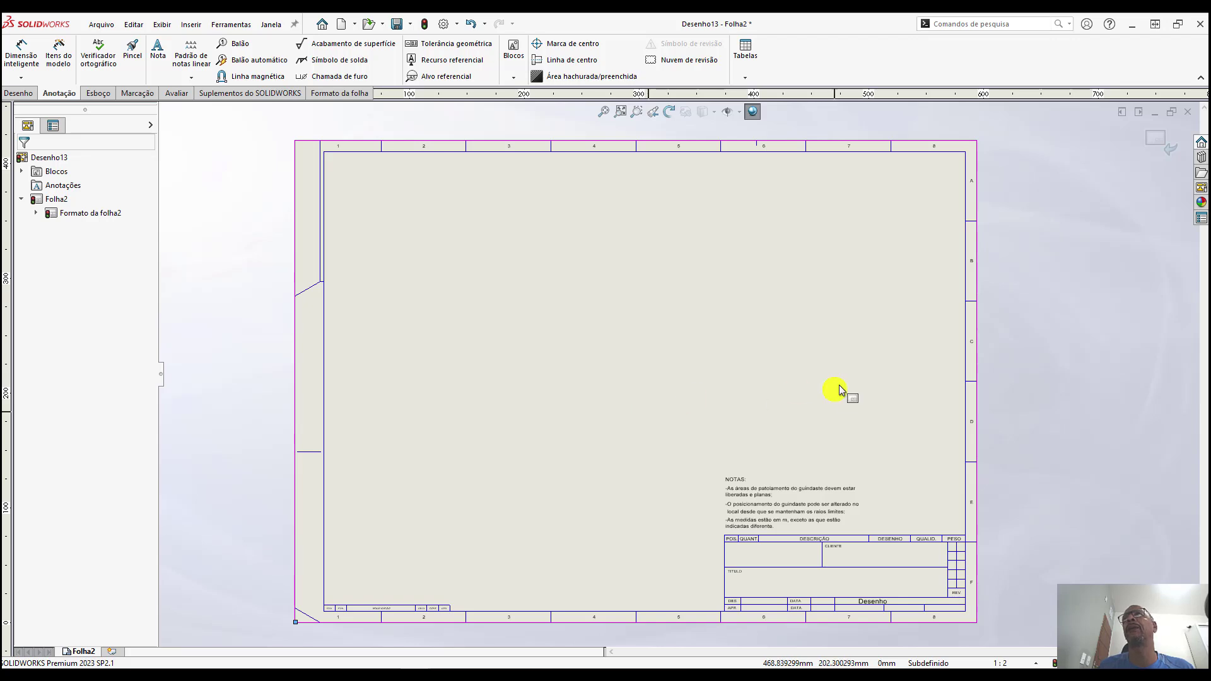
{"action": "scroll", "coordinate": [868, 380], "scroll_direction": "down", "scroll_amount": 1}
{"action": "scroll", "coordinate": [868, 379], "scroll_direction": "up", "scroll_amount": 2}
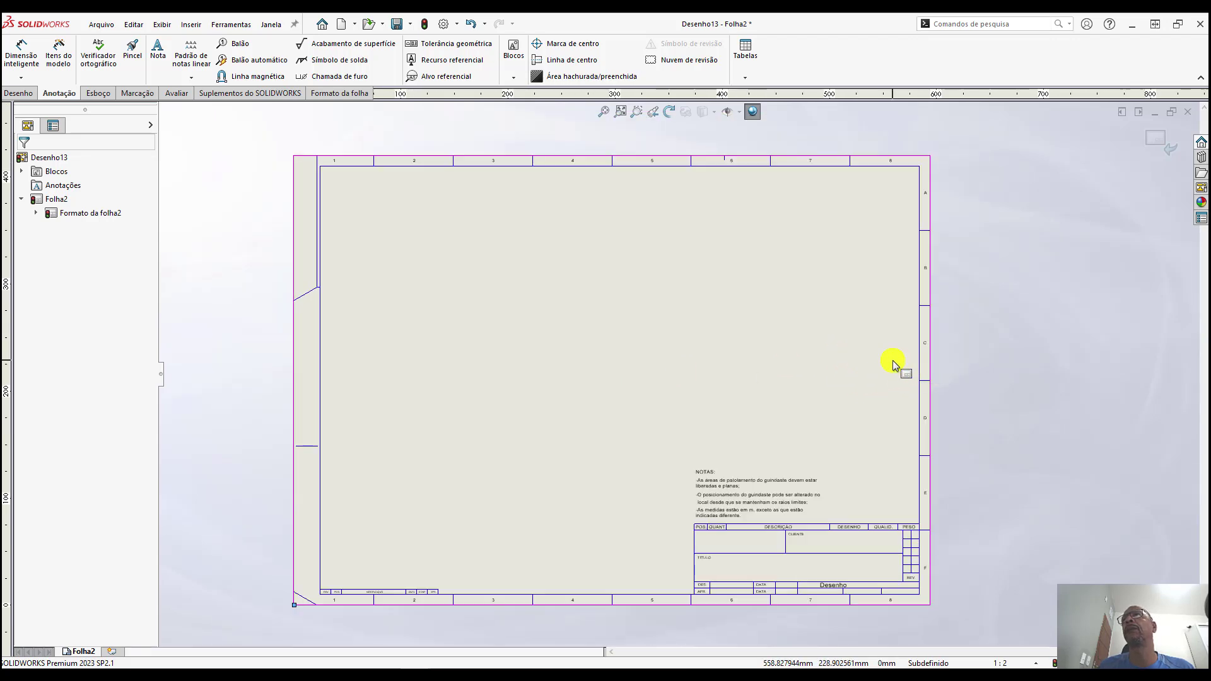
{"action": "scroll", "coordinate": [892, 361], "scroll_direction": "down", "scroll_amount": 1}
{"action": "scroll", "coordinate": [612, 342], "scroll_direction": "up", "scroll_amount": 1}
{"action": "scroll", "coordinate": [536, 426], "scroll_direction": "down", "scroll_amount": 1}
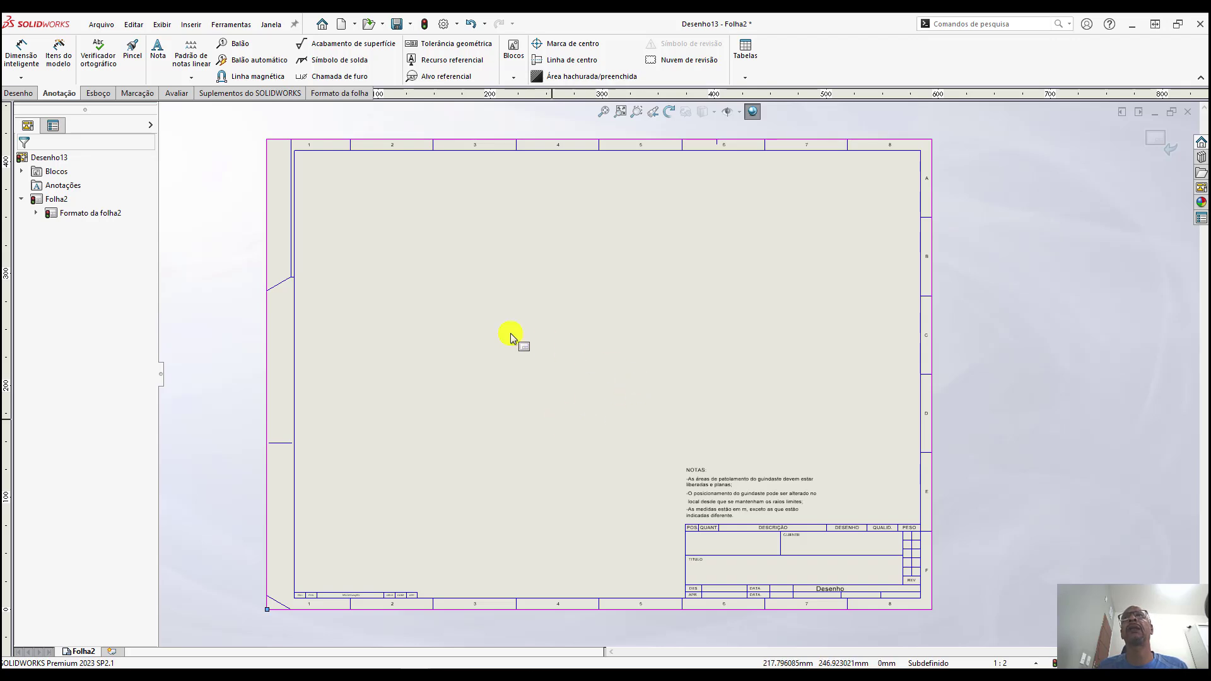
{"action": "scroll", "coordinate": [631, 378], "scroll_direction": "up", "scroll_amount": 1}
{"action": "scroll", "coordinate": [656, 341], "scroll_direction": "down", "scroll_amount": 1}
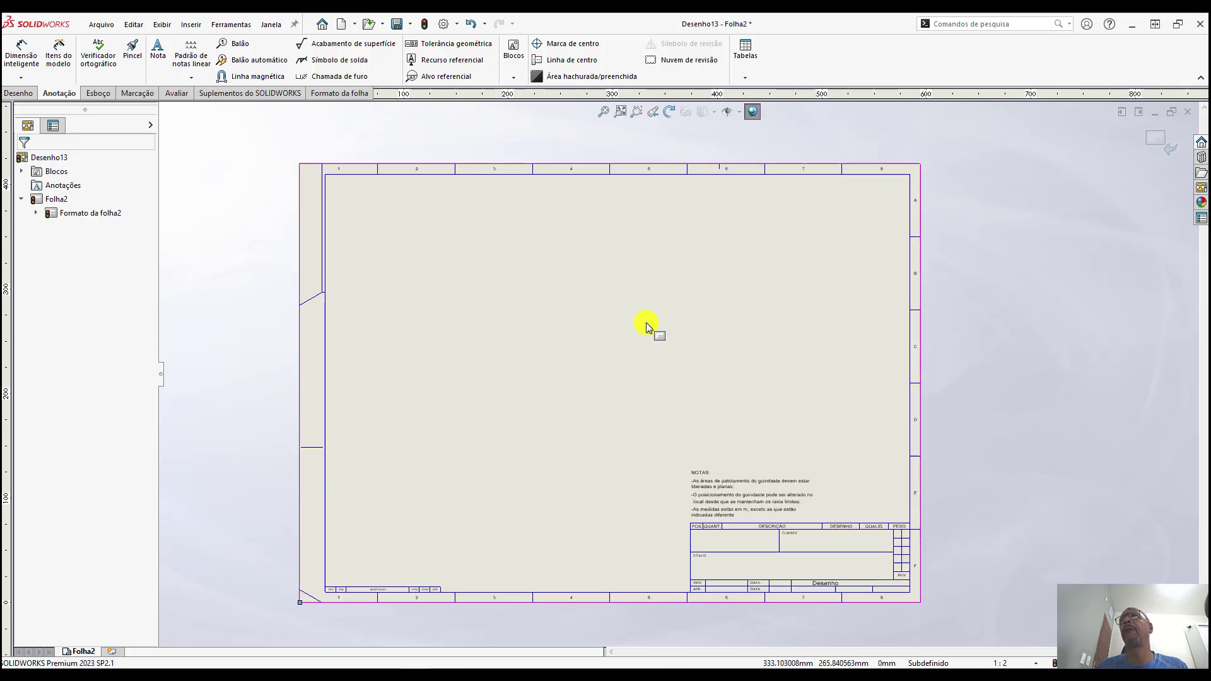
{"action": "scroll", "coordinate": [645, 327], "scroll_direction": "down", "scroll_amount": 1}
{"action": "scroll", "coordinate": [666, 445], "scroll_direction": "up", "scroll_amount": 1}
{"action": "scroll", "coordinate": [658, 429], "scroll_direction": "down", "scroll_amount": 1}
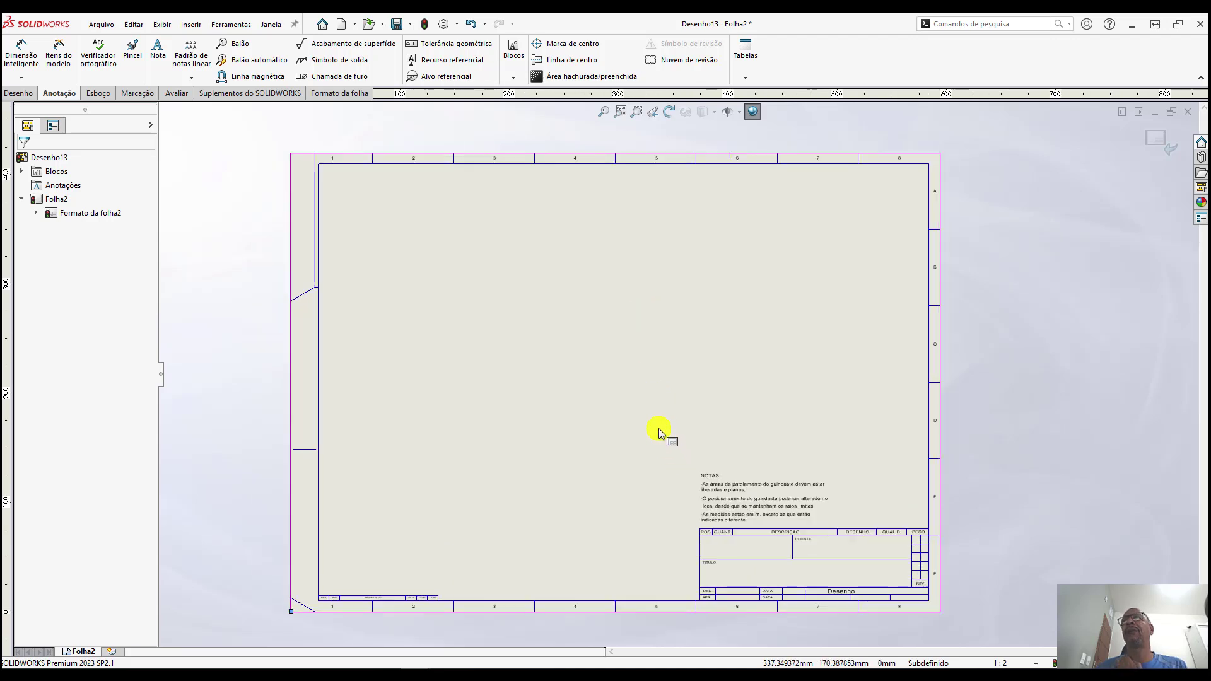
{"action": "scroll", "coordinate": [657, 429], "scroll_direction": "up", "scroll_amount": 1}
{"action": "scroll", "coordinate": [656, 394], "scroll_direction": "down", "scroll_amount": 1}
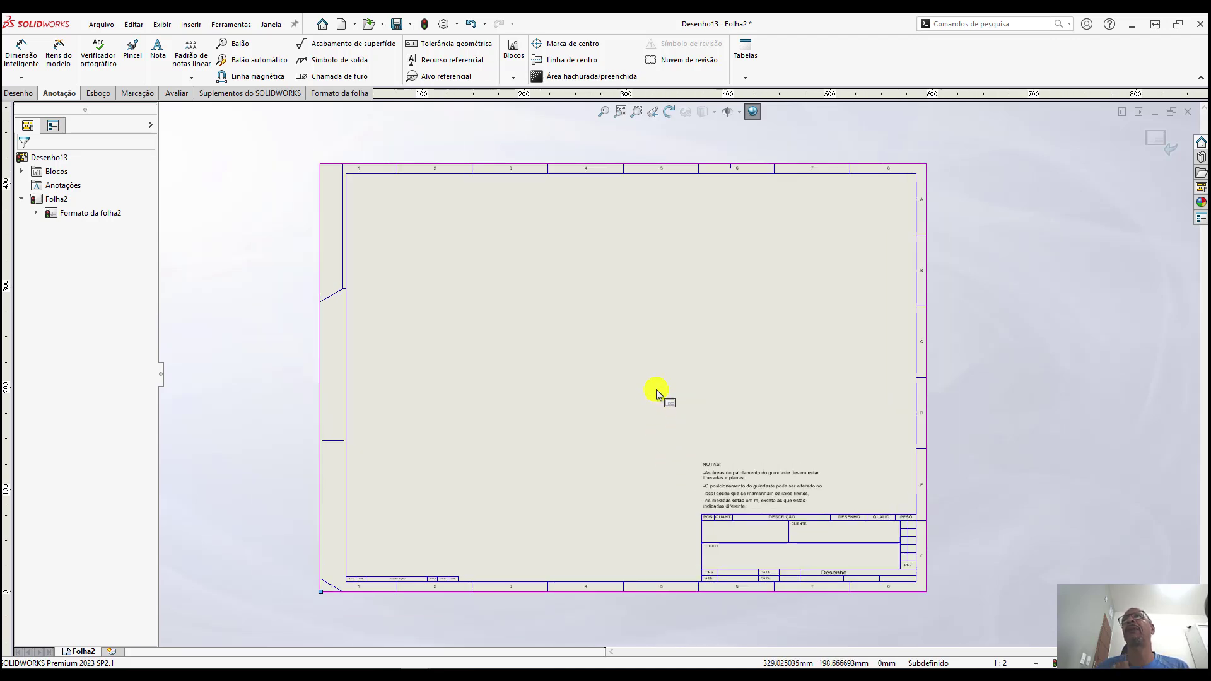
{"action": "scroll", "coordinate": [657, 391], "scroll_direction": "down", "scroll_amount": 1}
{"action": "scroll", "coordinate": [669, 378], "scroll_direction": "up", "scroll_amount": 1}
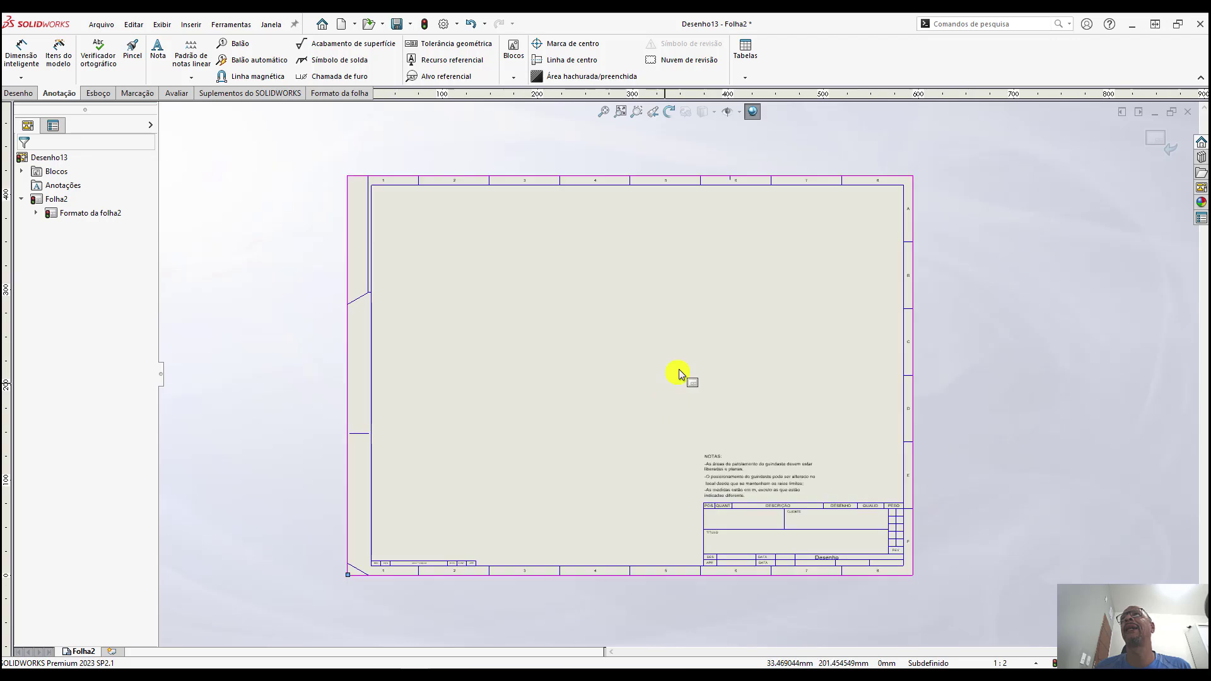
{"action": "scroll", "coordinate": [676, 376], "scroll_direction": "down", "scroll_amount": 1}
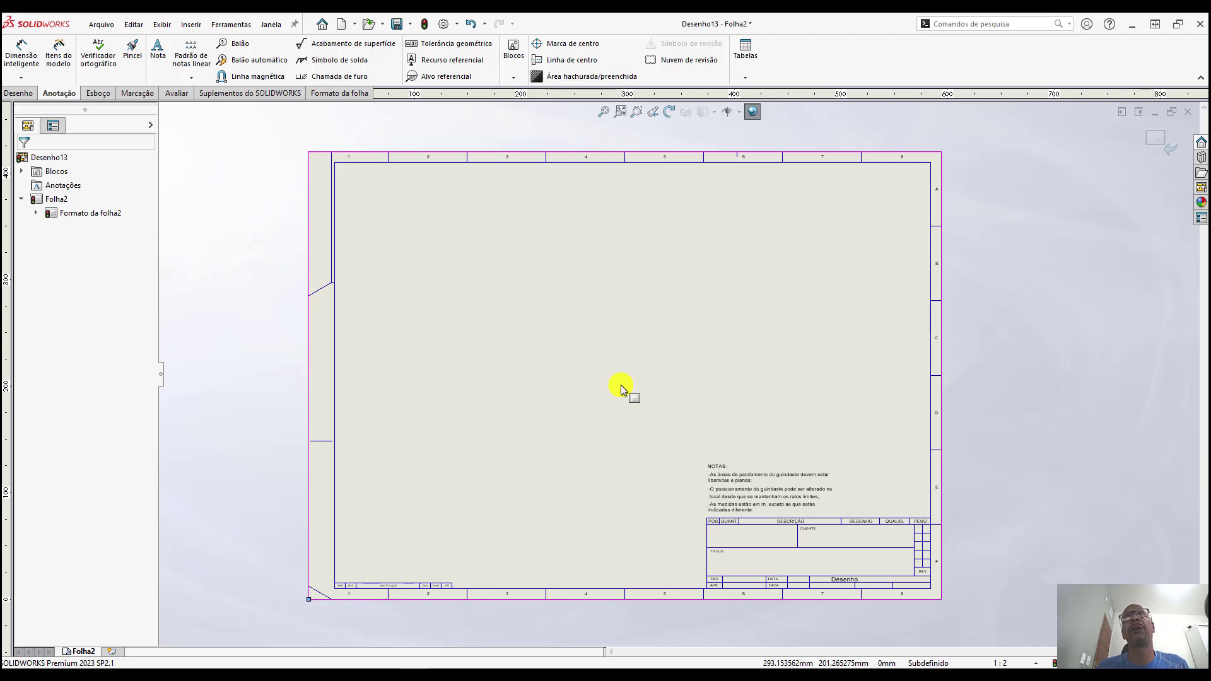
{"action": "scroll", "coordinate": [684, 413], "scroll_direction": "down", "scroll_amount": 1}
{"action": "scroll", "coordinate": [684, 413], "scroll_direction": "up", "scroll_amount": 2}
{"action": "scroll", "coordinate": [713, 360], "scroll_direction": "down", "scroll_amount": 1}
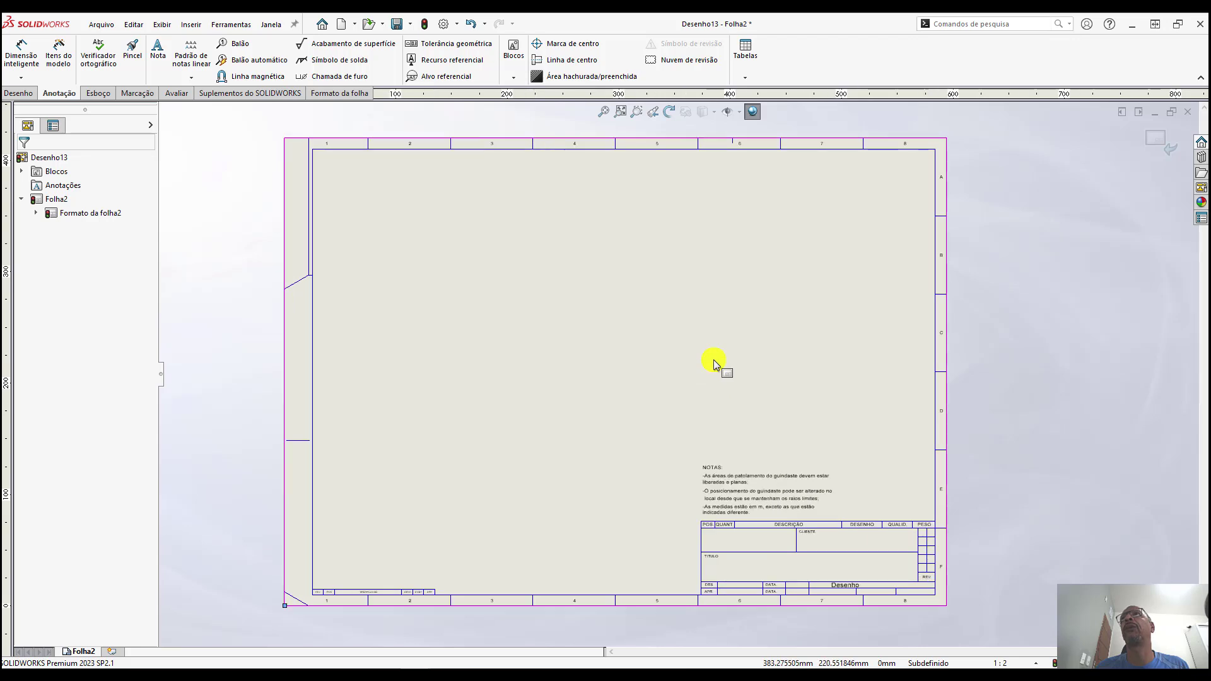